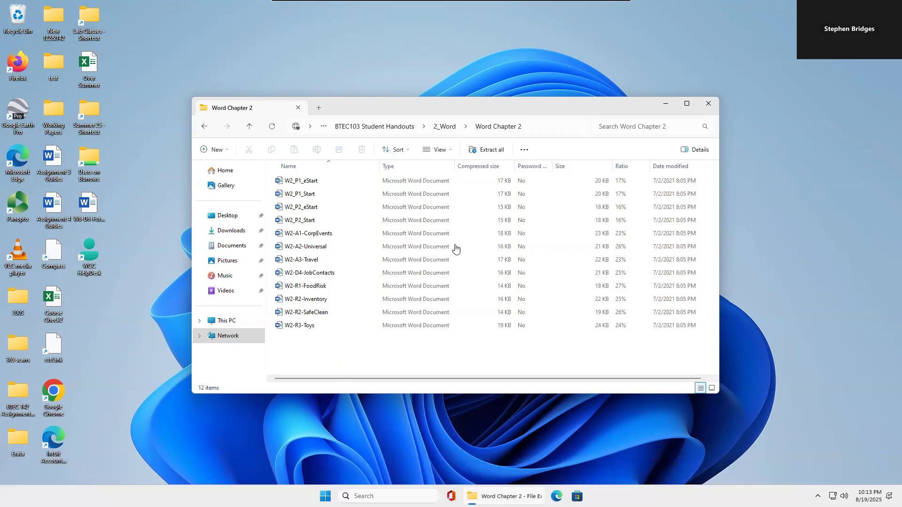
Step: Try to create a new folder inside the Word Chapter 2 folder
right_click(427, 361)
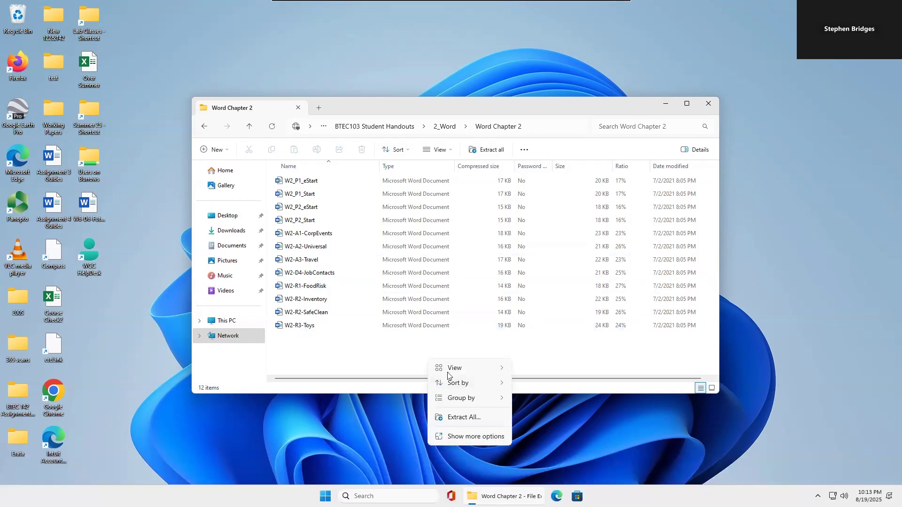
left_click(389, 353)
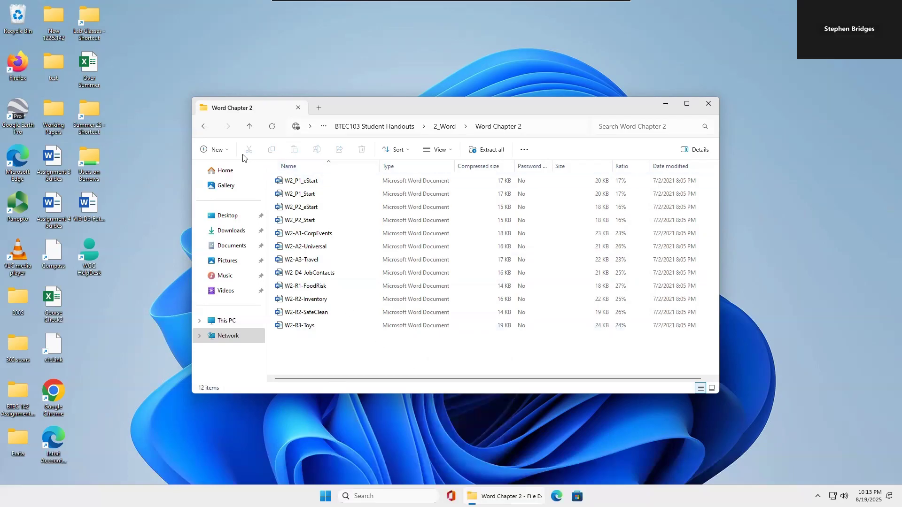
left_click(212, 151)
left_click(217, 172)
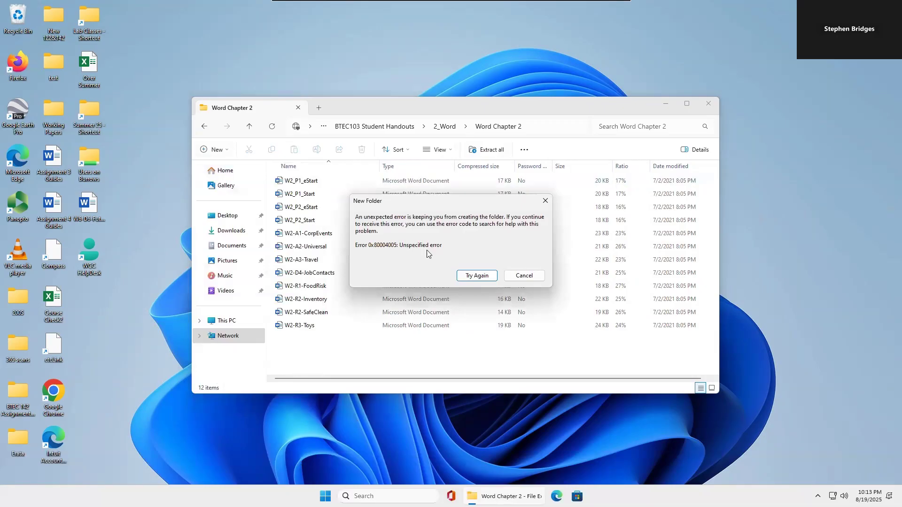
left_click(483, 277)
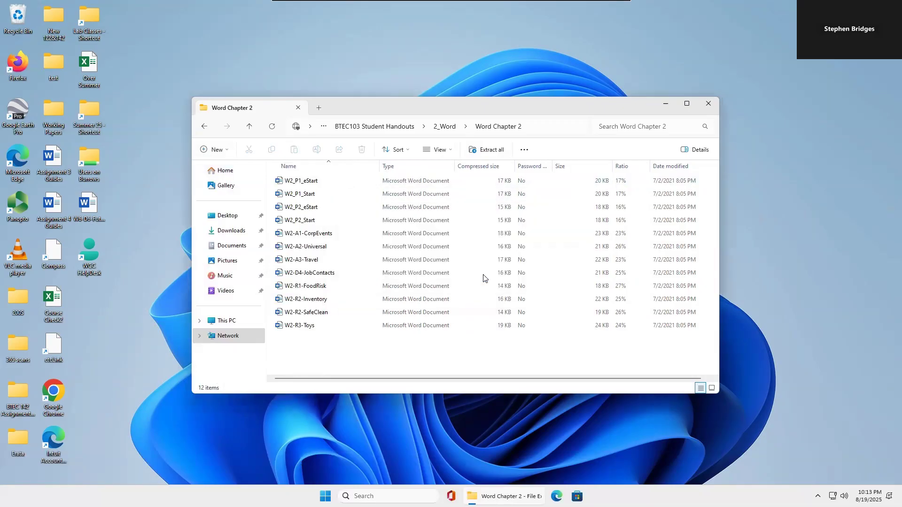
left_click(484, 277)
left_click(524, 276)
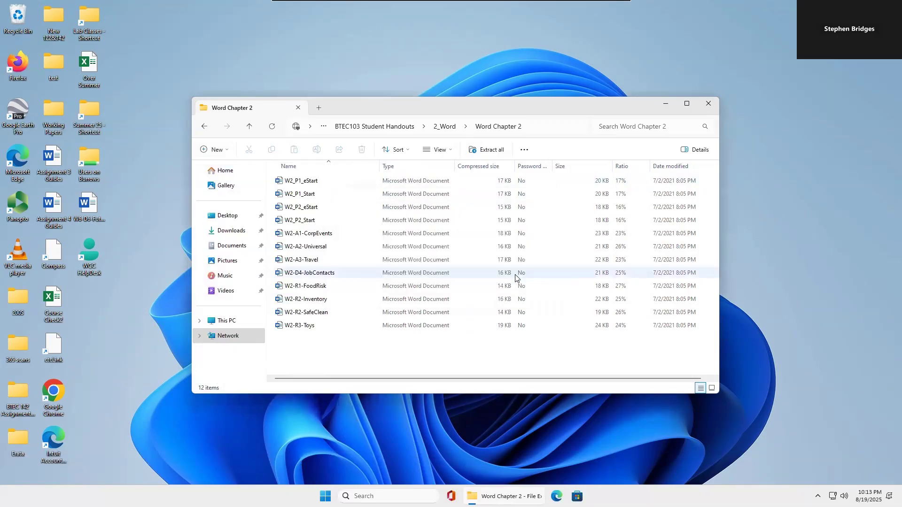
Step: Minimize the Word Chapter 2 window and create a folder named "Assignment 2" on the desktop
left_click(665, 104)
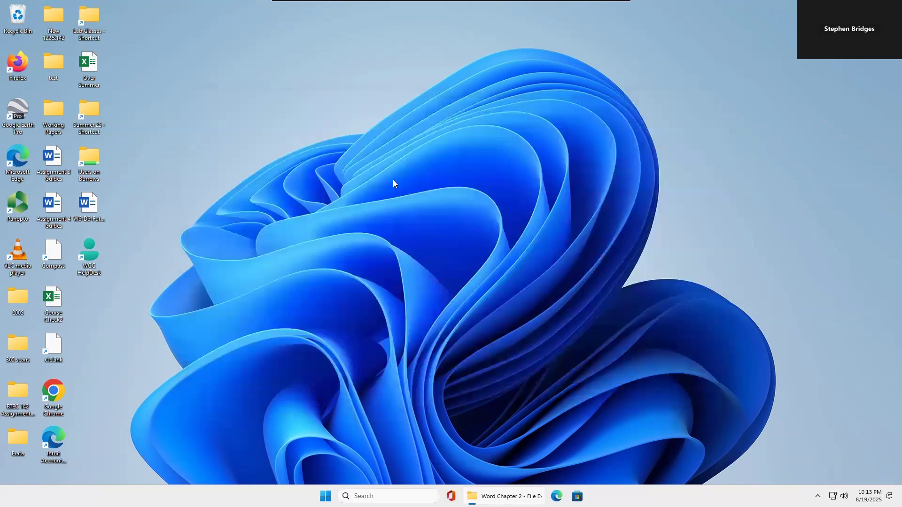
right_click(363, 201)
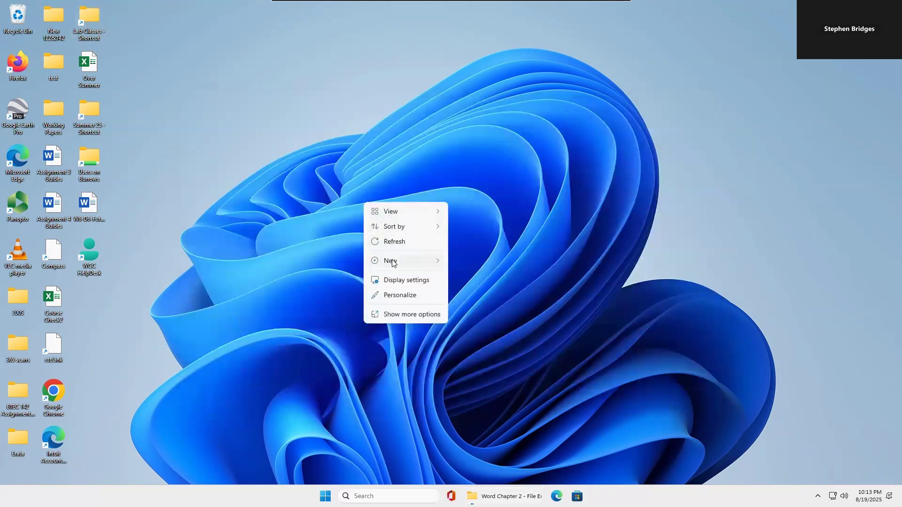
mouse_move(390, 262)
left_click(453, 19)
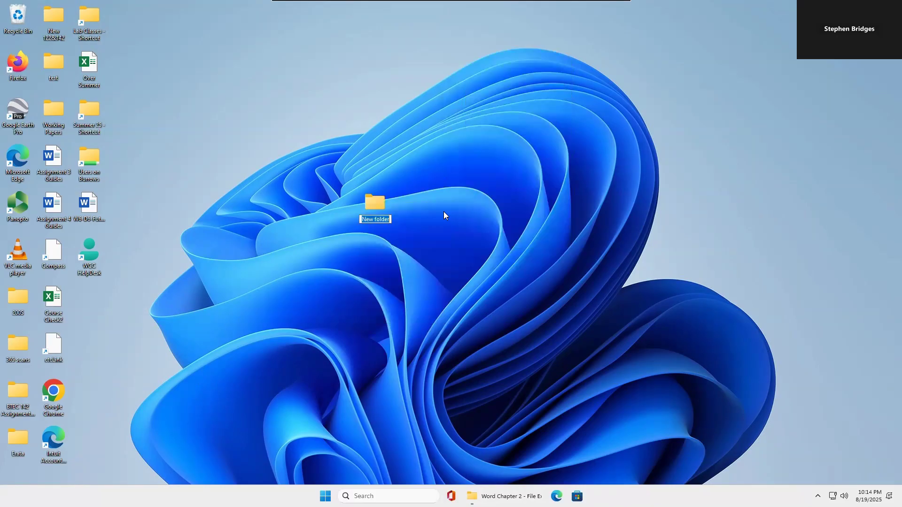
type("Assignment 2")
key("Return")
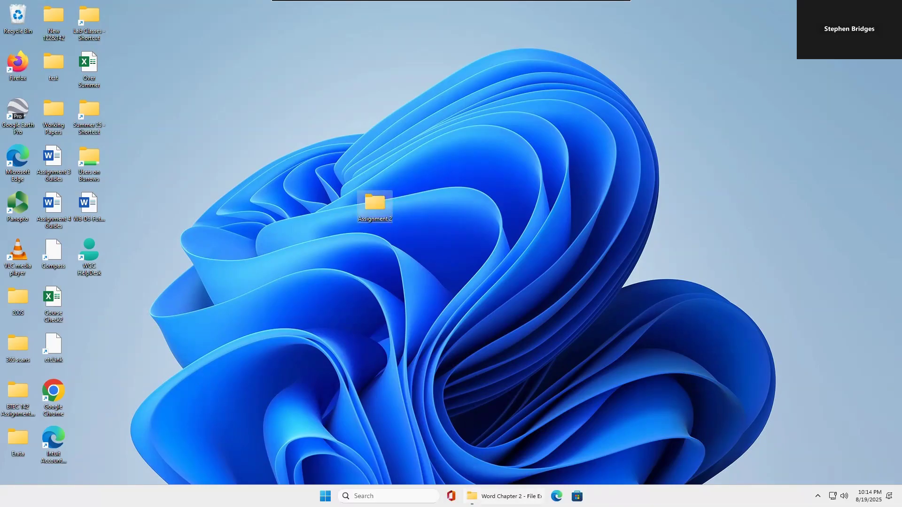
Step: Bring back the Word Chapter 2 window, and switch to Word with a new blank document
left_click(477, 491)
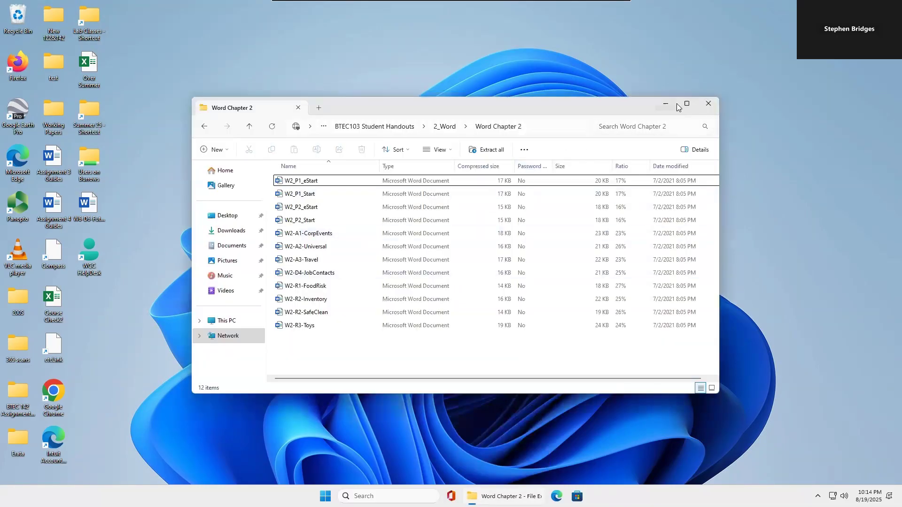
mouse_move(679, 107)
left_click(323, 493)
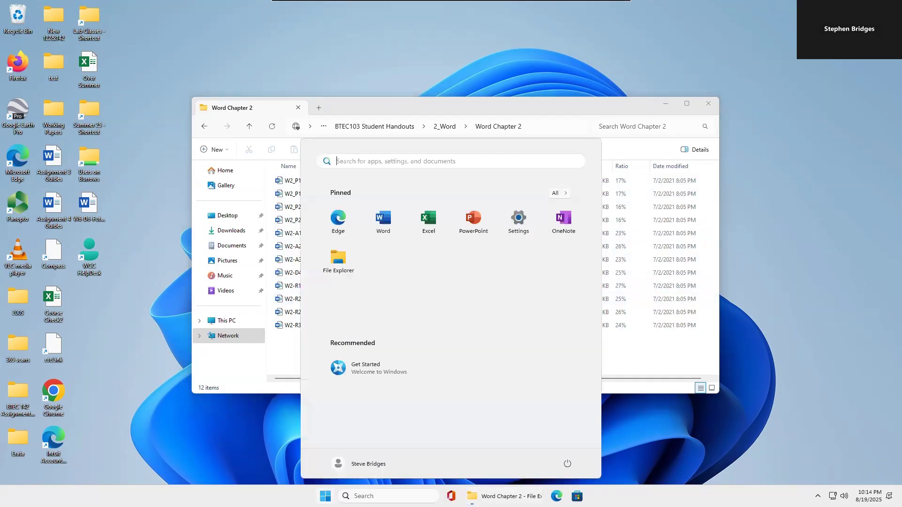
left_click(383, 219)
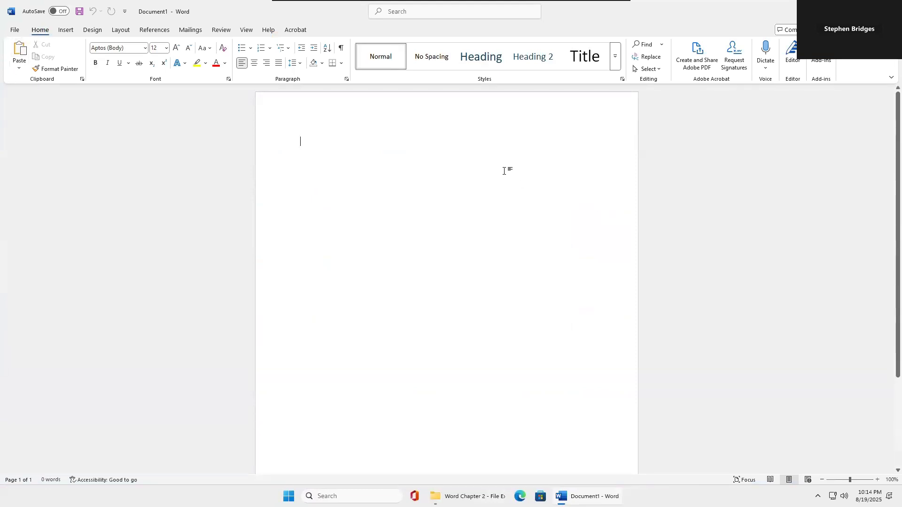
Step: Save the blank document as "W2-D1 Stella Resume" in the Assignment 2 folder on the desktop
left_click(9, 32)
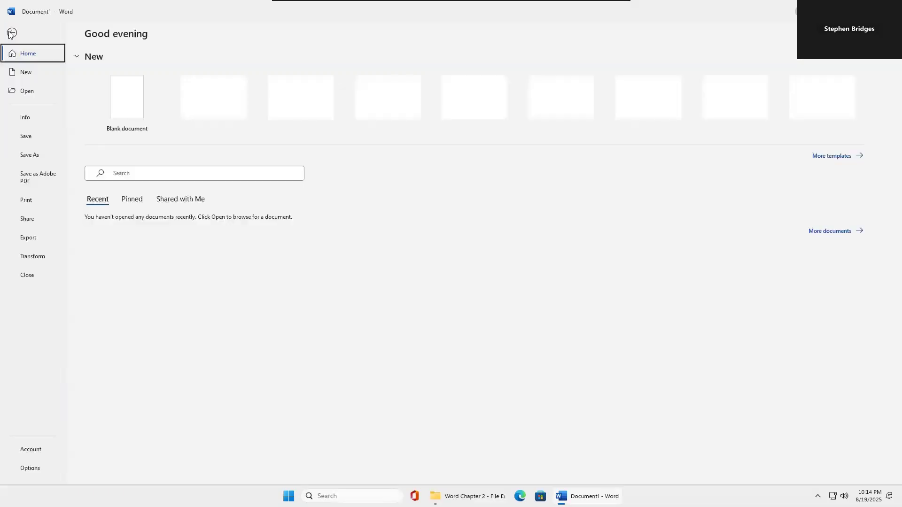
left_click(32, 155)
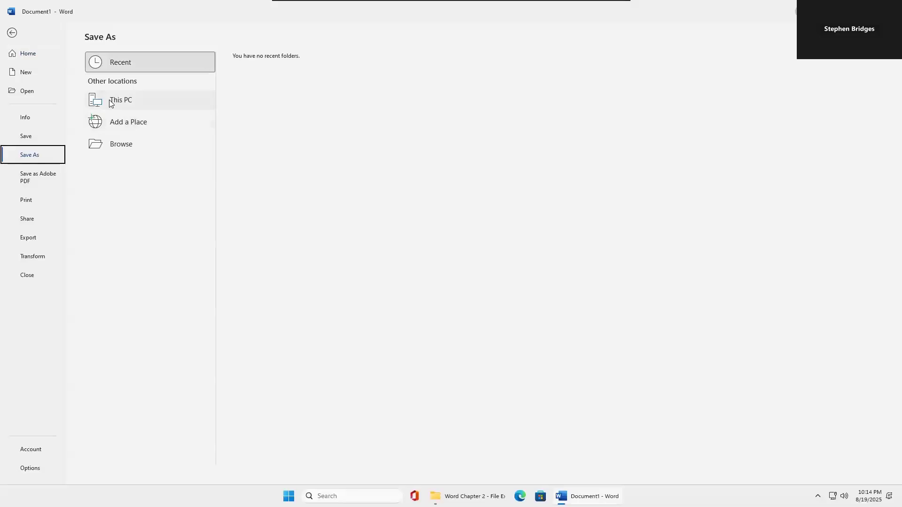
left_click(120, 146)
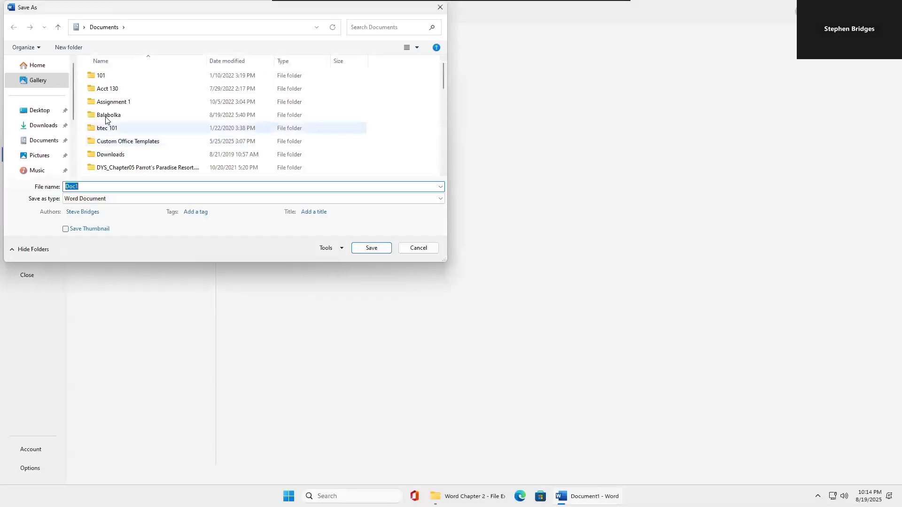
left_click(45, 110)
double_click(109, 100)
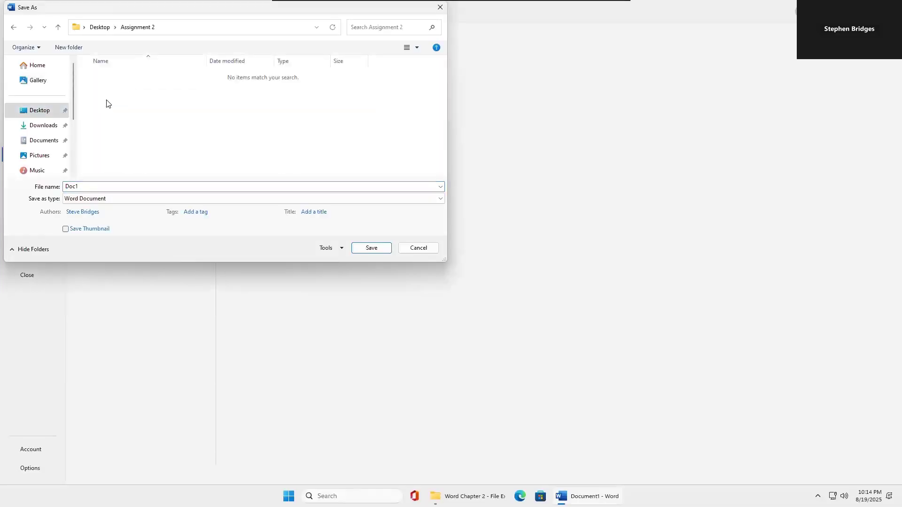
left_click(115, 183)
type("Stella Resume")
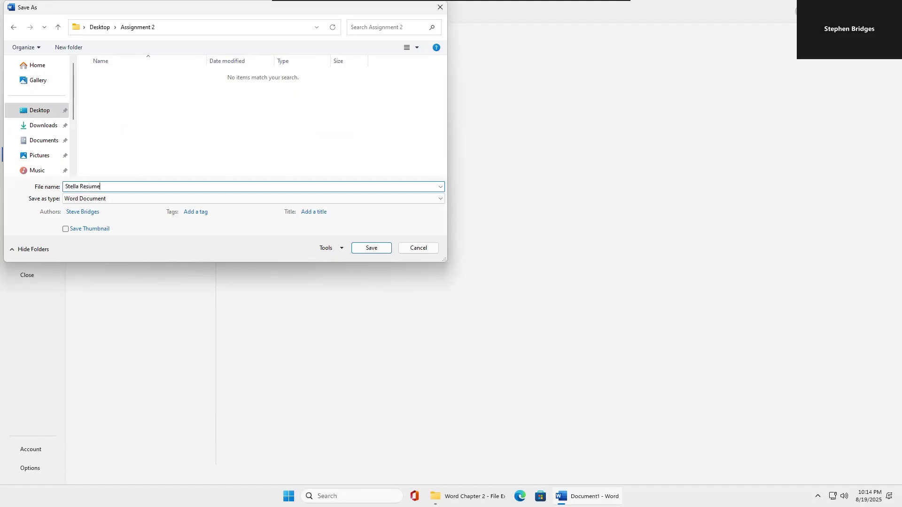
left_click(66, 186)
type("W2-D1")
left_click(367, 248)
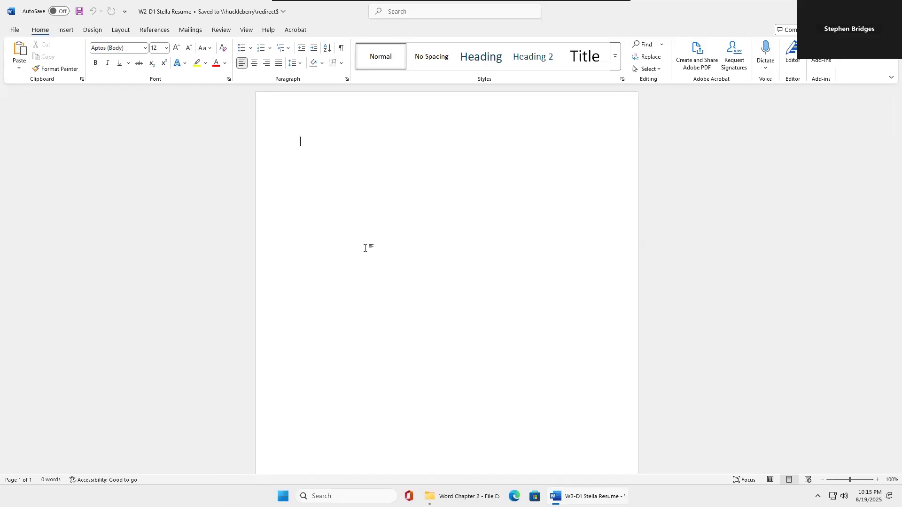
Step: Show the formatting marks and insert a table with two columns and four rows
left_click(342, 49)
left_click(70, 30)
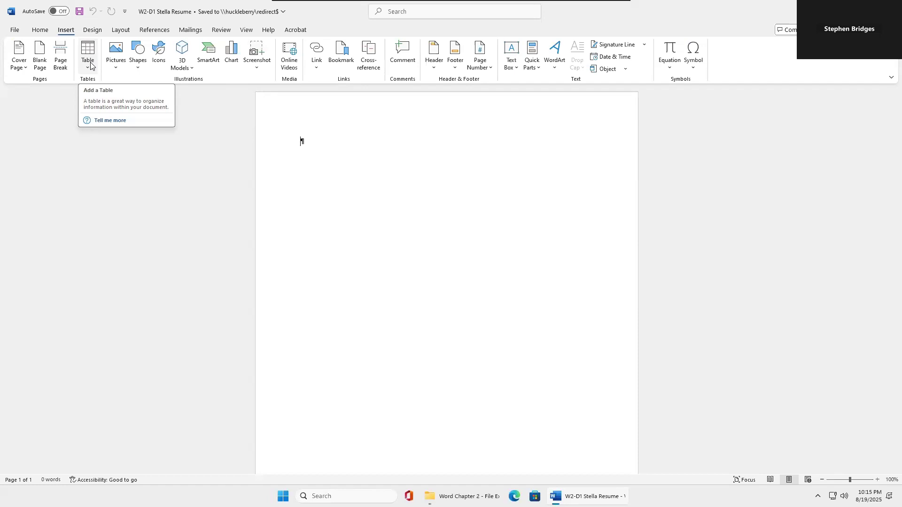
left_click(90, 66)
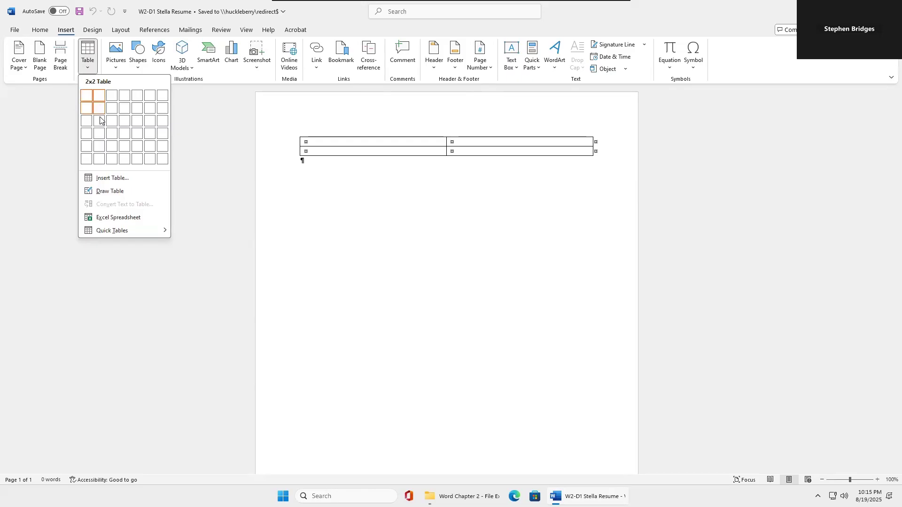
left_click(99, 134)
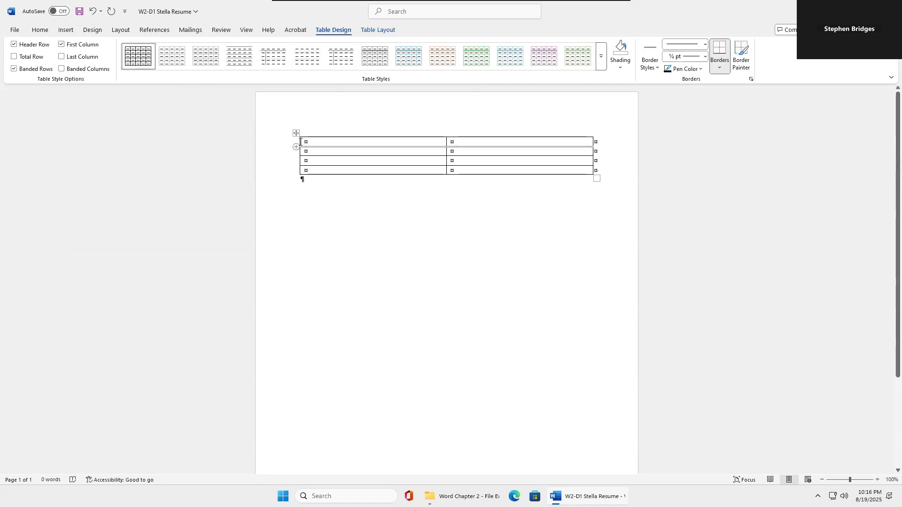
Step: Select the table's first and second rows in turn, move the whole table down the page, and undo the move
left_click(295, 145)
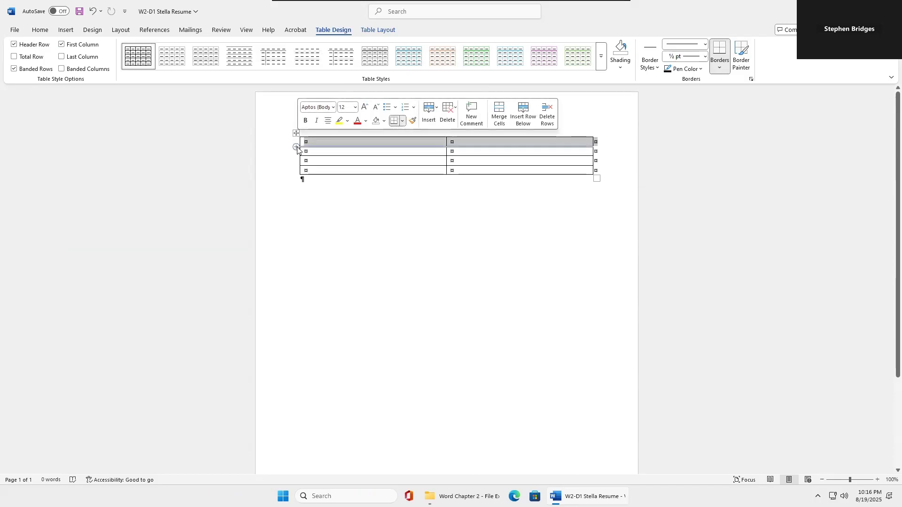
left_click(294, 154)
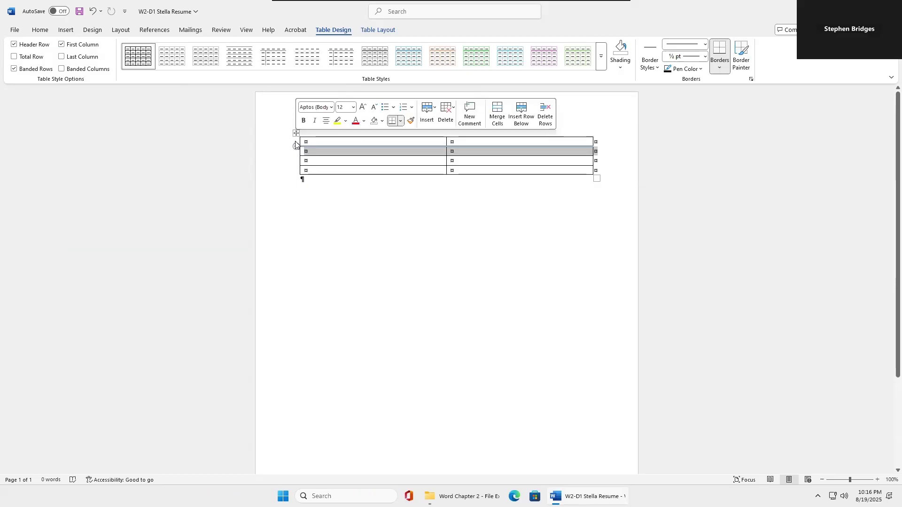
left_click(295, 144)
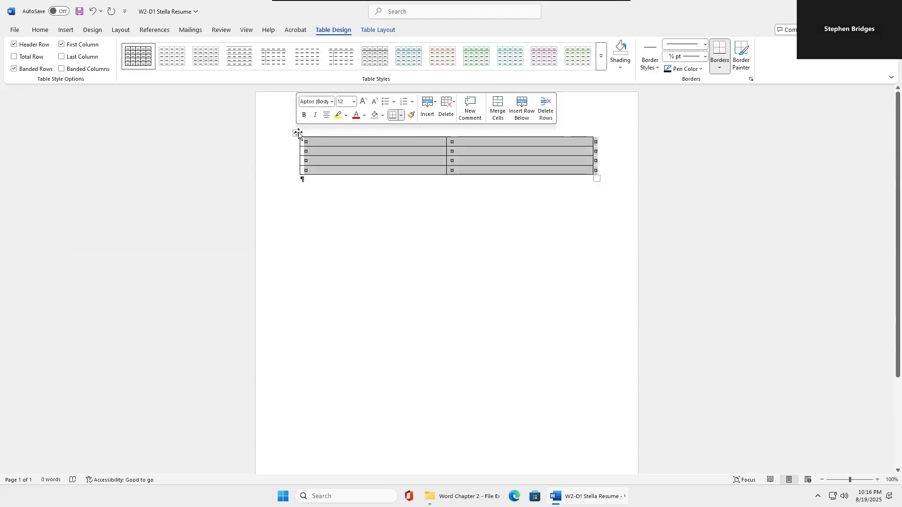
left_click_drag(296, 134, 309, 264)
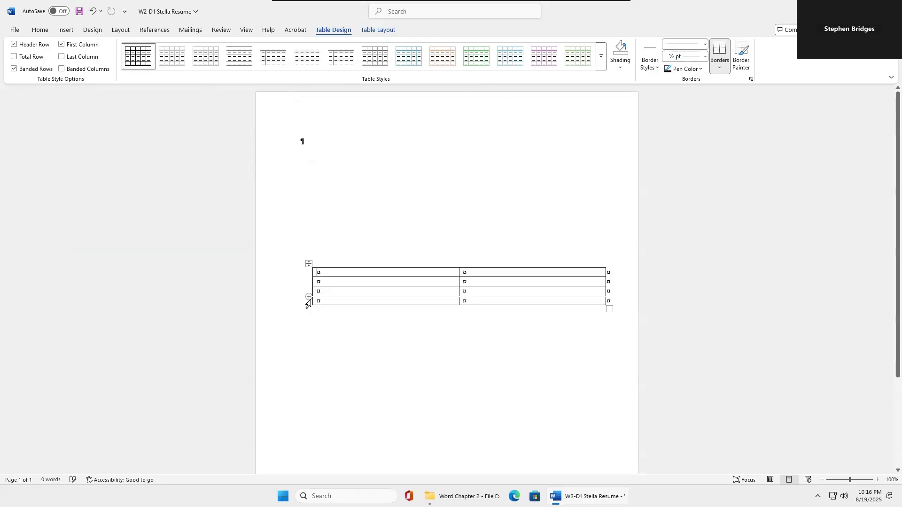
left_click(92, 12)
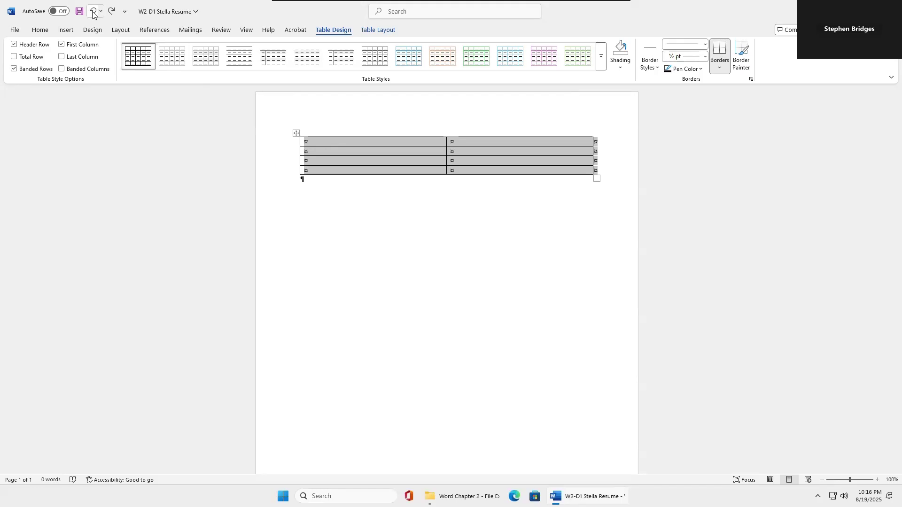
Step: Select the table's first column, first row and all its cells in turn, clear the selection and move between cells
left_click(331, 134)
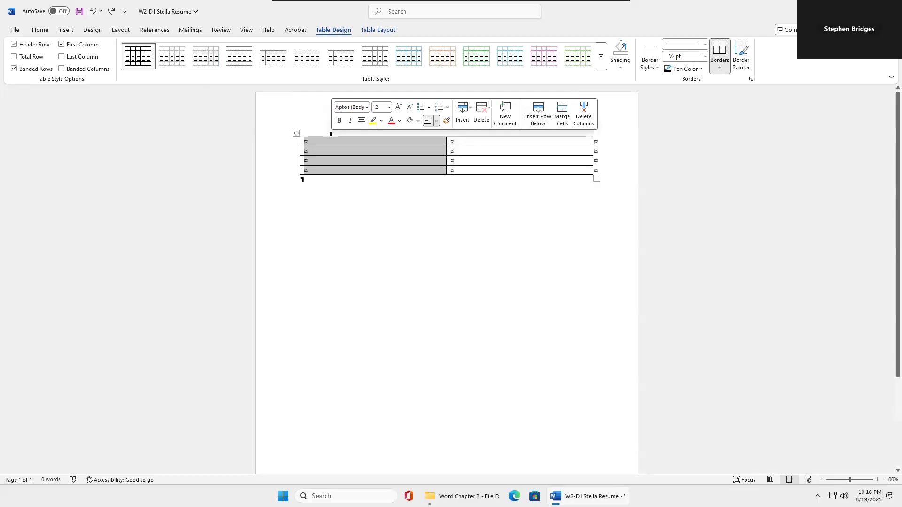
left_click(293, 145)
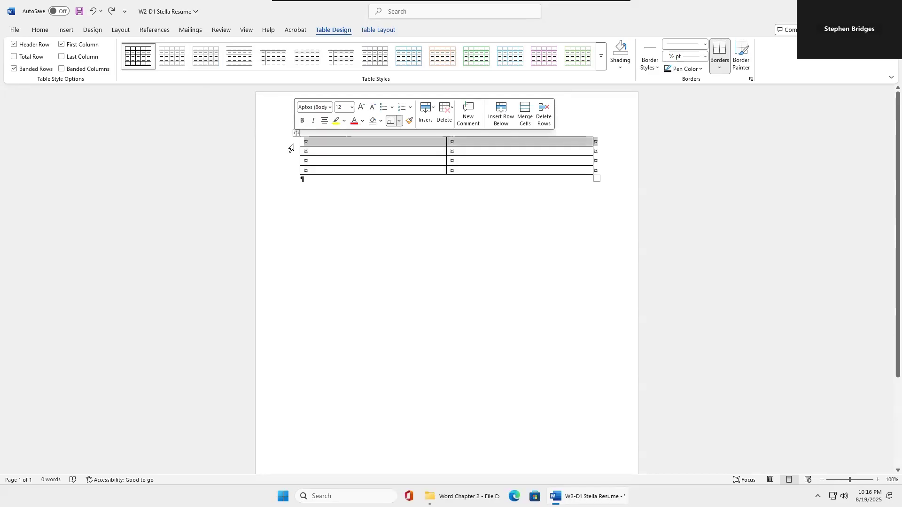
left_click(321, 131)
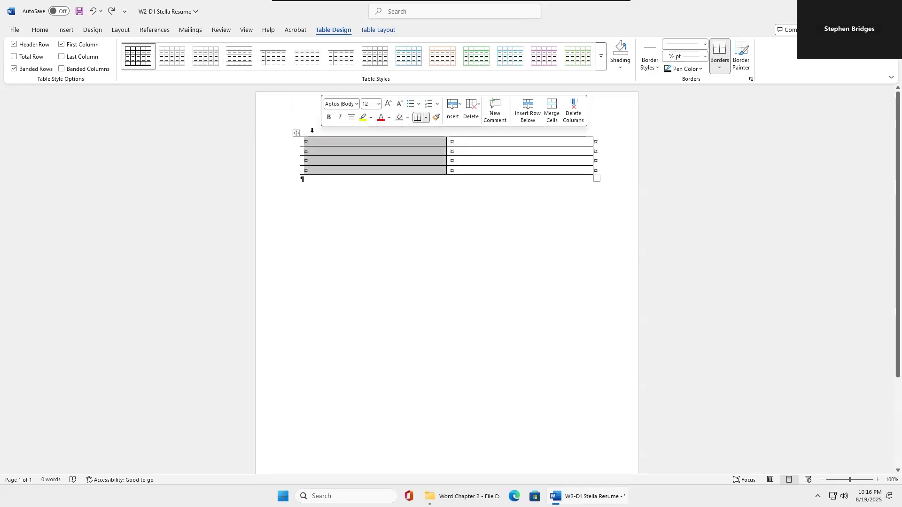
left_click(296, 135)
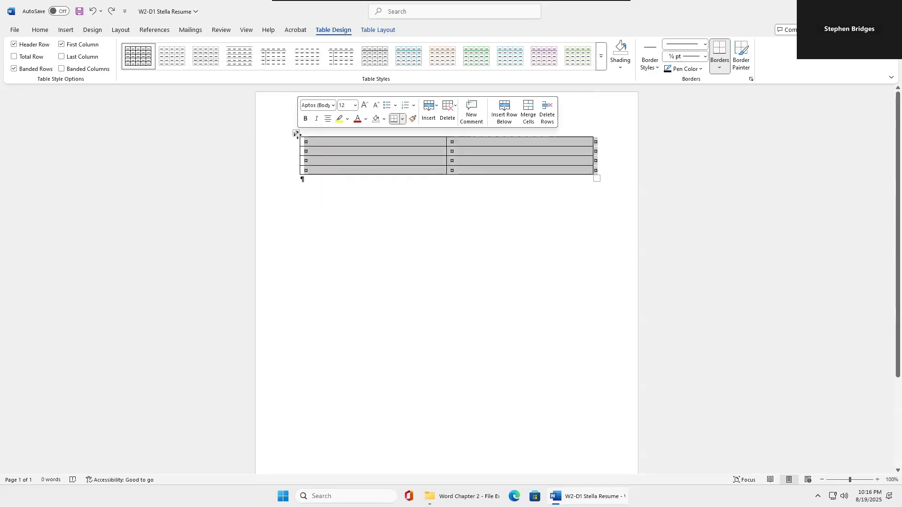
left_click(322, 208)
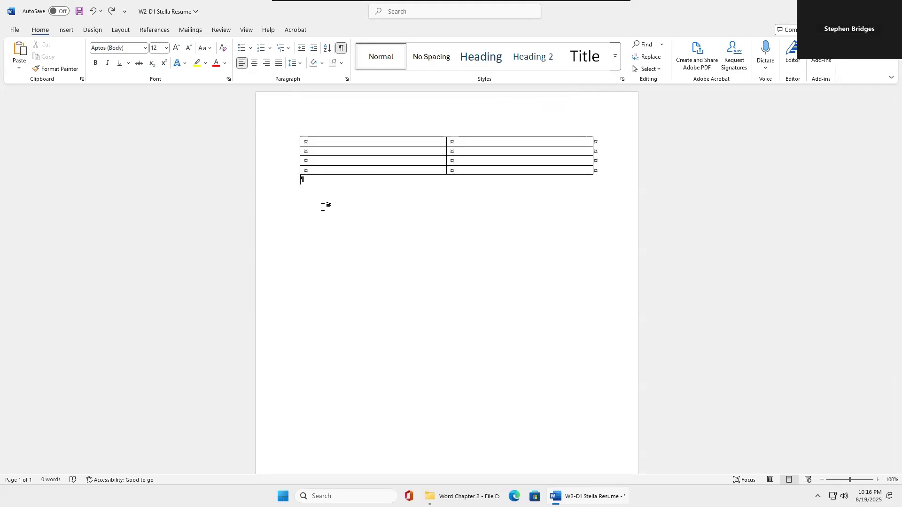
left_click(330, 143)
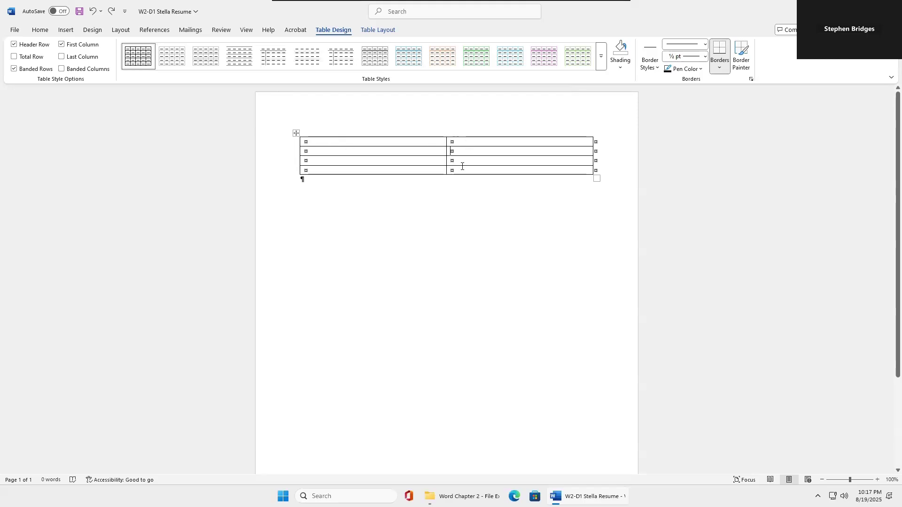
left_click(403, 166)
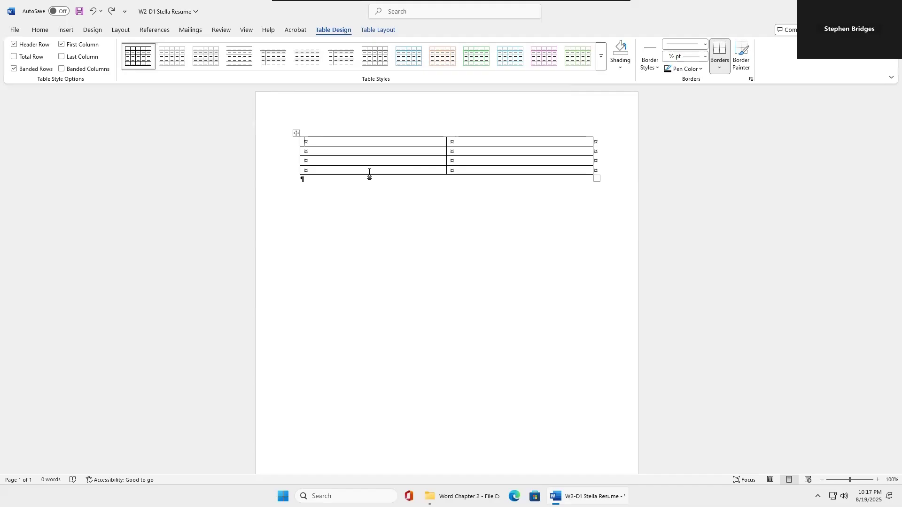
Step: Enter the job applicant's full name in the table's first cell, with the street address on a new line below it
left_click(347, 140)
type("Stella Martin")
key("Return")
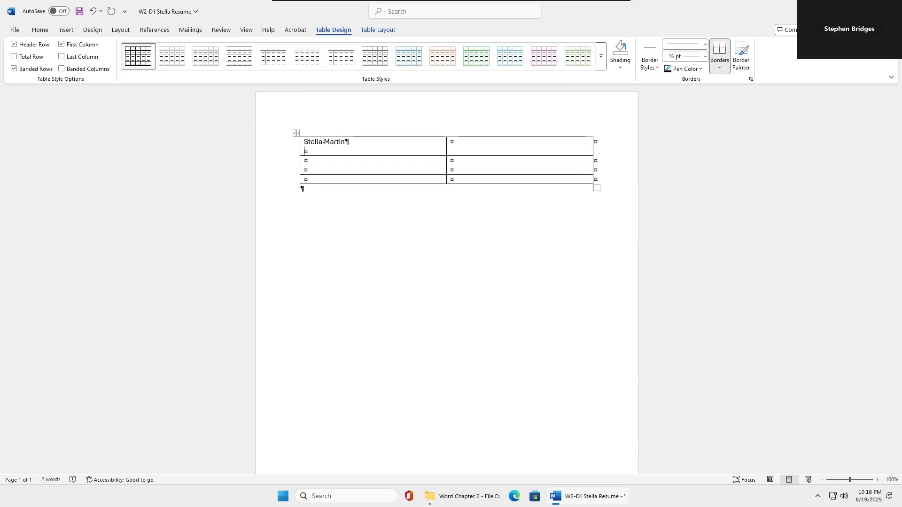
type("127 Stevens Street")
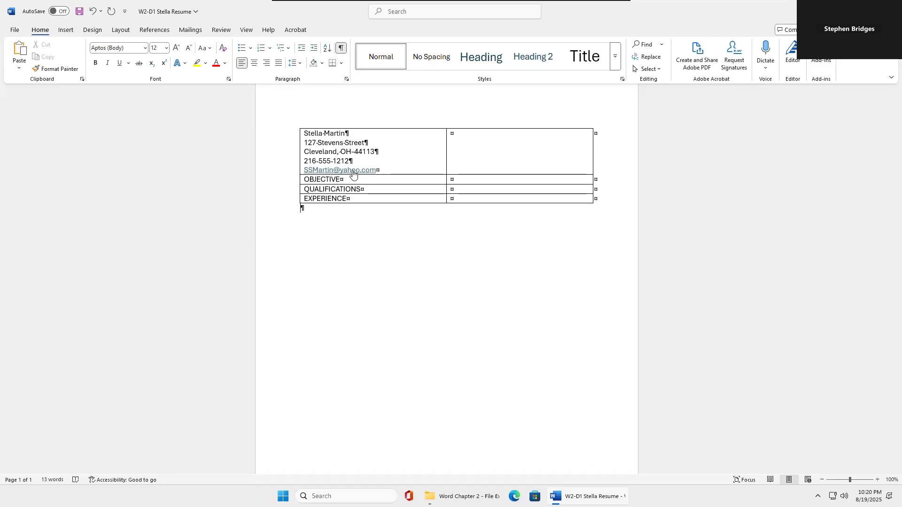
Step: Save a copy of the document as W2-D2 Stella Resume in the Assignment 2 folder
left_click(384, 171)
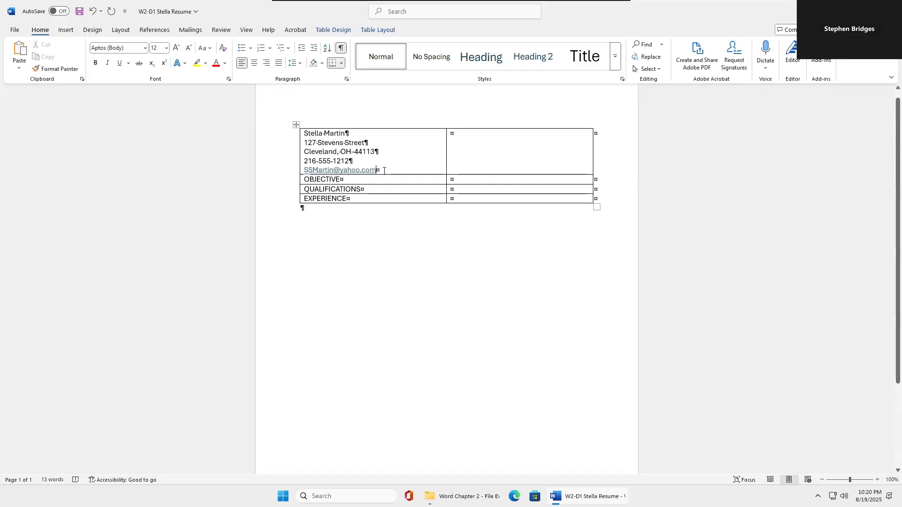
key("Tab")
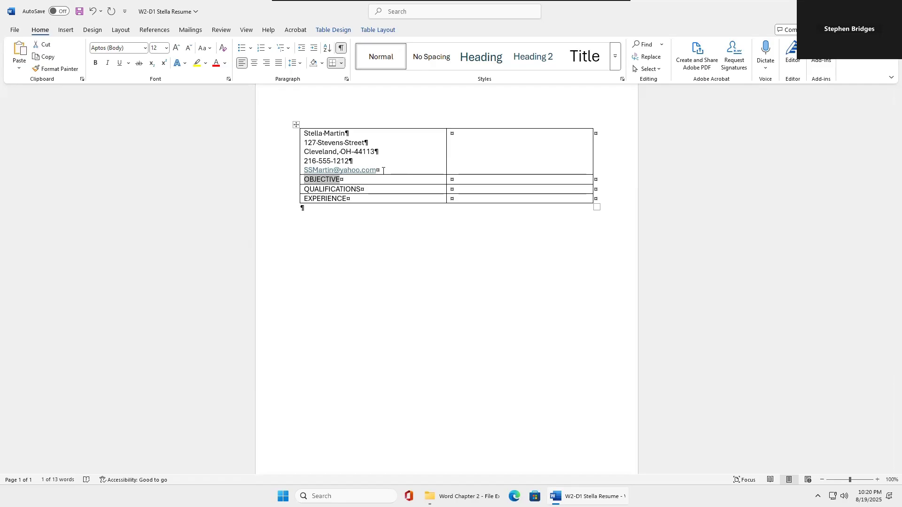
left_click(16, 31)
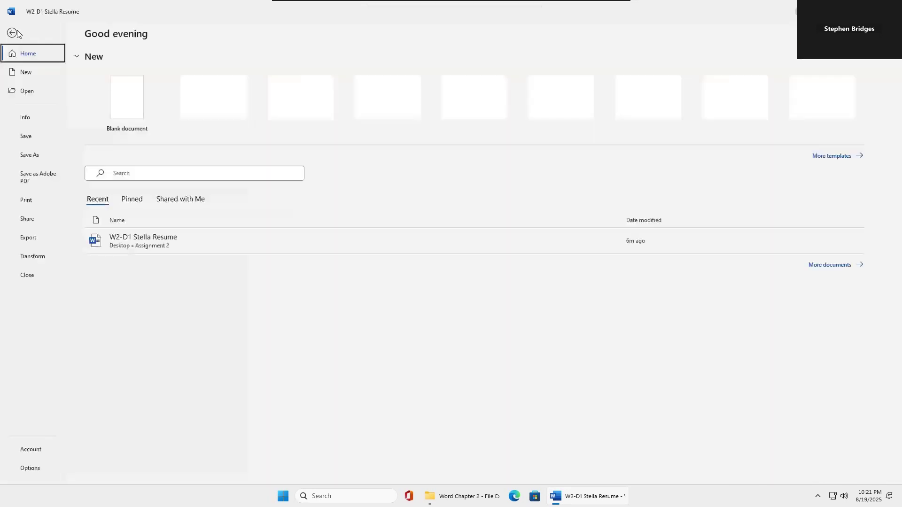
left_click(36, 159)
left_click(249, 71)
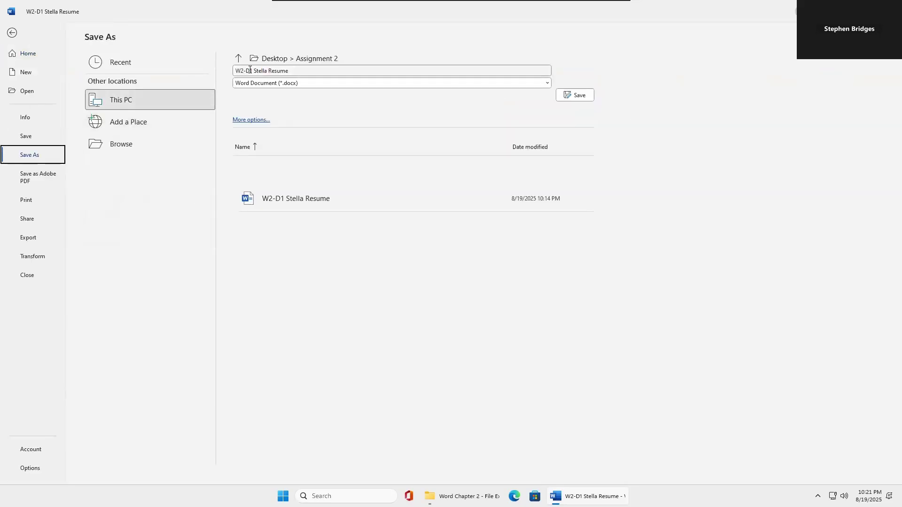
left_click(253, 71)
key("BackSpace")
type("2")
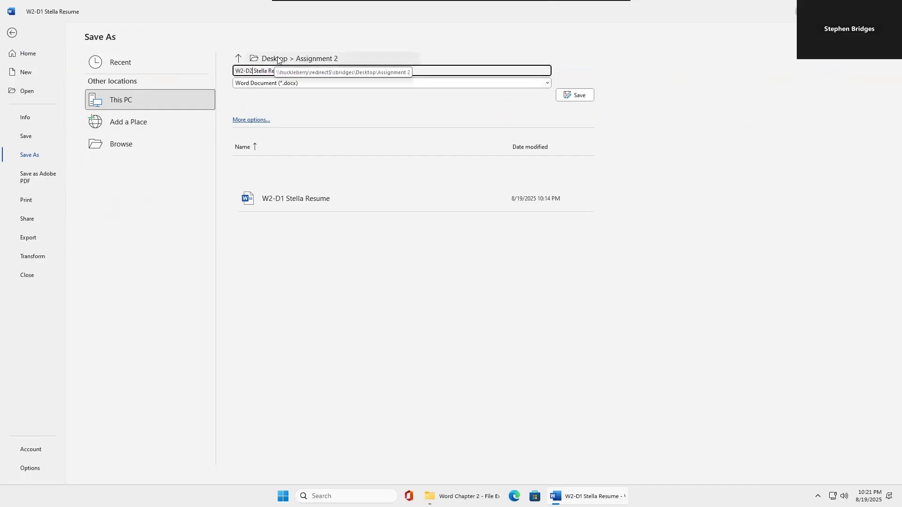
left_click(316, 58)
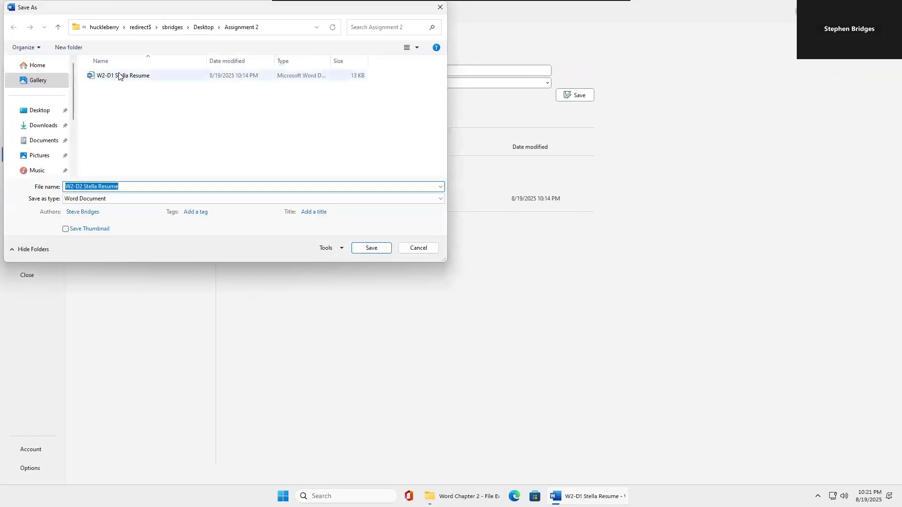
left_click(371, 249)
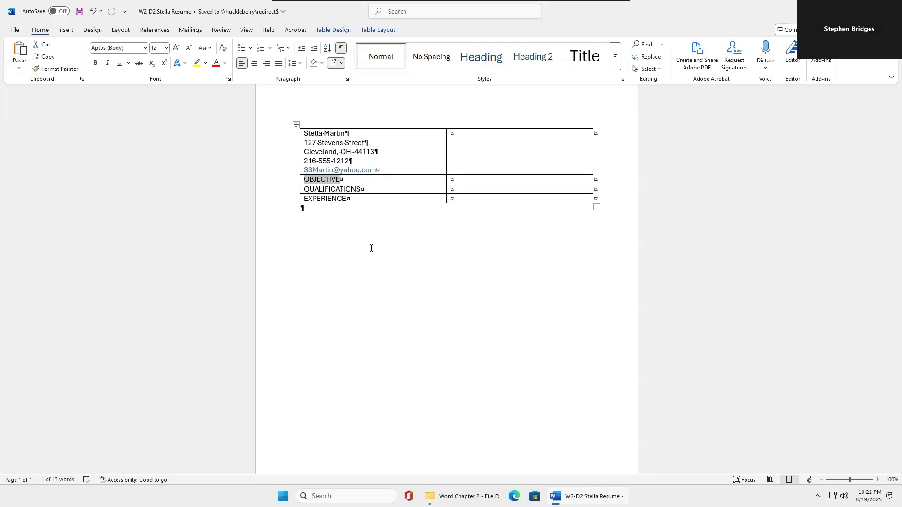
Step: Insert a blank table row between the contact details row and the OBJECTIVE row
left_click(410, 153)
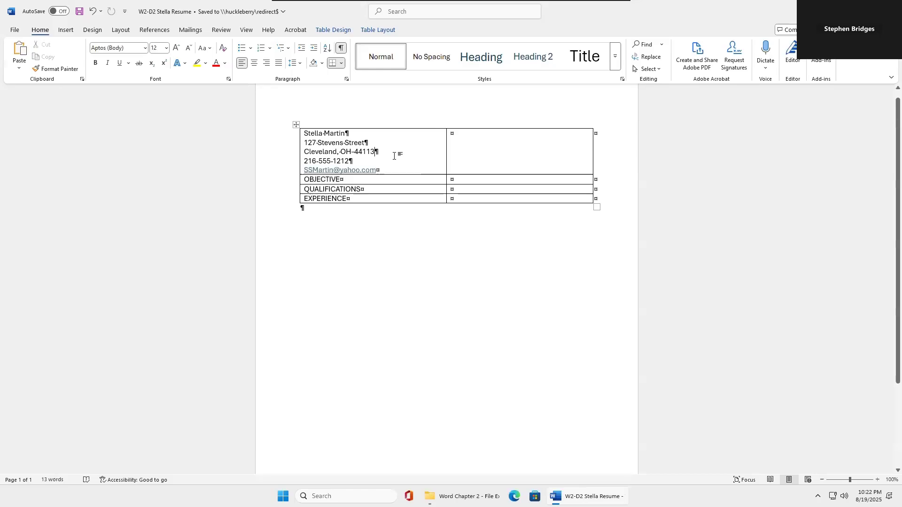
mouse_move(297, 176)
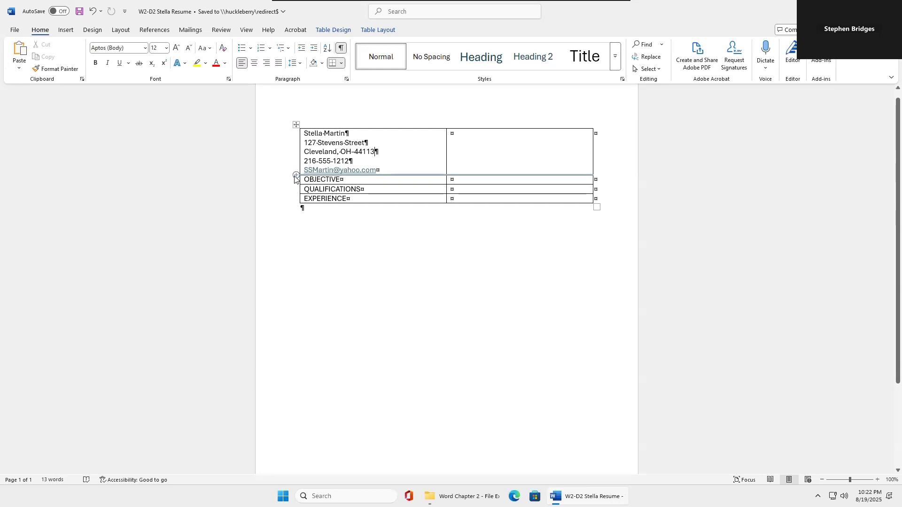
left_click(295, 176)
left_click(343, 182)
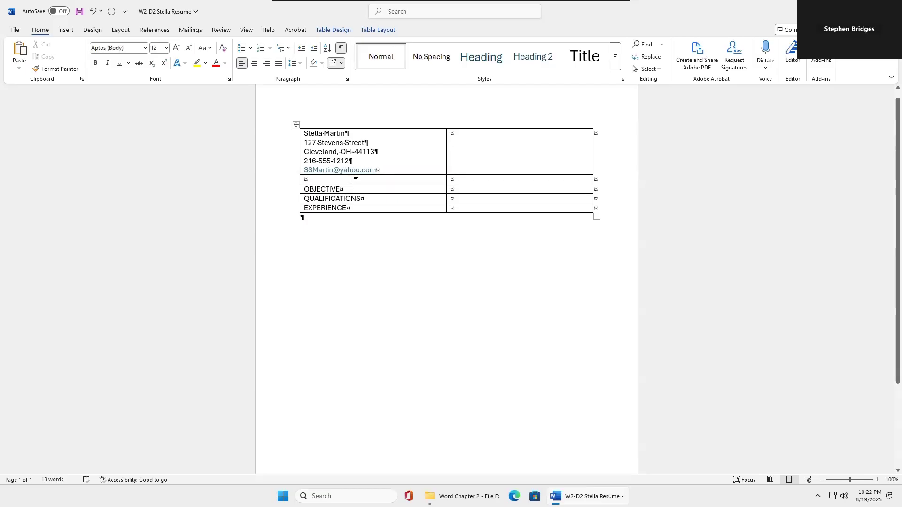
Step: Insert two blank rows above the QUALIFICATIONS row, based on a selection of the QUALIFICATIONS and EXPERIENCE cells
left_click_drag(314, 199, 336, 209)
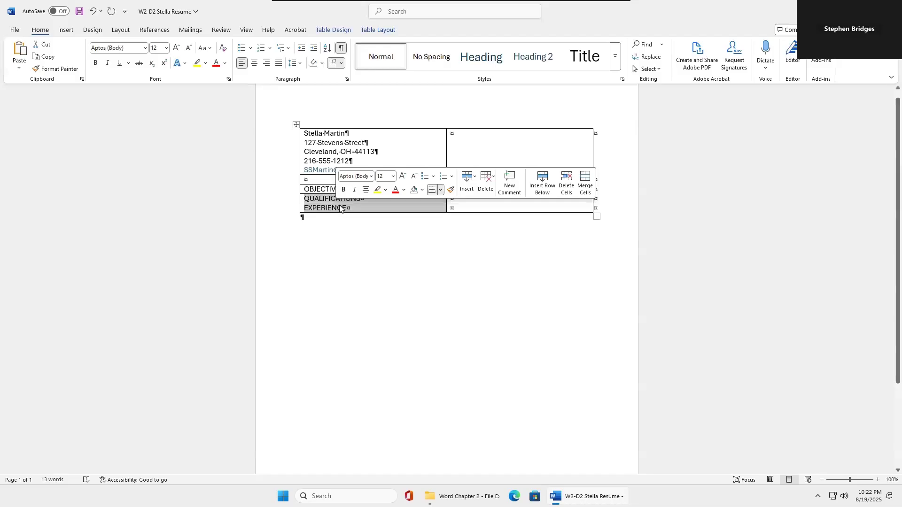
right_click(340, 208)
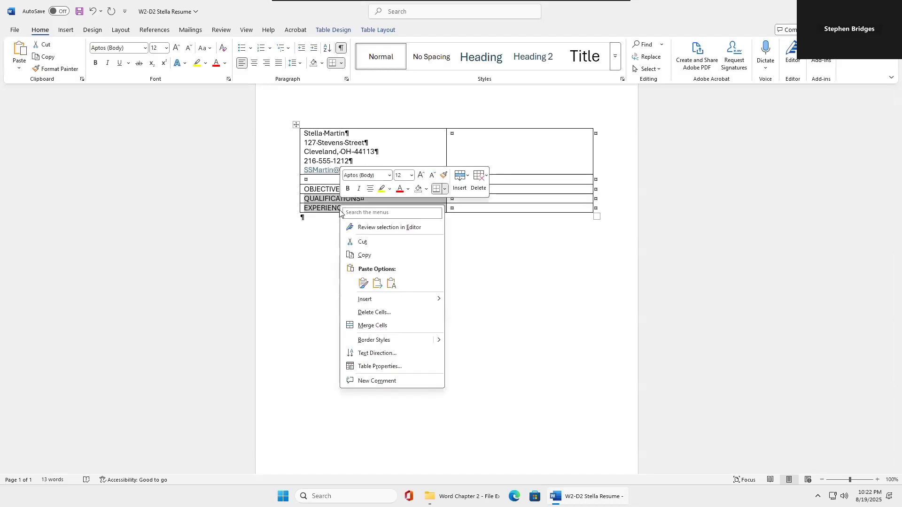
mouse_move(367, 299)
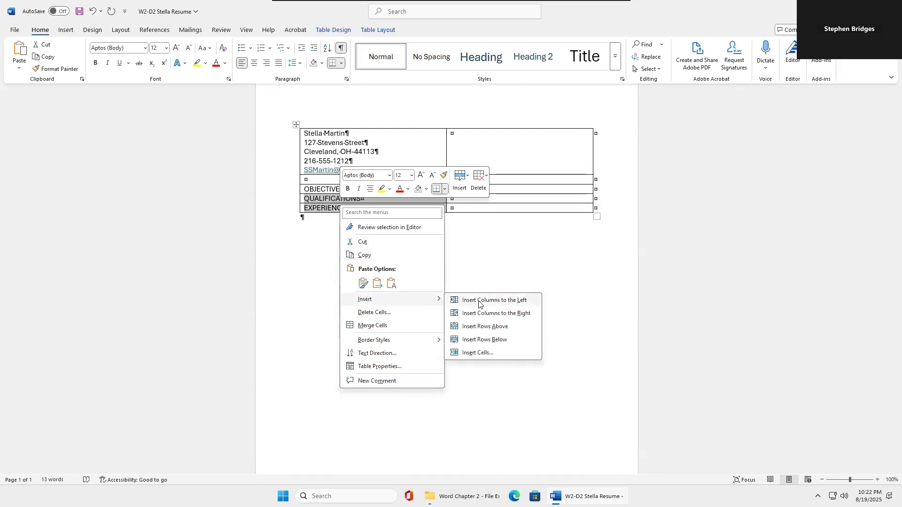
left_click(477, 327)
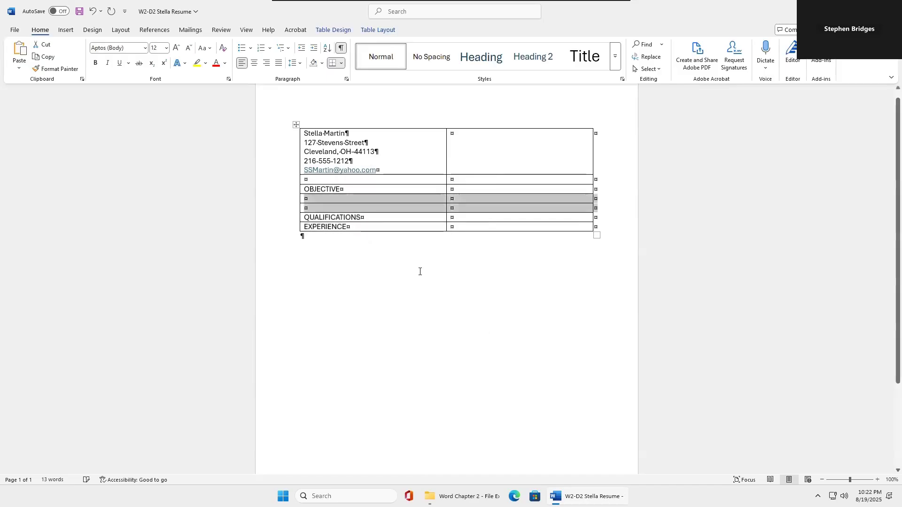
left_click(358, 228)
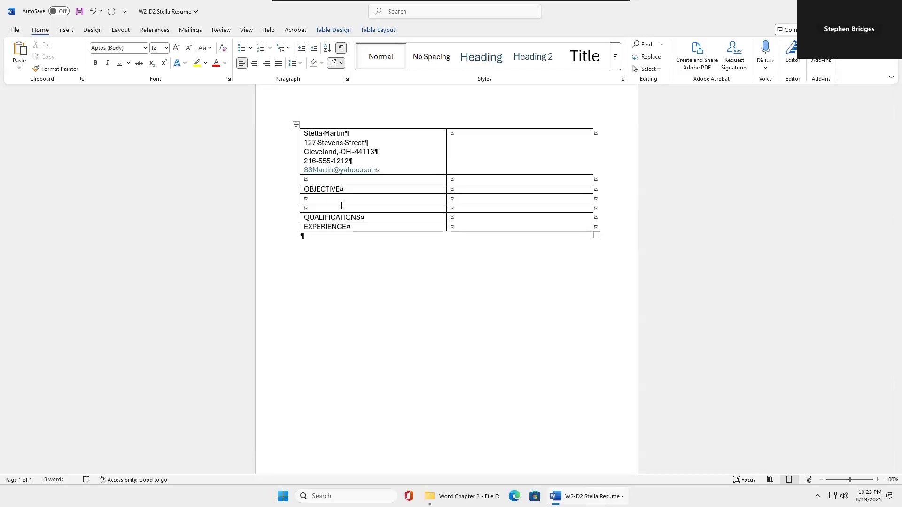
right_click(341, 207)
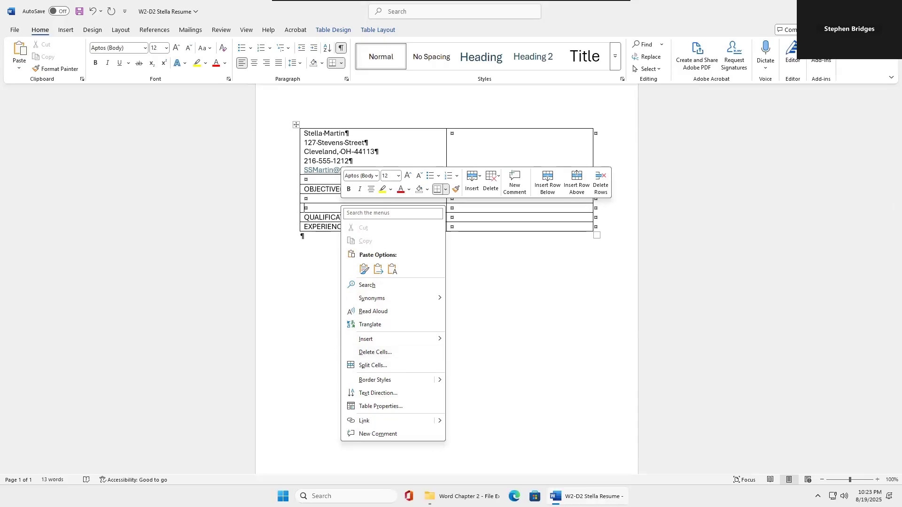
key("Escape")
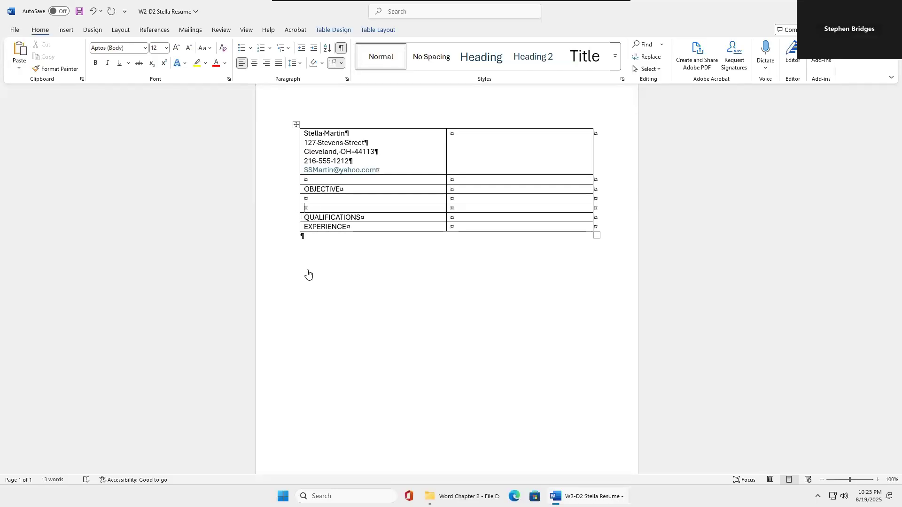
left_click(293, 210)
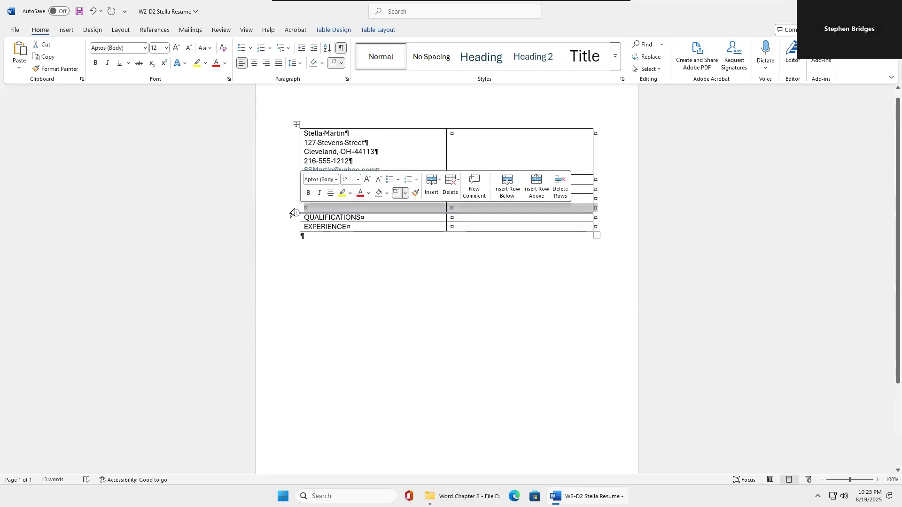
right_click(324, 211)
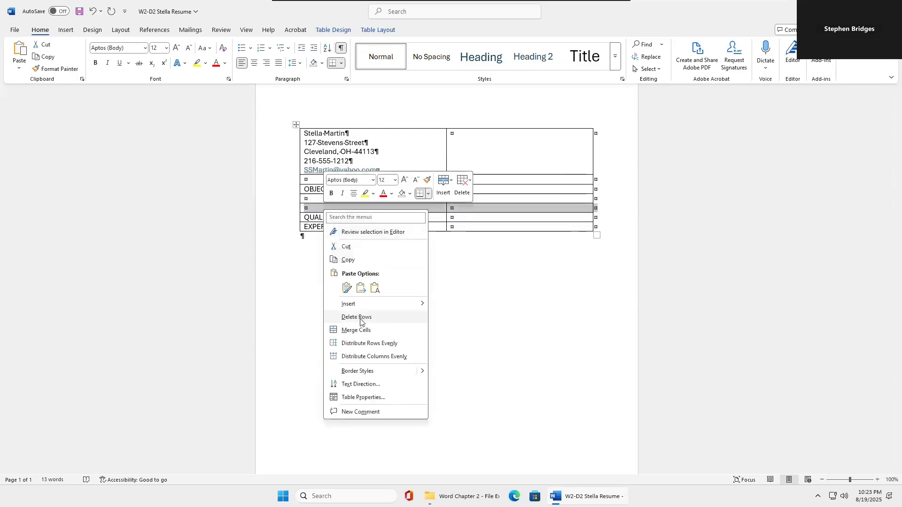
left_click(459, 205)
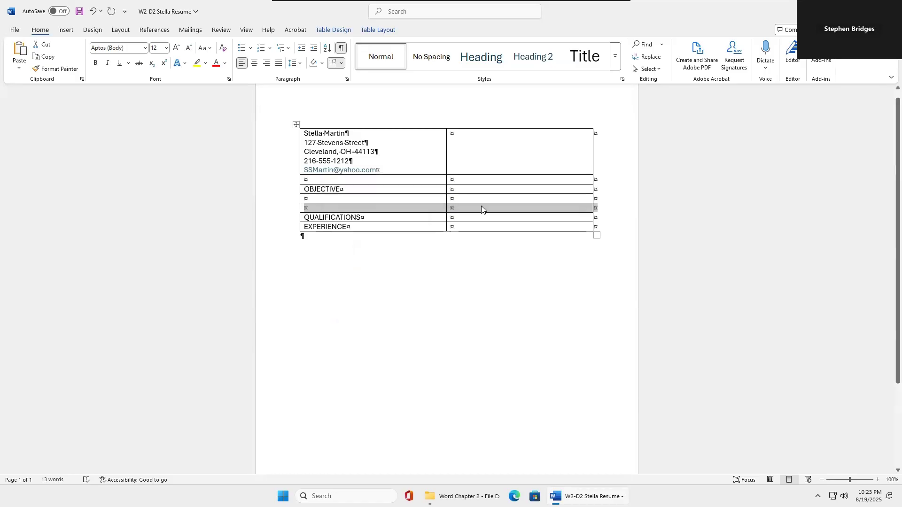
left_click(413, 210)
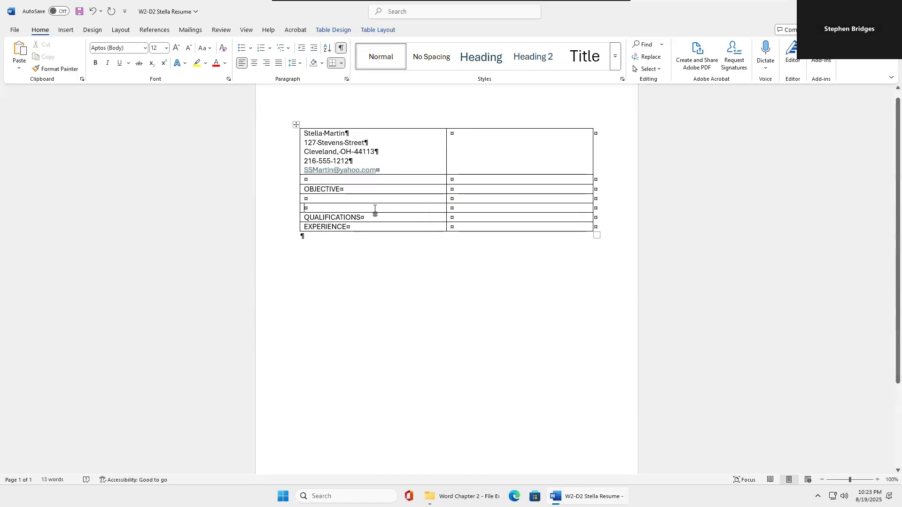
Step: Delete the blank row directly above QUALIFICATIONS with the Delete entire row option of Delete Cells, and undo the deletion
right_click(328, 207)
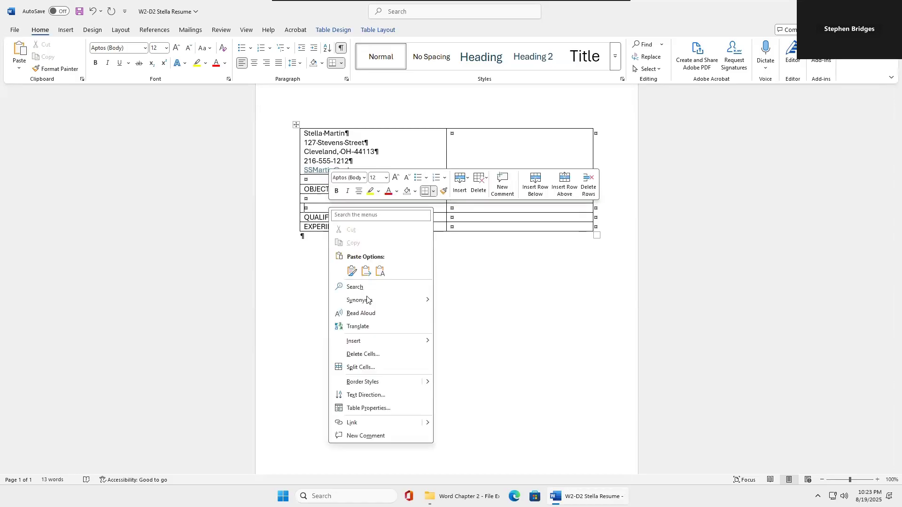
left_click(371, 356)
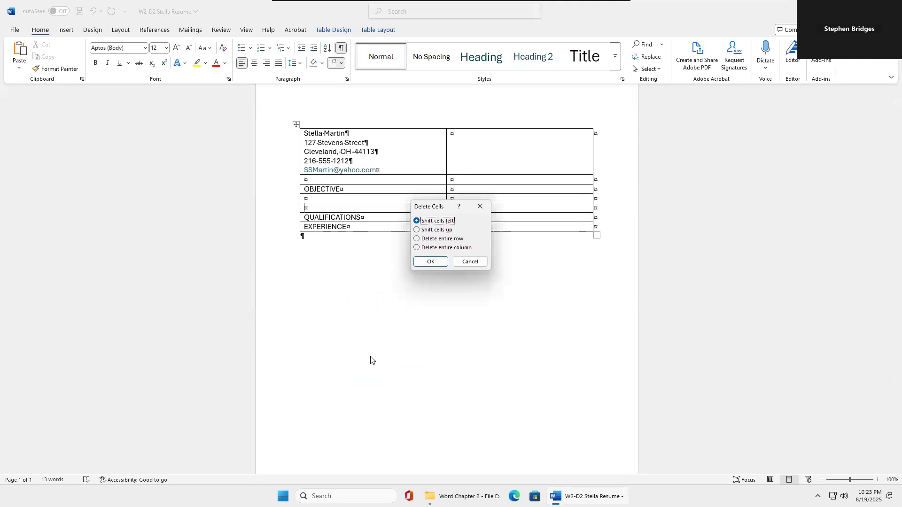
left_click(417, 239)
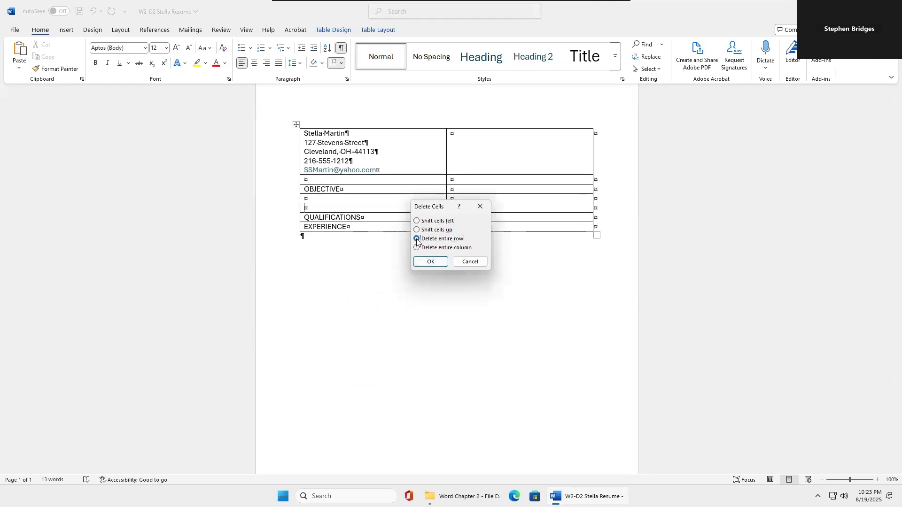
left_click(430, 261)
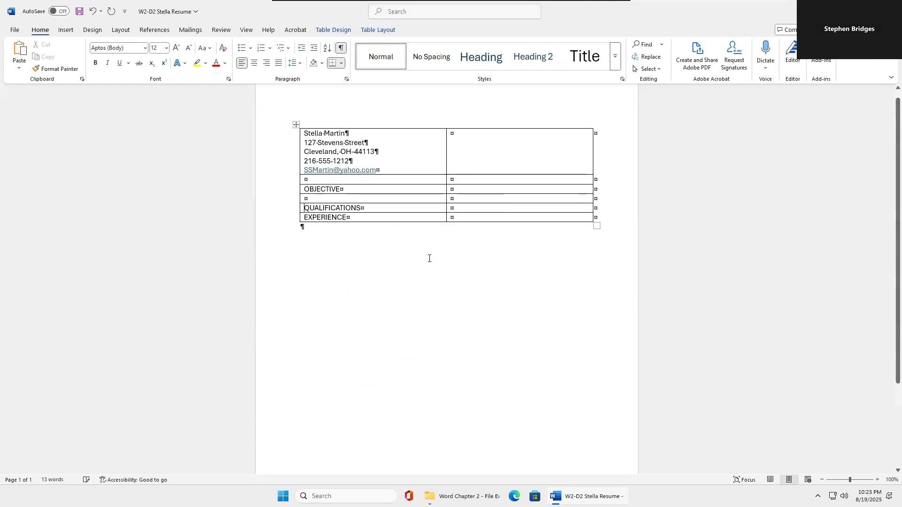
left_click(92, 11)
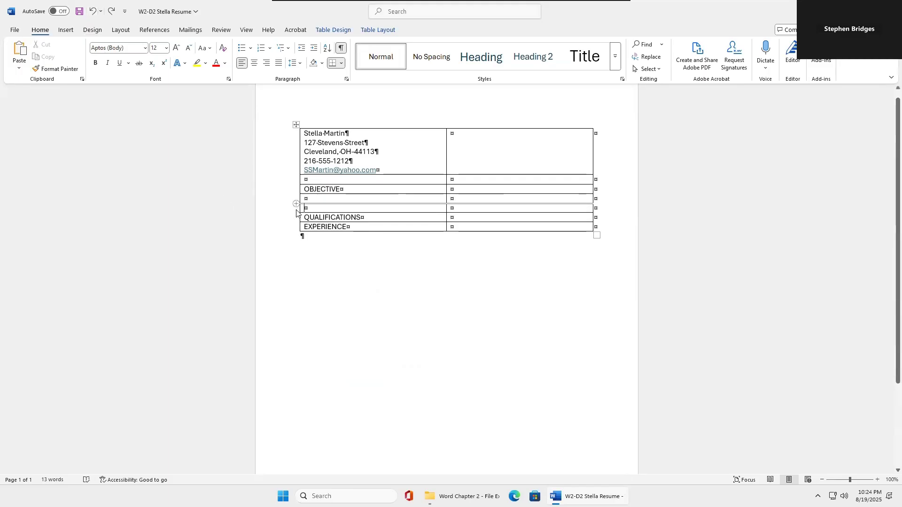
Step: Select the whole blank row directly above QUALIFICATIONS and delete it
left_click(294, 208)
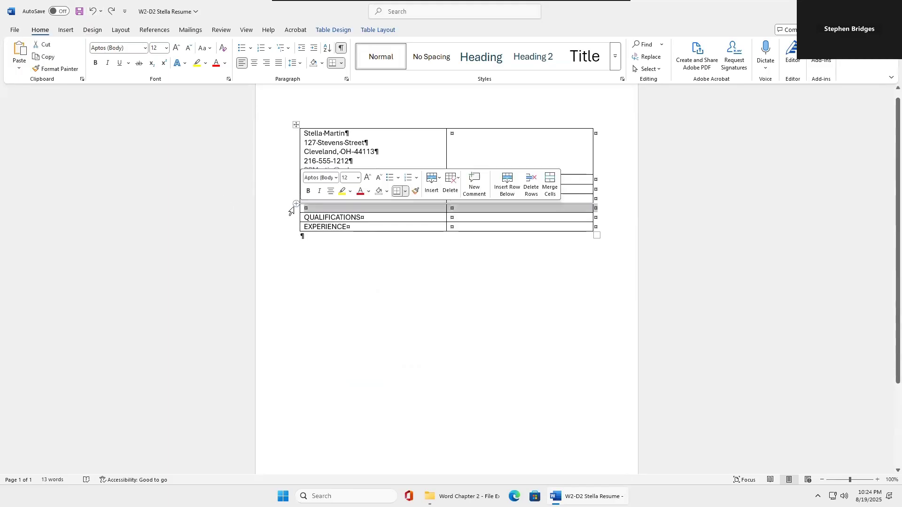
right_click(328, 209)
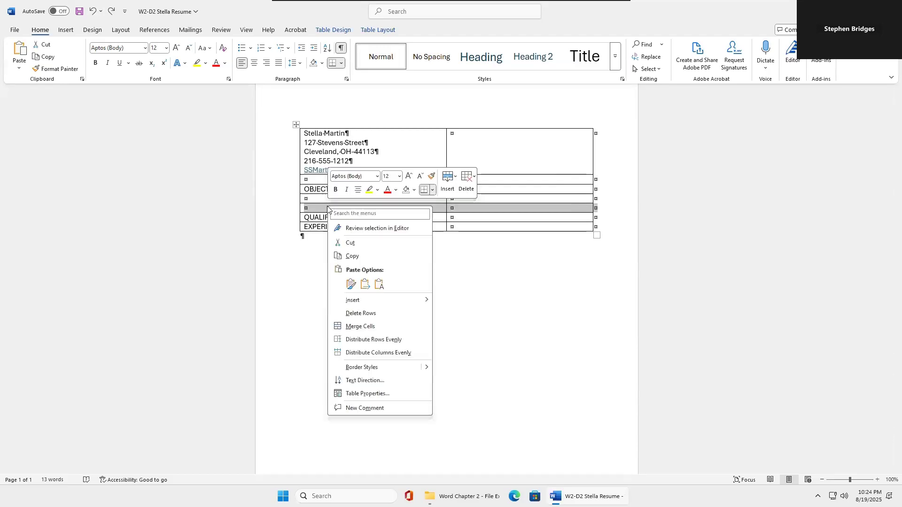
left_click(375, 314)
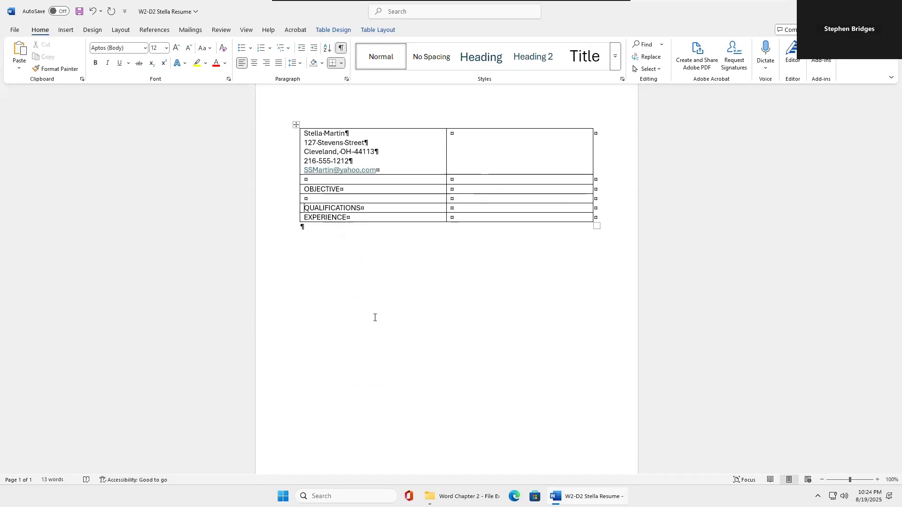
Step: Insert a blank row above the EXPERIENCE row
right_click(323, 220)
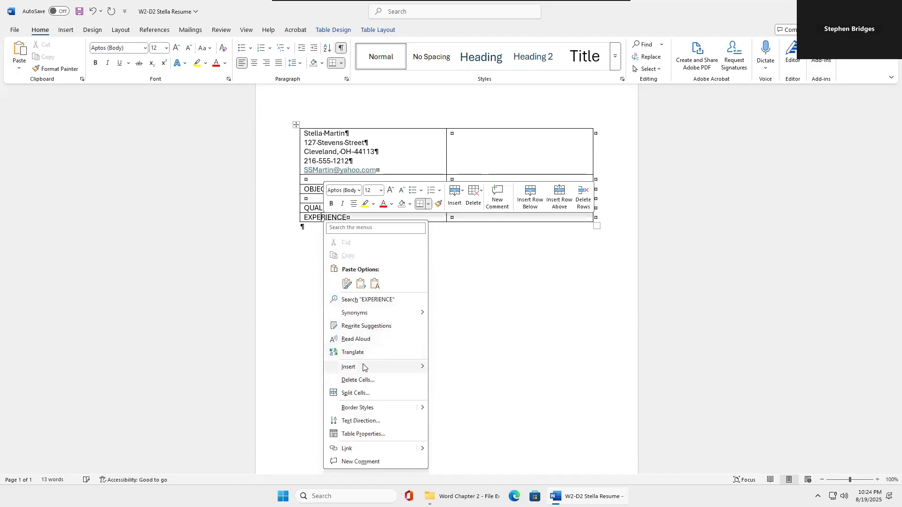
mouse_move(394, 368)
left_click(473, 395)
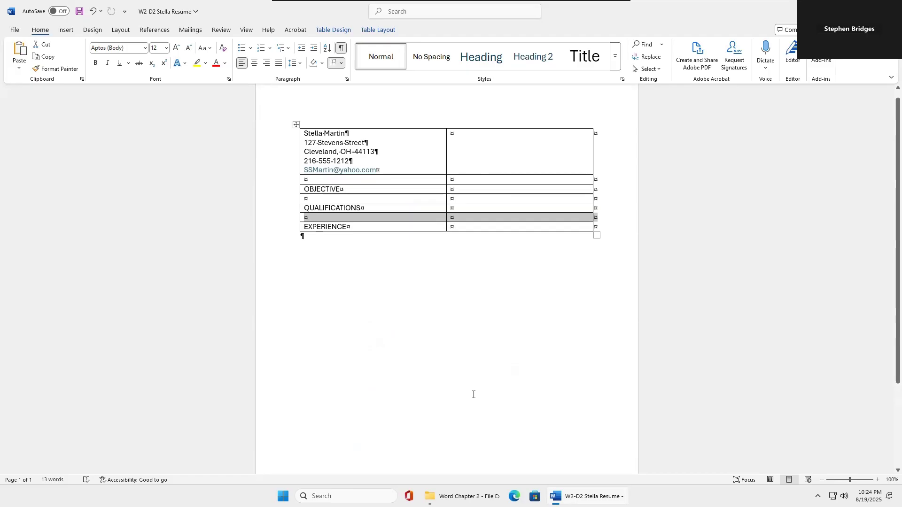
Step: Insert a blank row below the EXPERIENCE row at the end of the table
left_click(426, 205)
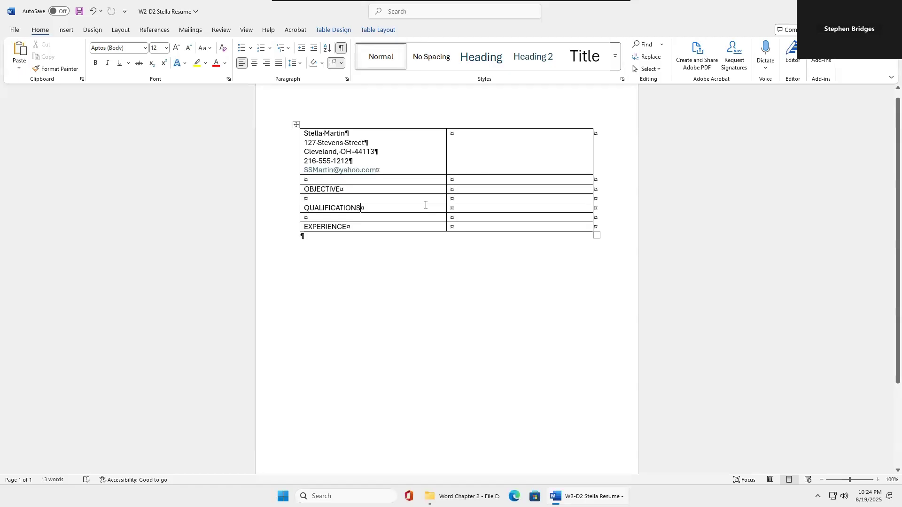
left_click(378, 227)
right_click(377, 227)
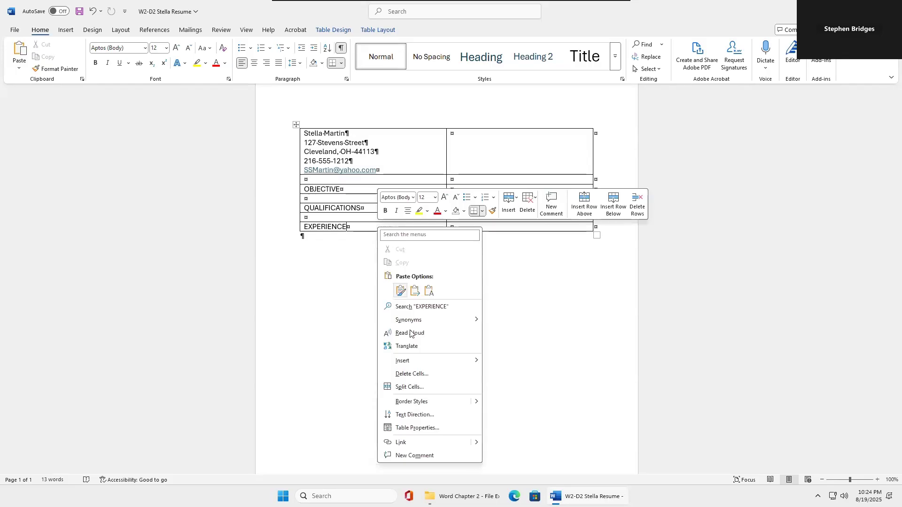
mouse_move(416, 362)
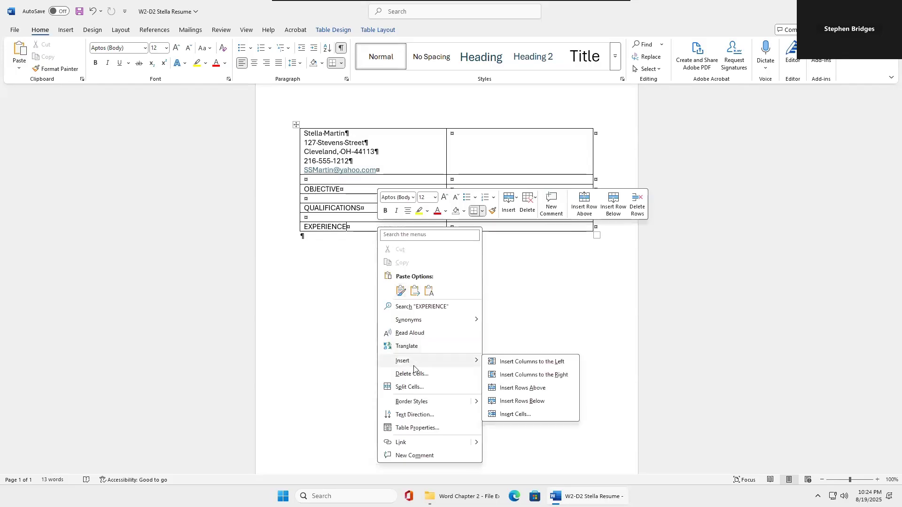
left_click(519, 402)
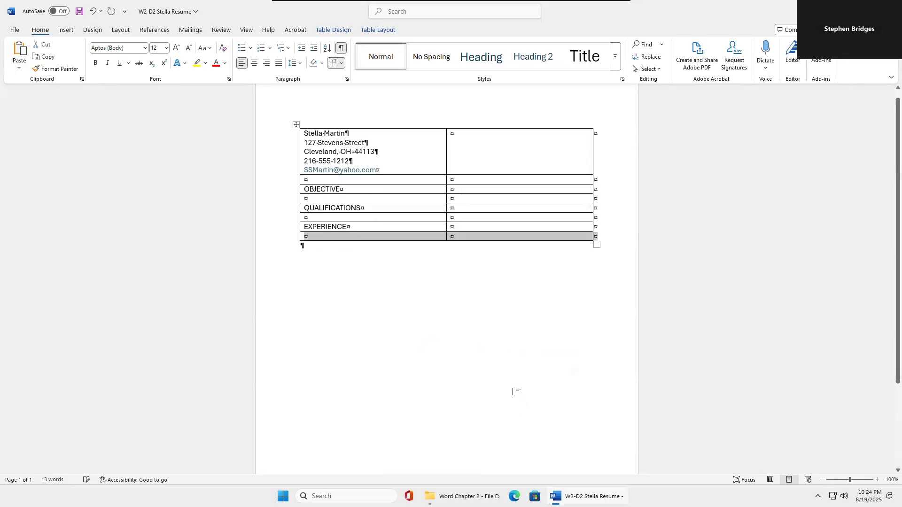
left_click(406, 240)
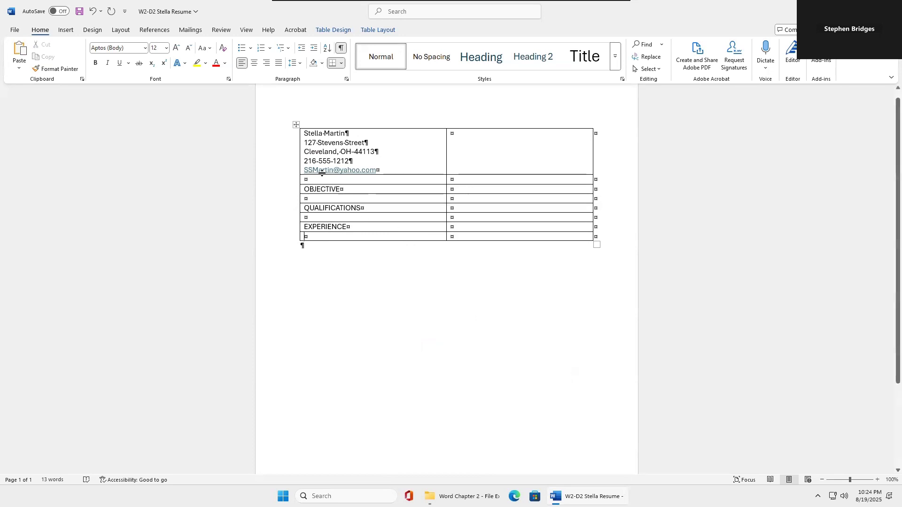
left_click(291, 151)
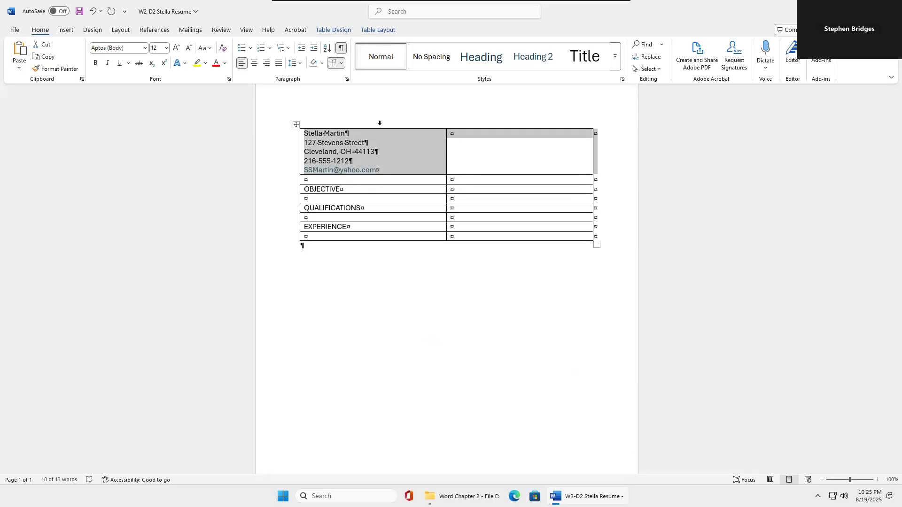
left_click(430, 278)
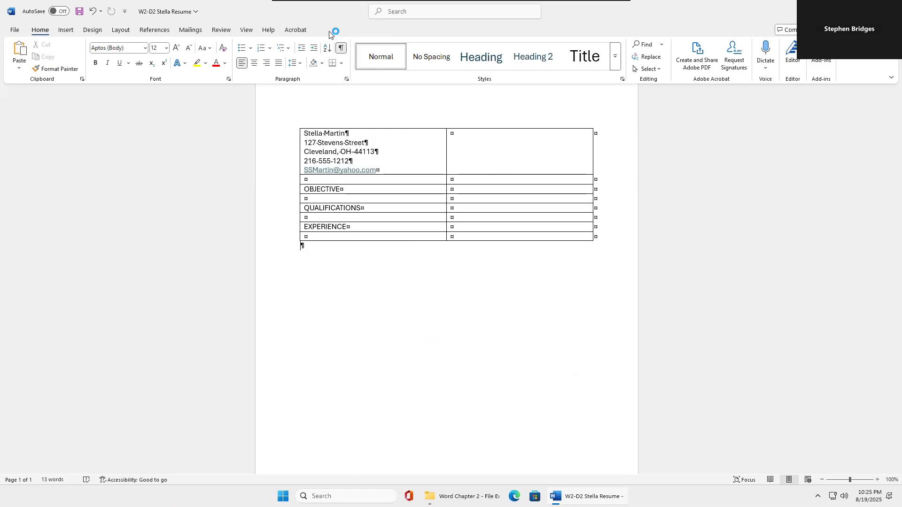
Step: Merge the two cells of the contact information row into a single cell
left_click(407, 152)
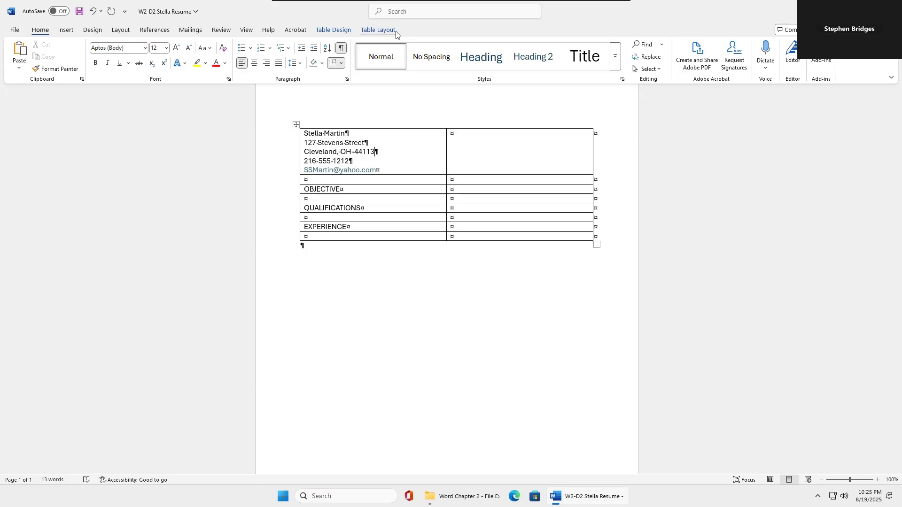
left_click(380, 31)
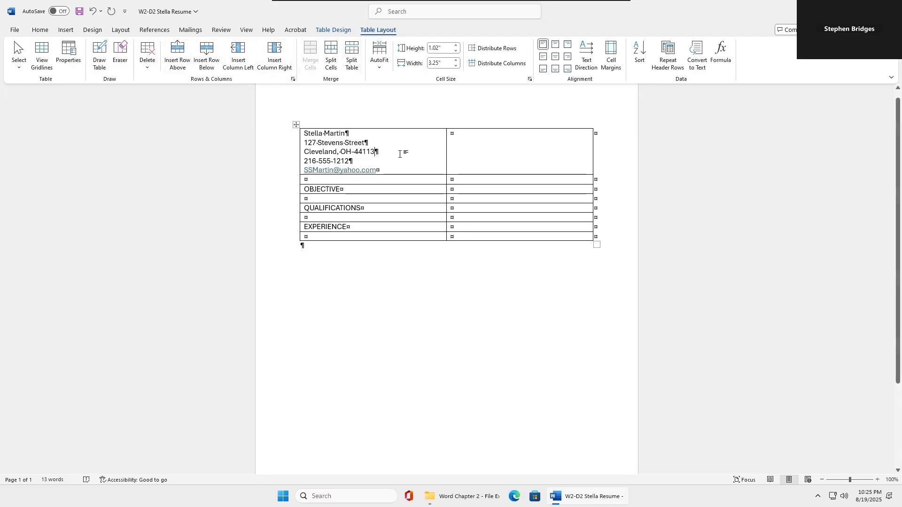
left_click(286, 152)
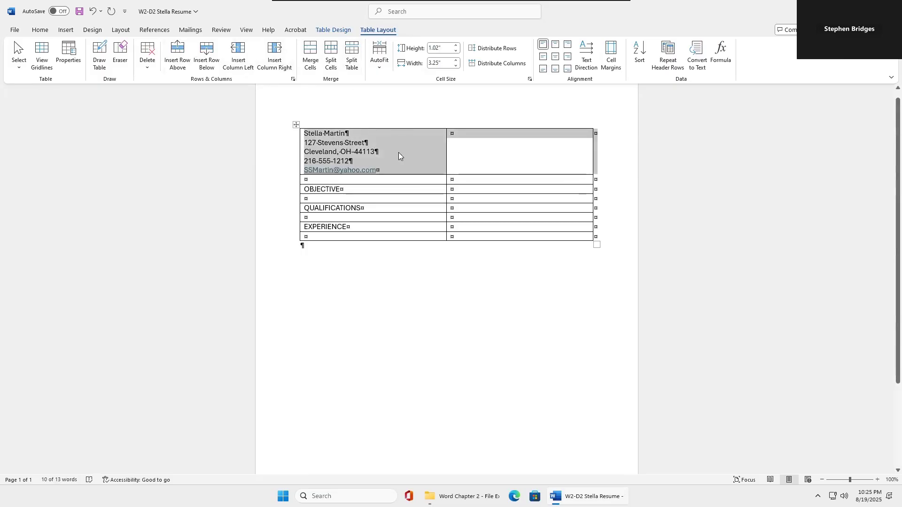
left_click(308, 52)
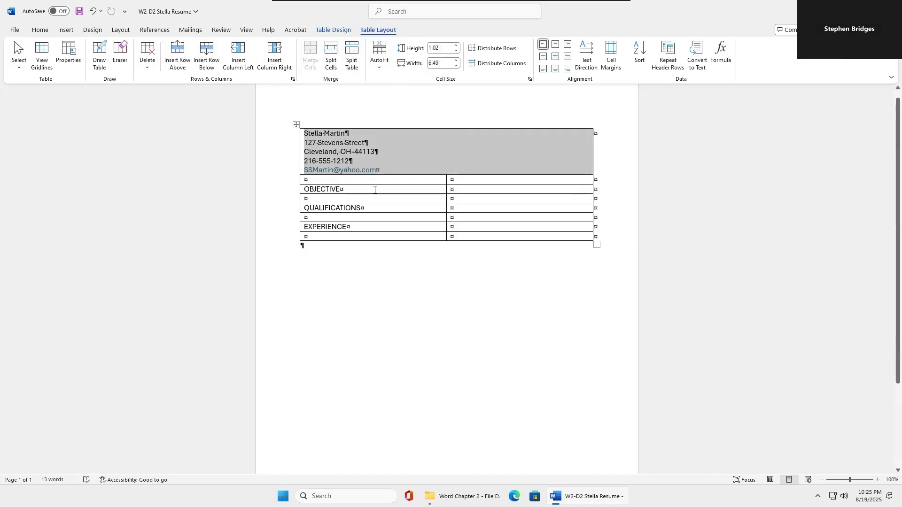
Step: Center the contact information horizontally and vertically within its merged cell
left_click(488, 152)
left_click(488, 152)
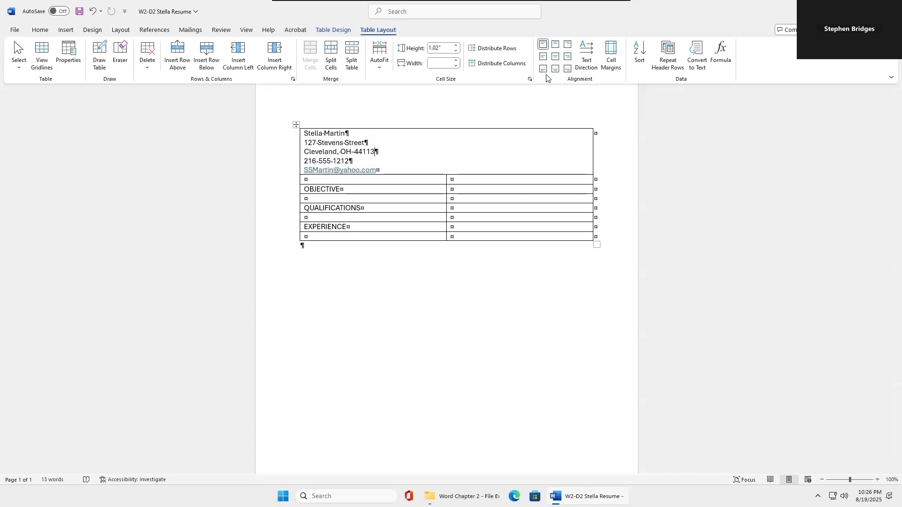
left_click(555, 58)
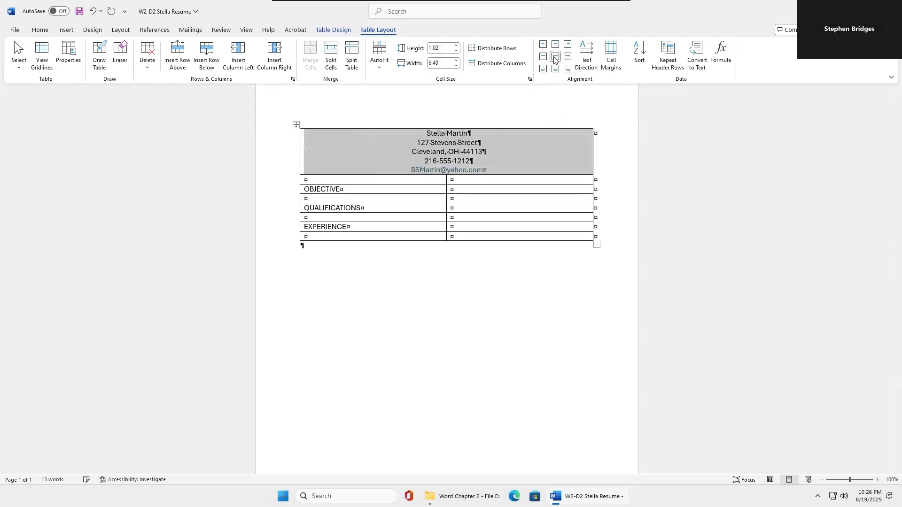
left_click(550, 149)
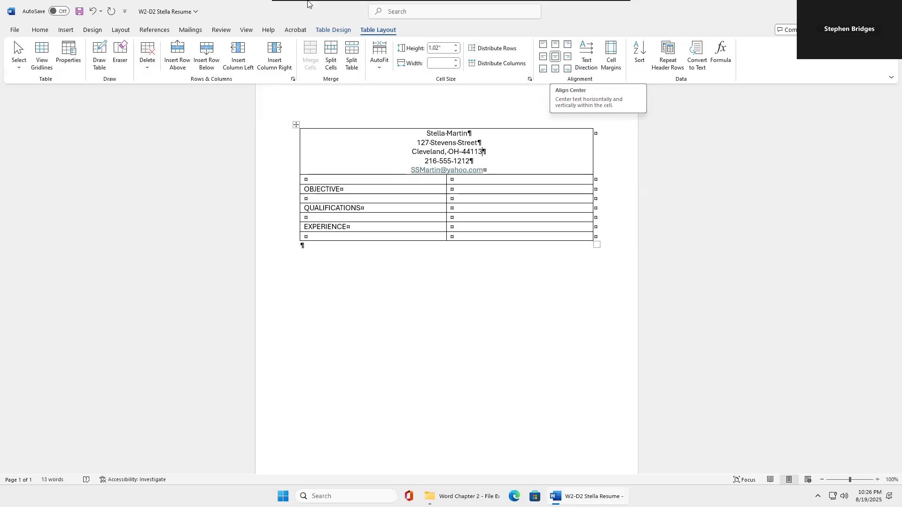
Step: Save the document, and save a copy as W2-D3 Stella Resume in the Assignment 2 folder
left_click(79, 11)
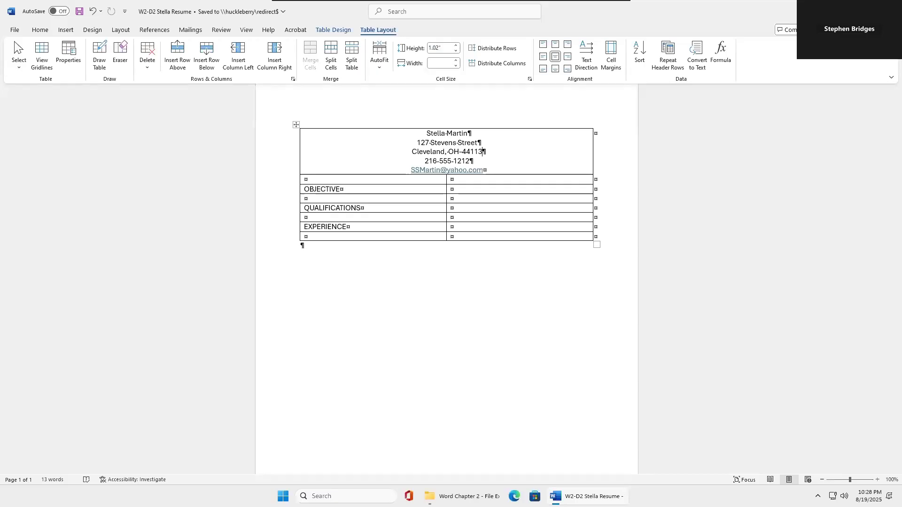
left_click(15, 29)
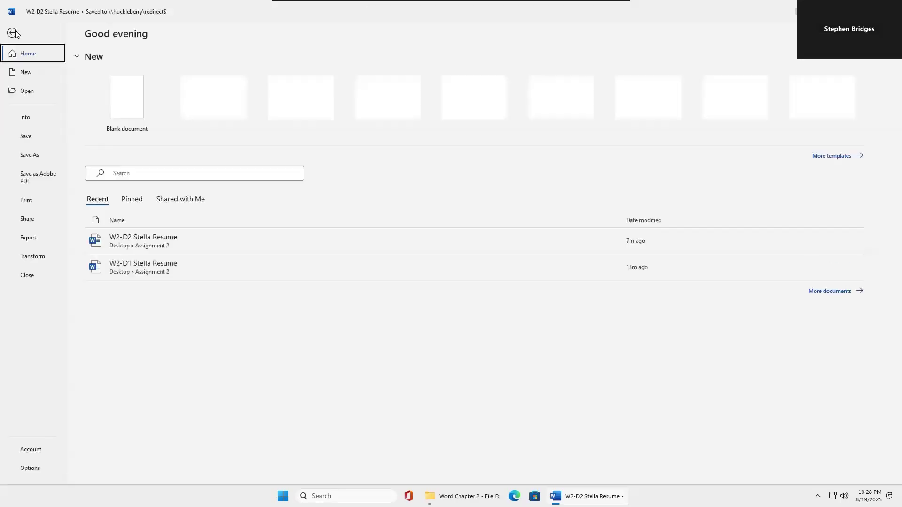
left_click(29, 155)
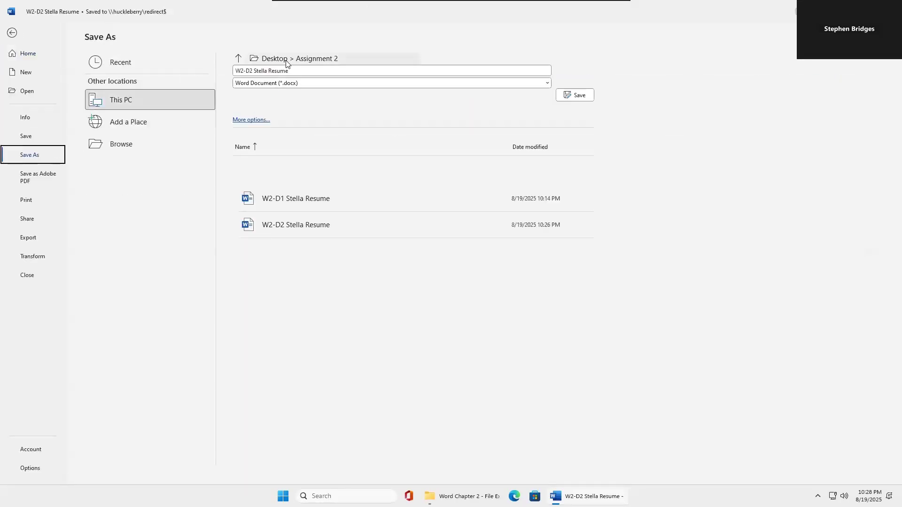
left_click(251, 71)
left_click(253, 71)
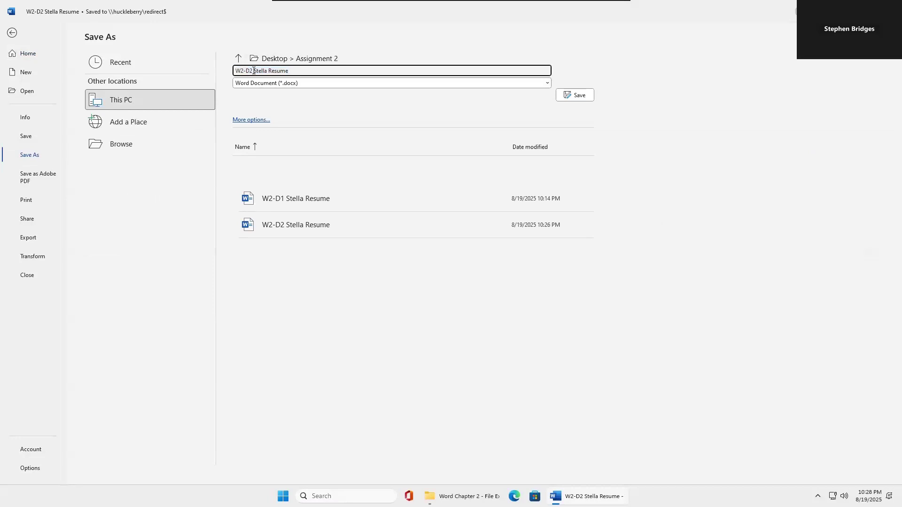
key("BackSpace")
key("BackSpace")
type("3")
left_click(580, 96)
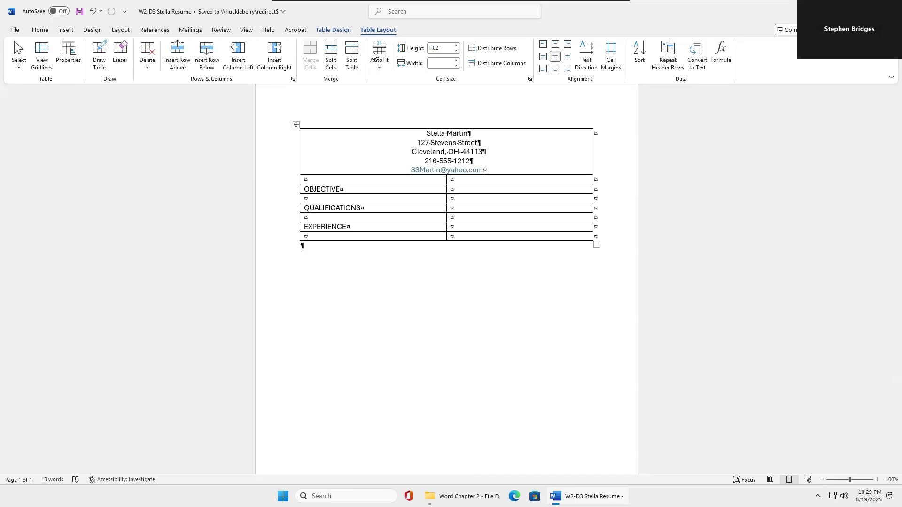
Step: Show the ruler and narrow the first column so its right border sits at about the 1.5-inch mark
left_click(246, 31)
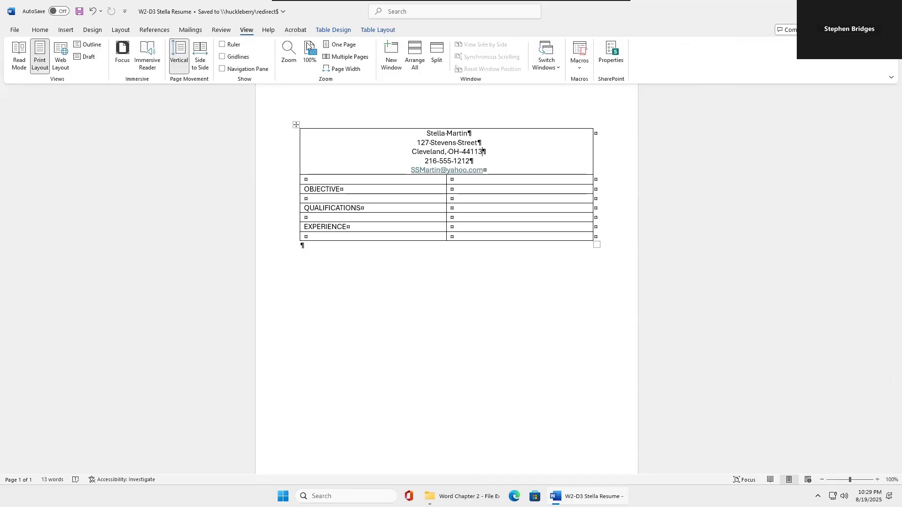
left_click(223, 44)
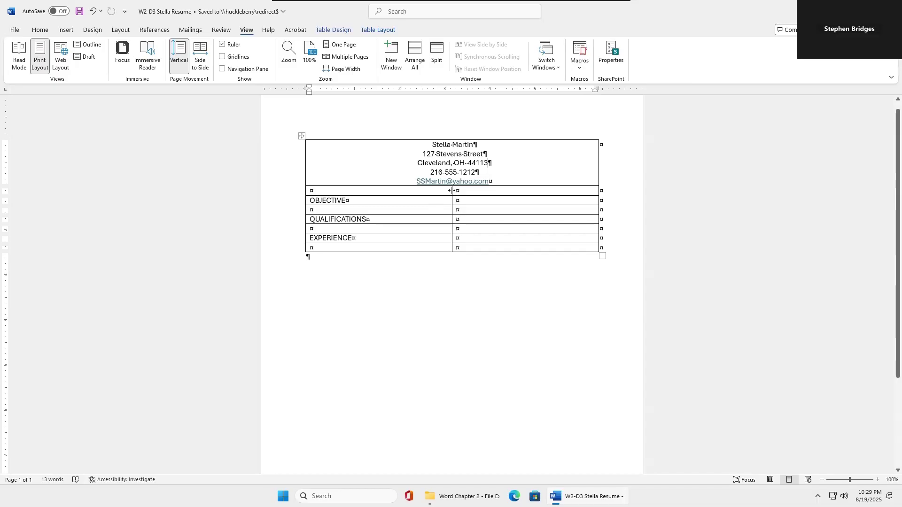
left_click_drag(452, 190, 452, 191)
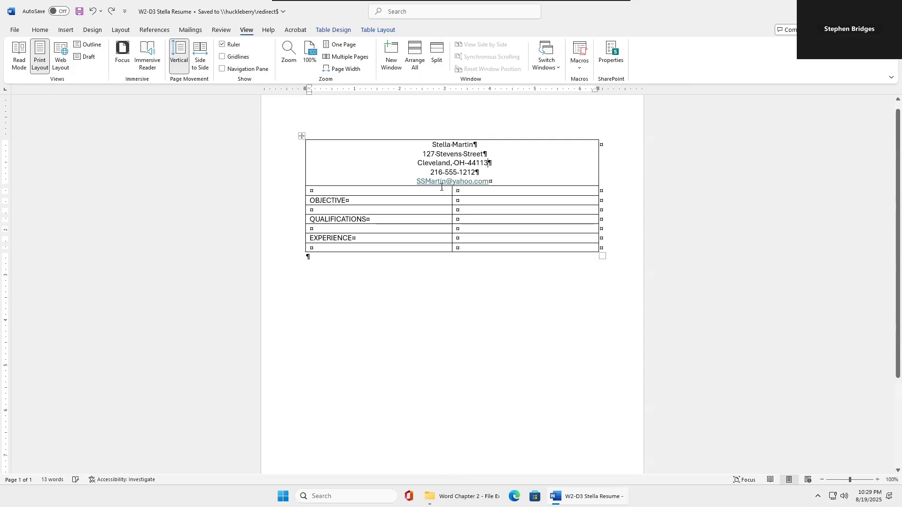
left_click(400, 191)
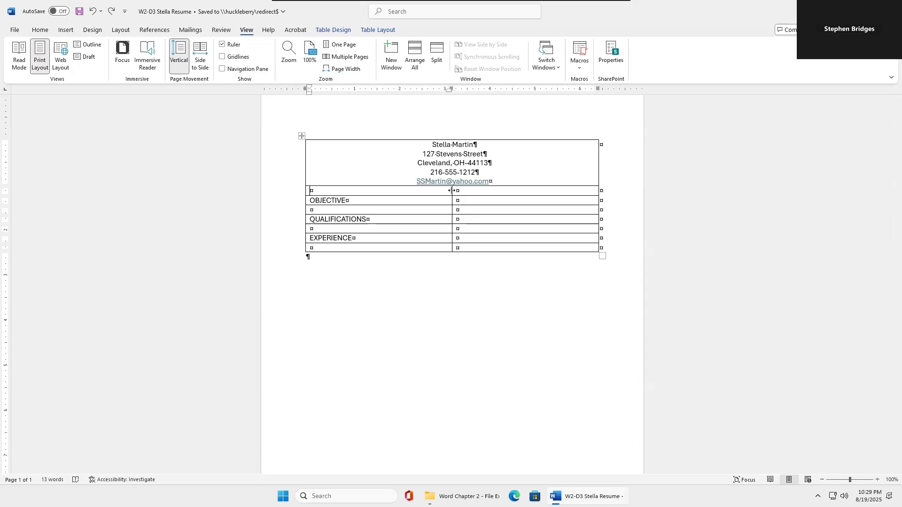
left_click_drag(452, 190, 376, 189)
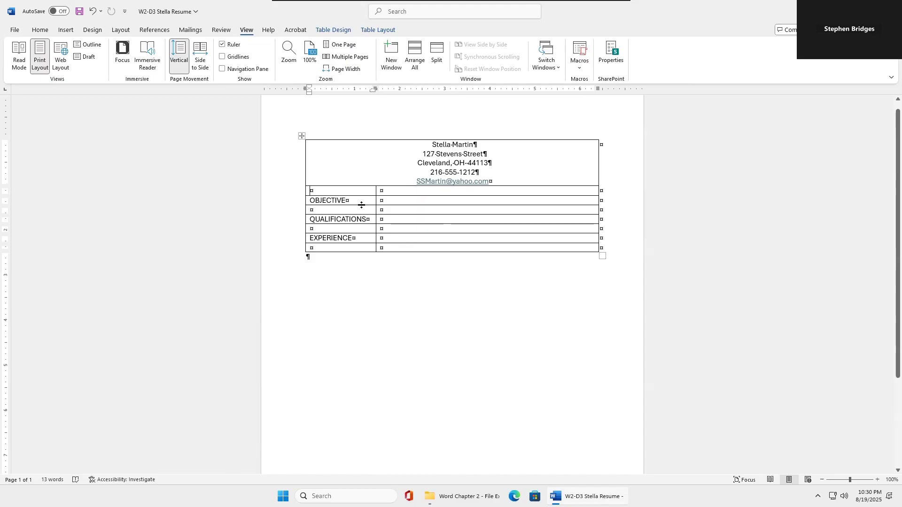
Step: Stretch the OBJECTIVE row to about 0.63 inch tall, and reset its height to exactly 0.19 inch
left_click_drag(360, 205, 357, 223)
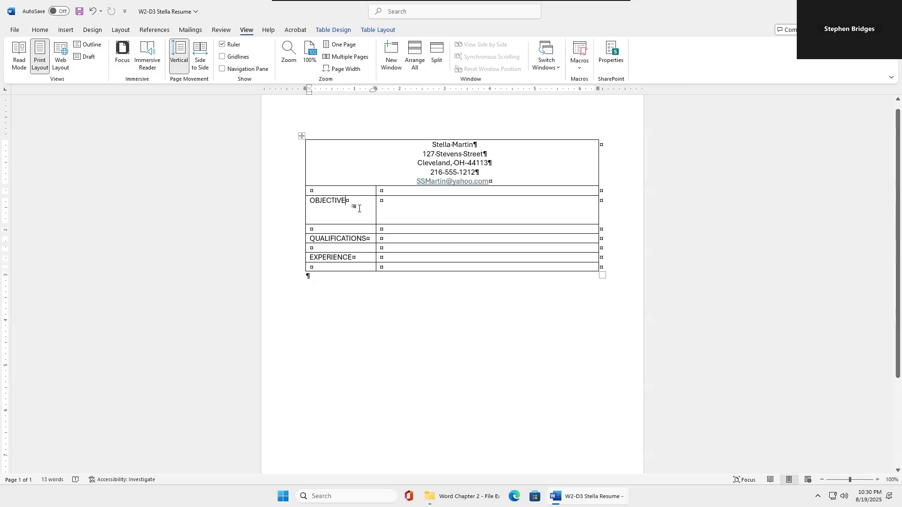
left_click(375, 31)
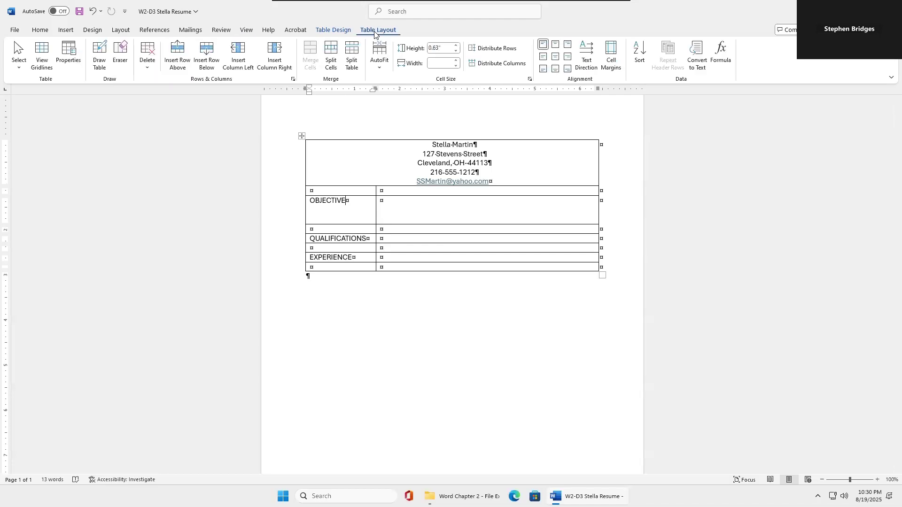
left_click(443, 48)
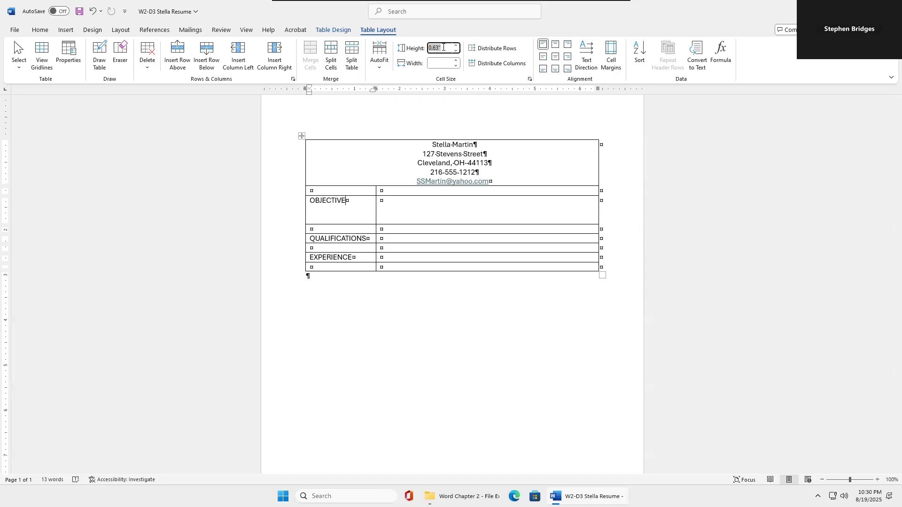
type(".19")
key("Return")
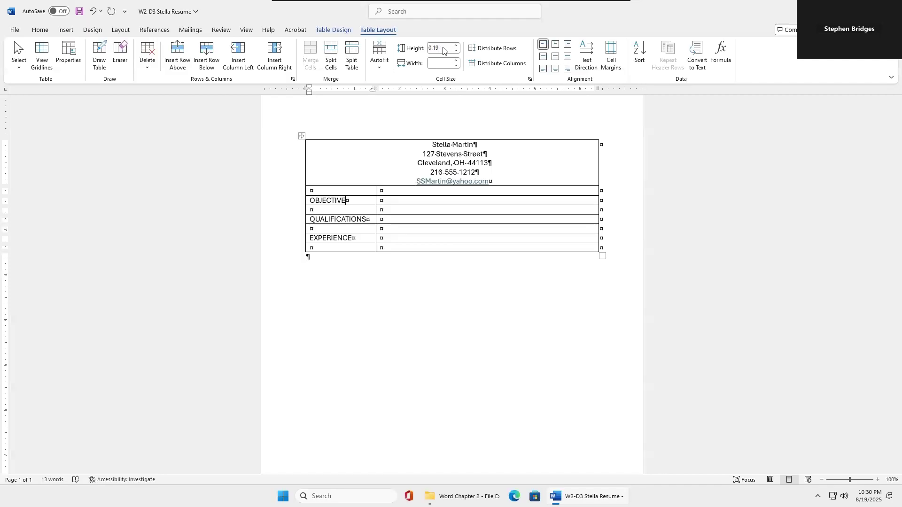
Step: Enter Retail Computer Sales in the cell beside OBJECTIVE
left_click(417, 202)
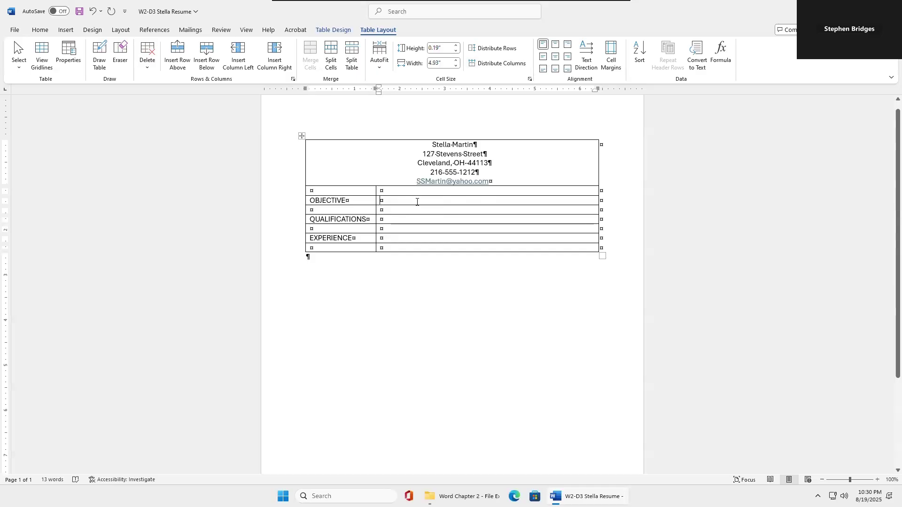
type("Retail co")
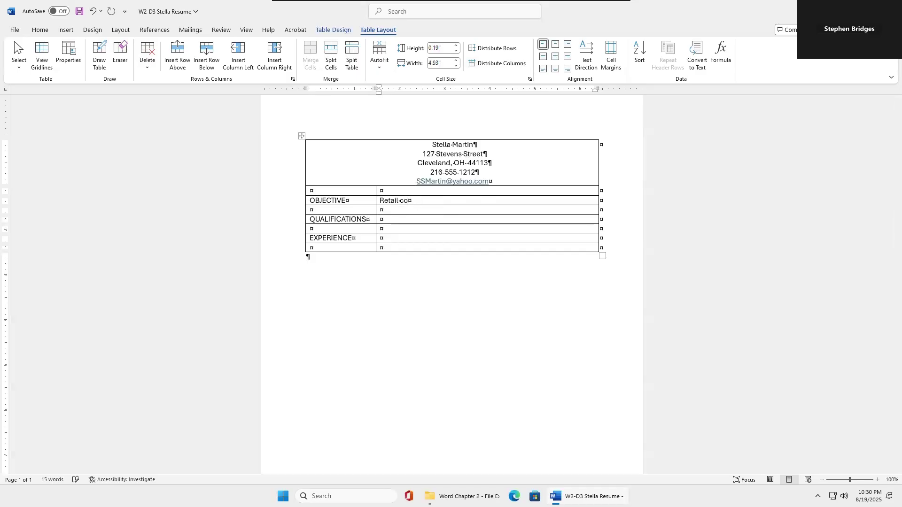
key("BackSpace")
type("Computer Sales")
Step: Start a bulleted list in the cell beside QUALIFICATIONS with Hardware/Software as the first item, and add a second bullet
left_click(391, 221)
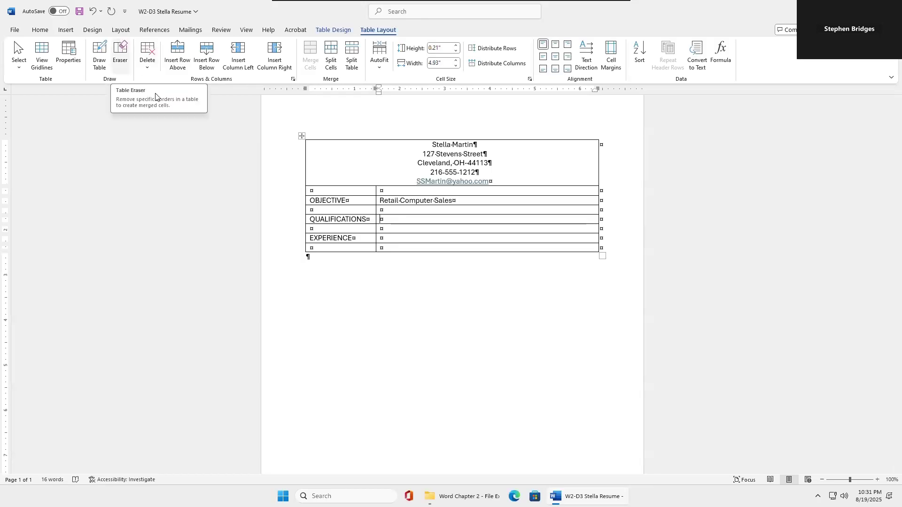
left_click(44, 30)
left_click(242, 49)
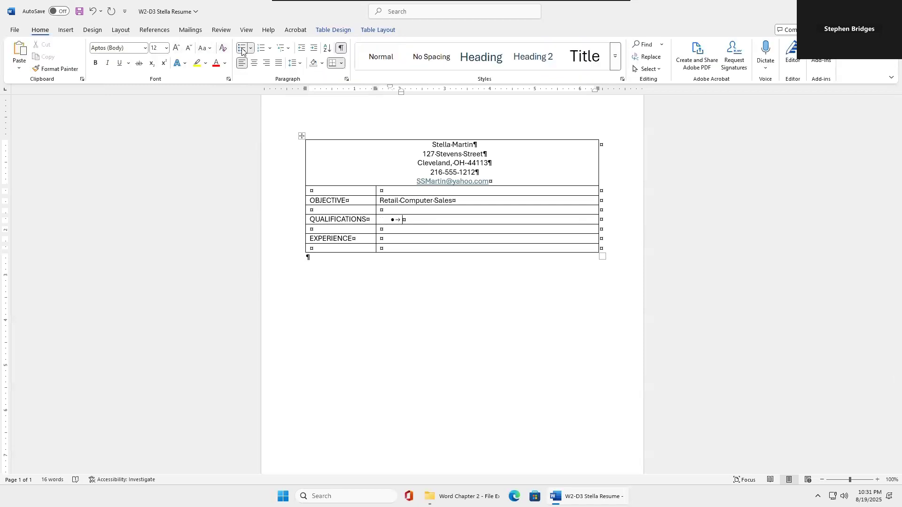
type("Hardware/Software")
key("Return")
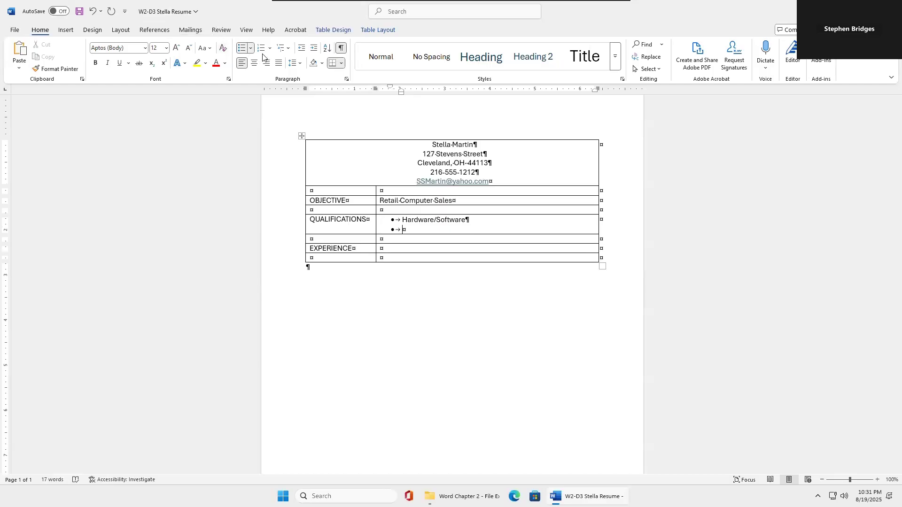
Step: Demote the empty bullet below Hardware/Software to a sub-bullet, and remove its bullet formatting
left_click(314, 49)
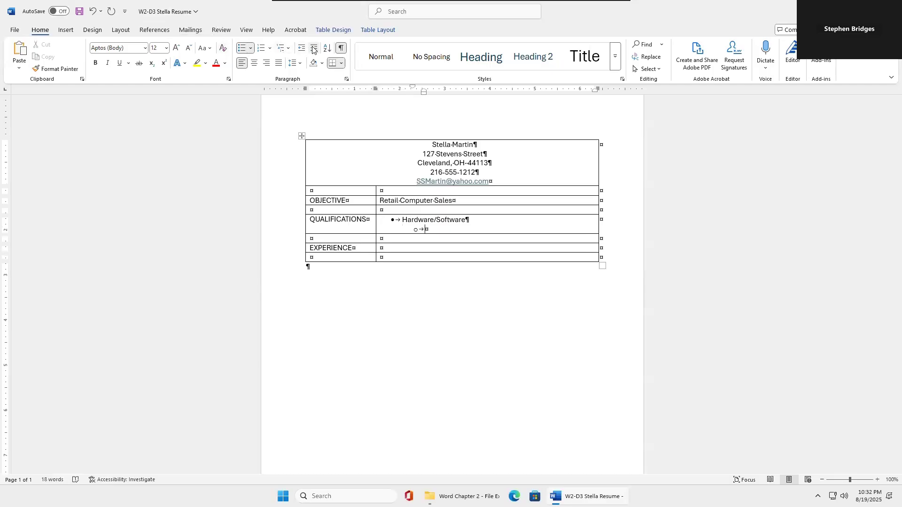
key("shift+Tab")
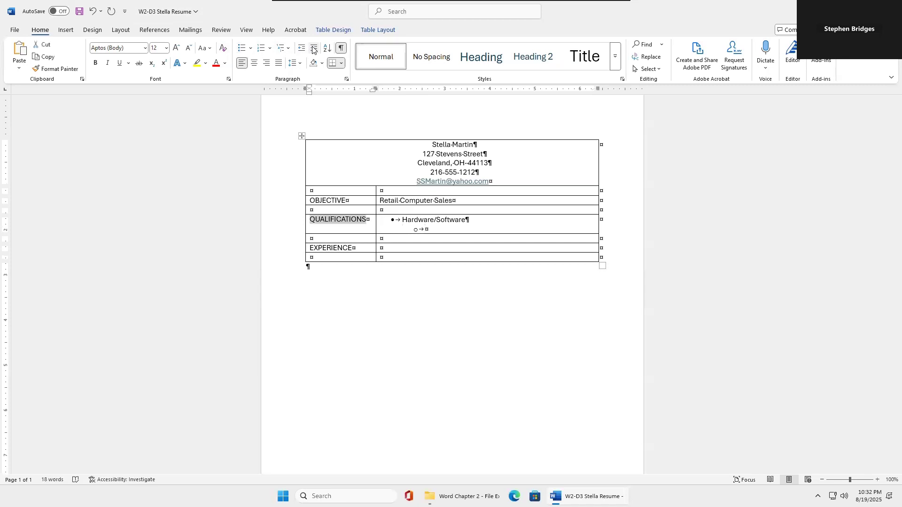
left_click(428, 228)
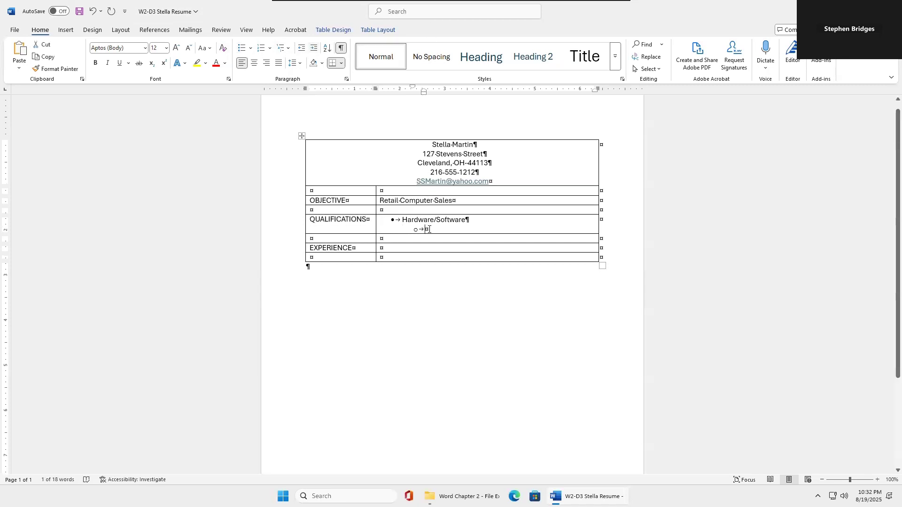
key("BackSpace")
key("BackSpace")
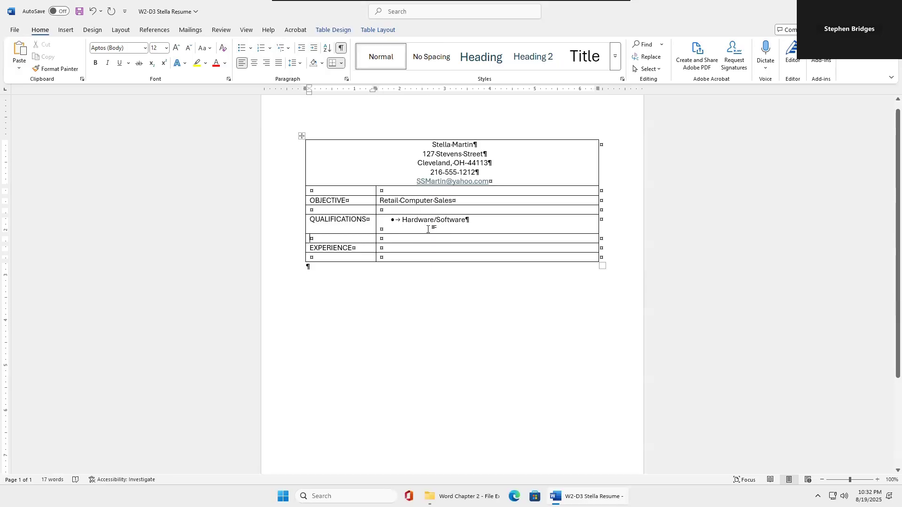
left_click(473, 219)
key("Return")
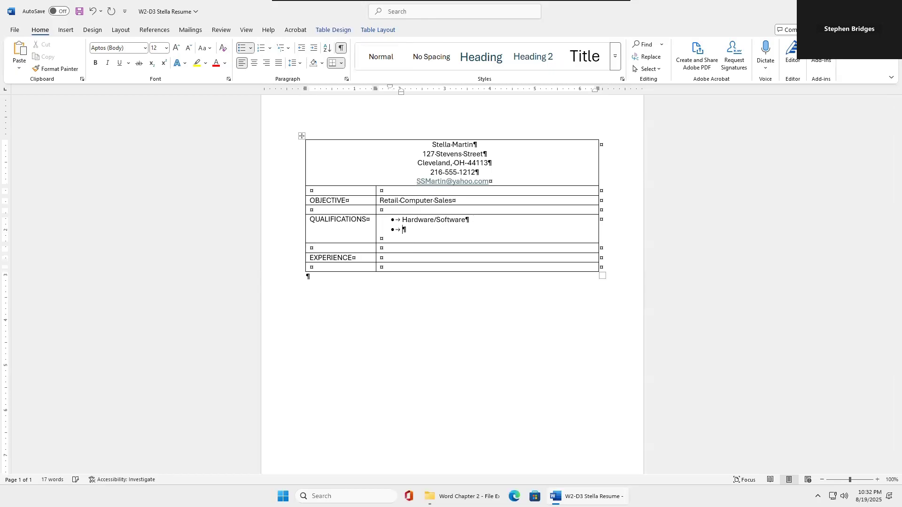
key("Delete")
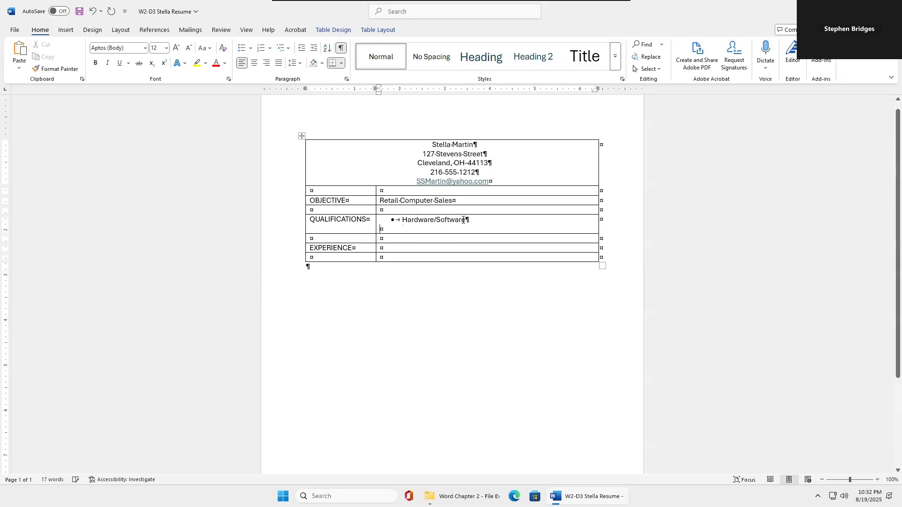
Step: Add a new bullet below Hardware/Software in the QUALIFICATIONS cell and demote it to a sub-bullet
left_click(474, 218)
key("Return")
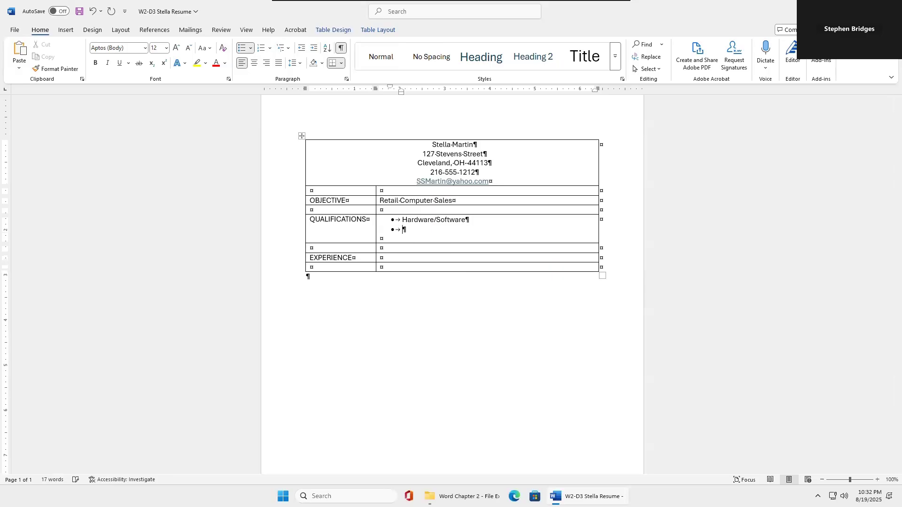
left_click(314, 48)
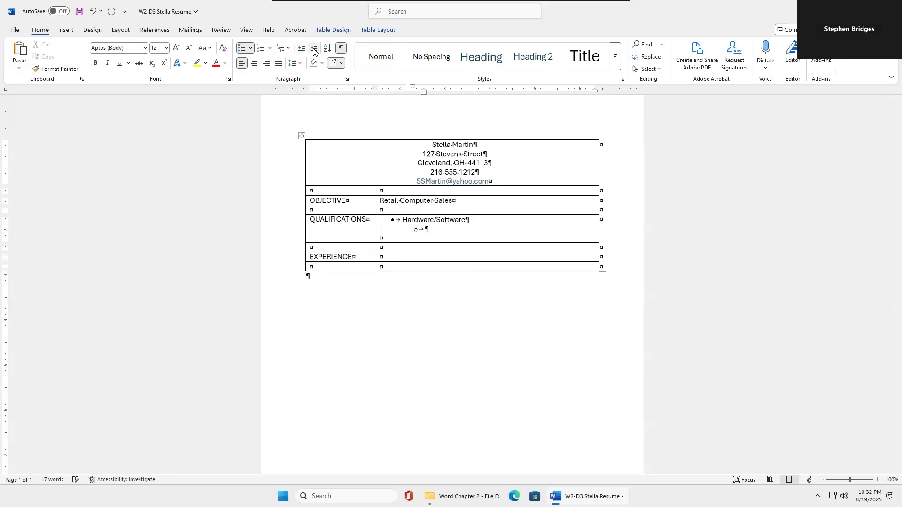
Step: Insert a few blank lines below the table and start a trial bulleted list on the last one
left_click(360, 319)
key("Return")
key("Return")
key("Return")
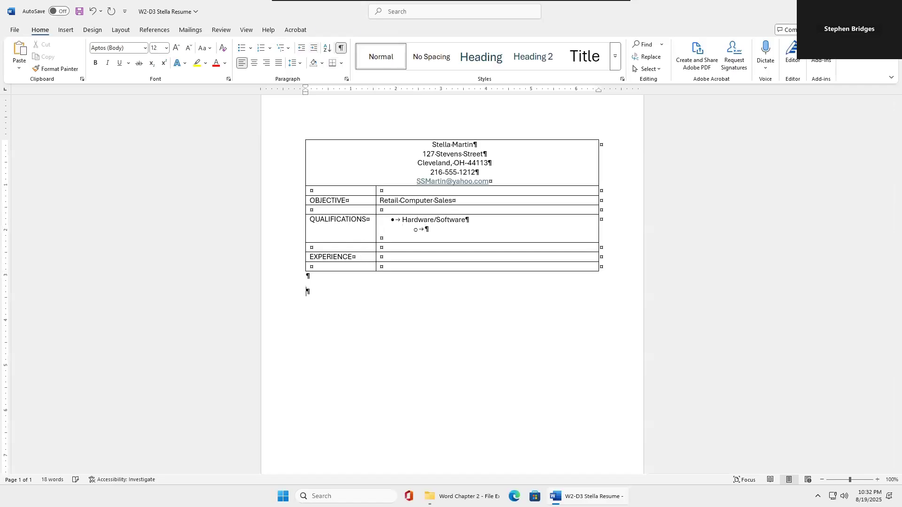
left_click(242, 48)
key("ctrl+z")
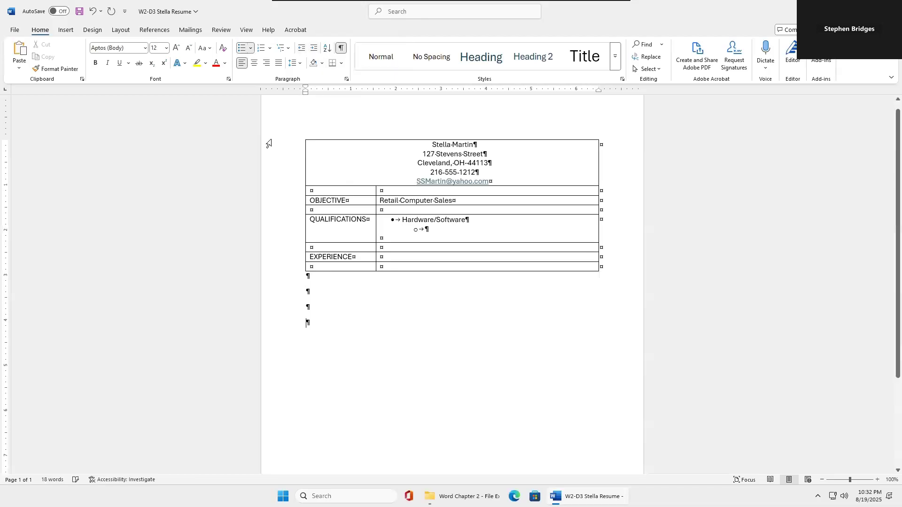
left_click(241, 48)
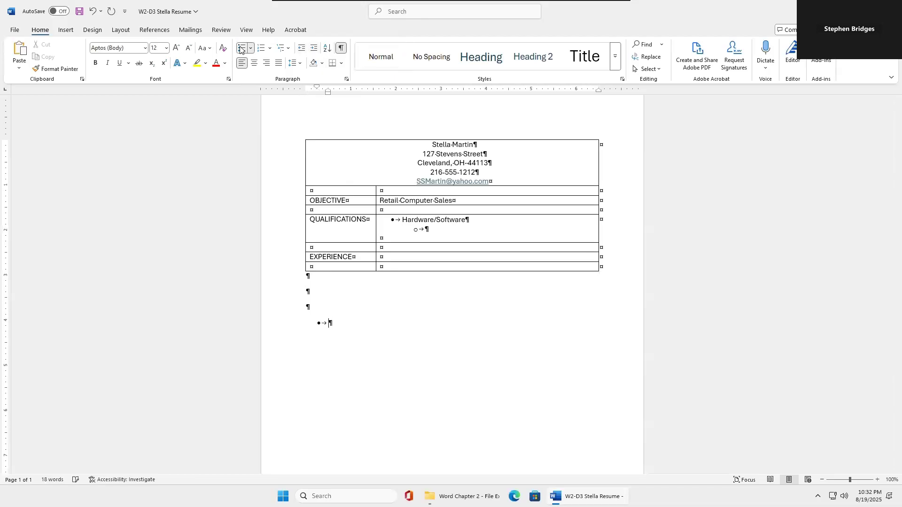
Step: Enter Gg as the first trial bullet, and demote and promote the bullet after it
type("Gg")
key("Return")
key("Tab")
key("shift+Tab")
Step: Delete the trial bullets and the extra blank lines below the table
left_click_drag(348, 342, 301, 317)
key("BackSpace")
key("BackSpace")
key("BackSpace")
key("BackSpace")
key("BackSpace")
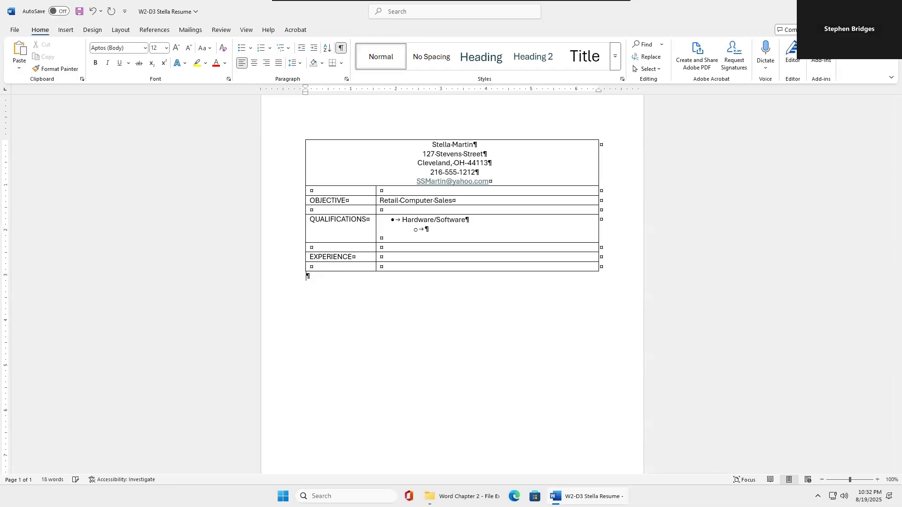
Step: Continue the sub-bullets under Hardware/Software, and promote the empty bullet after them to the main level
left_click(425, 229)
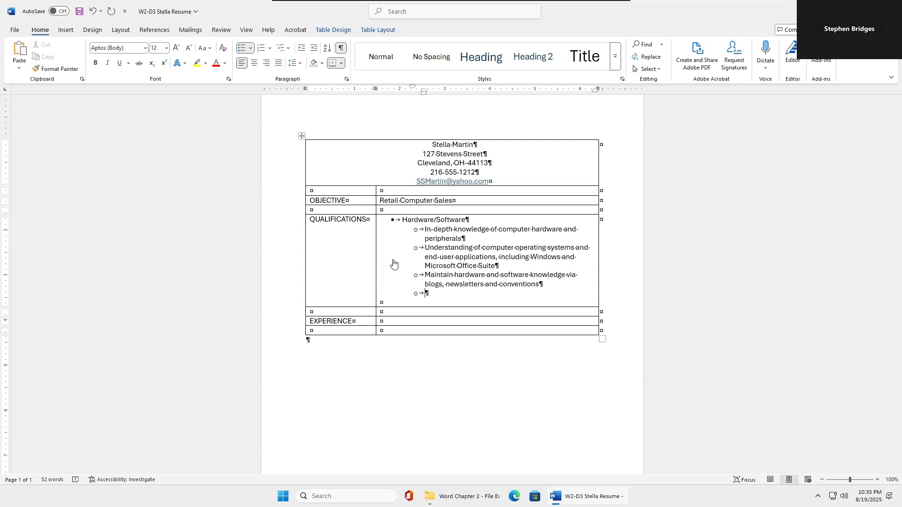
left_click(303, 49)
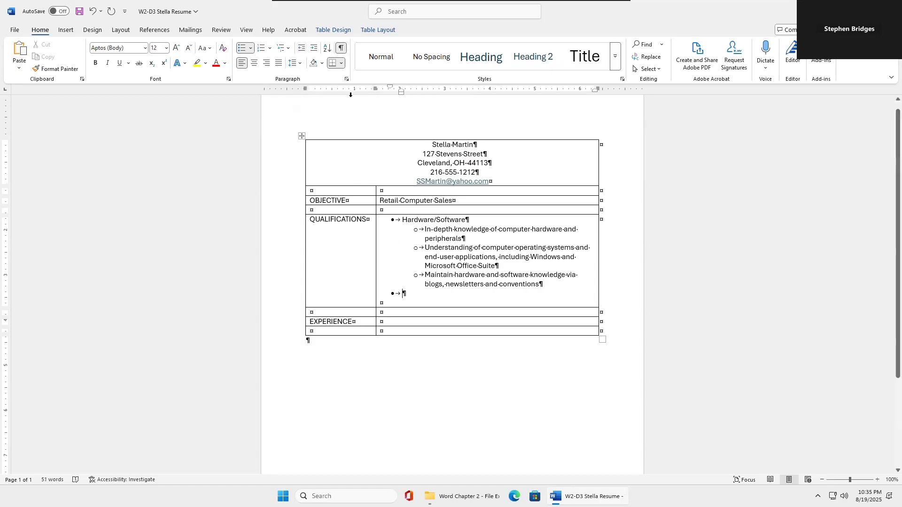
left_click(314, 47)
left_click(302, 49)
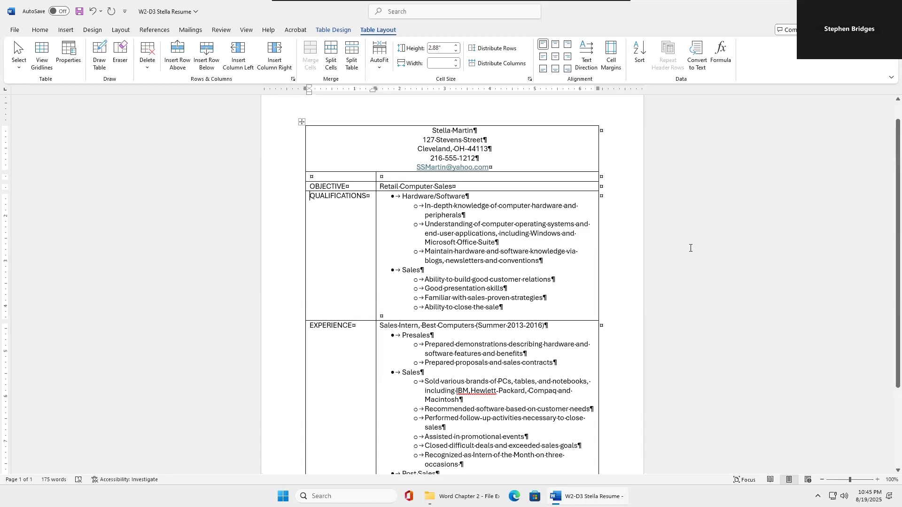
Step: Review the whole resume table, from the contact block down to the Education row
scroll(691, 248, "down", 3)
scroll(691, 248, "up", 2)
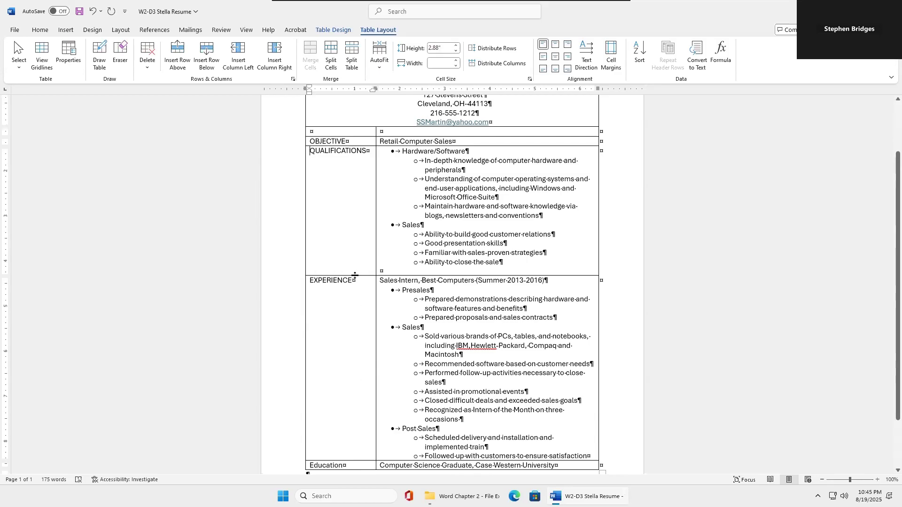
scroll(356, 276, "down", 3)
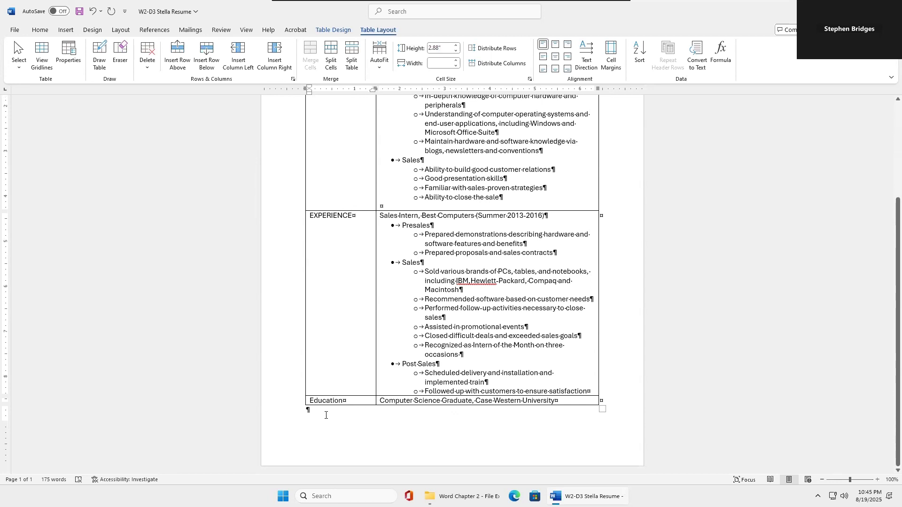
scroll(325, 409, "up", 6)
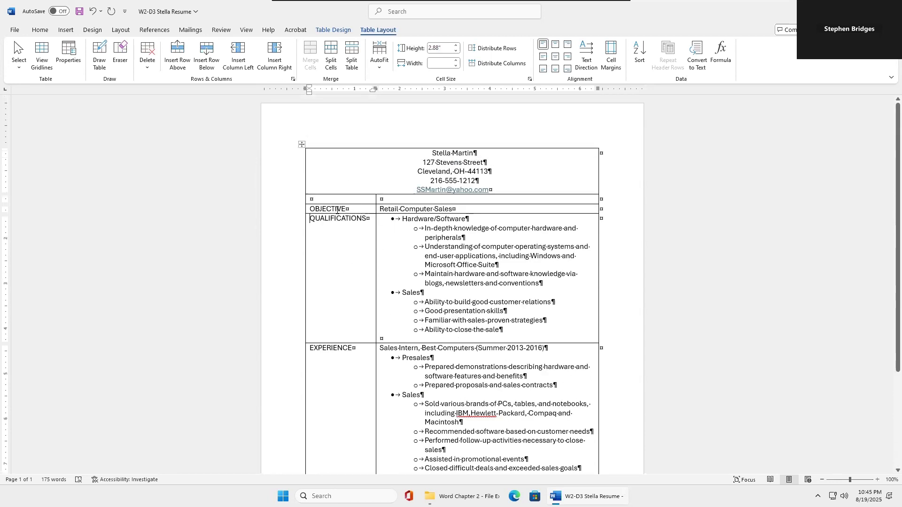
left_click(340, 199)
scroll(344, 200, "down", 6)
scroll(418, 310, "up", 6)
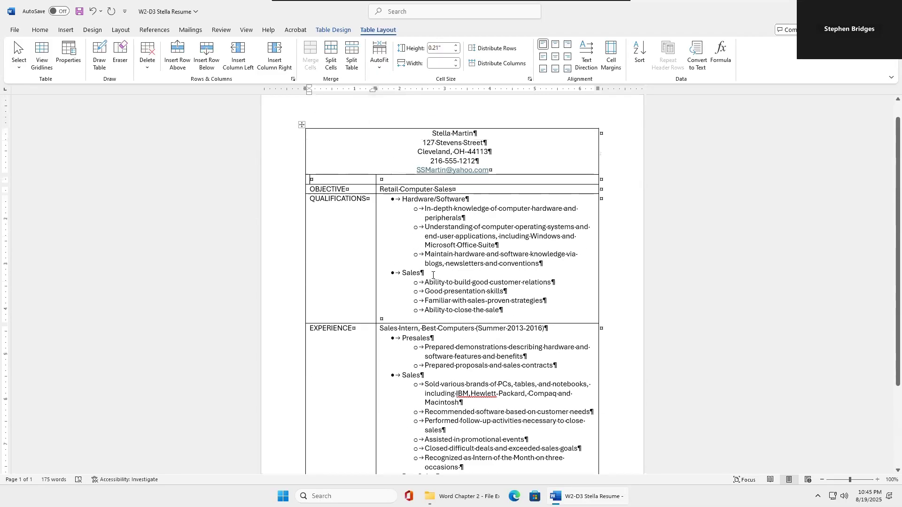
scroll(433, 276, "down", 4)
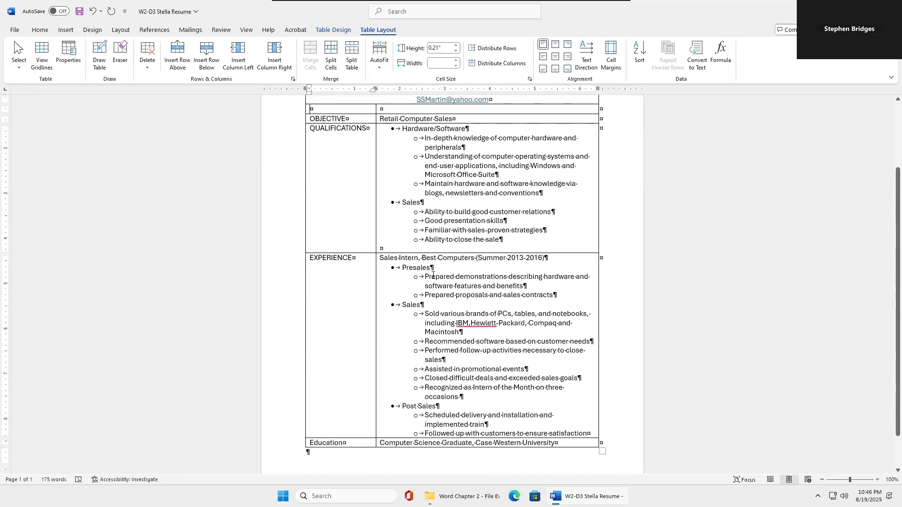
scroll(433, 276, "up", 4)
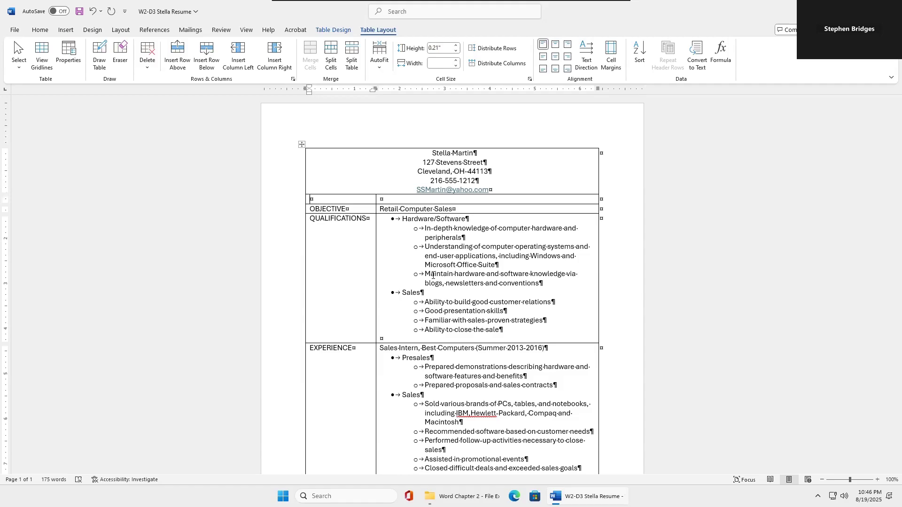
Step: Check the resume's page layout in the print preview and return to the document
left_click(15, 30)
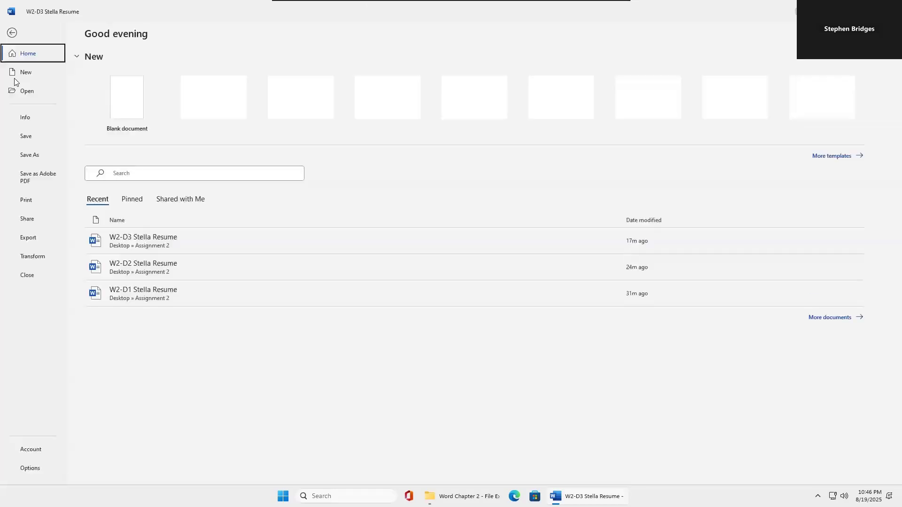
left_click(35, 194)
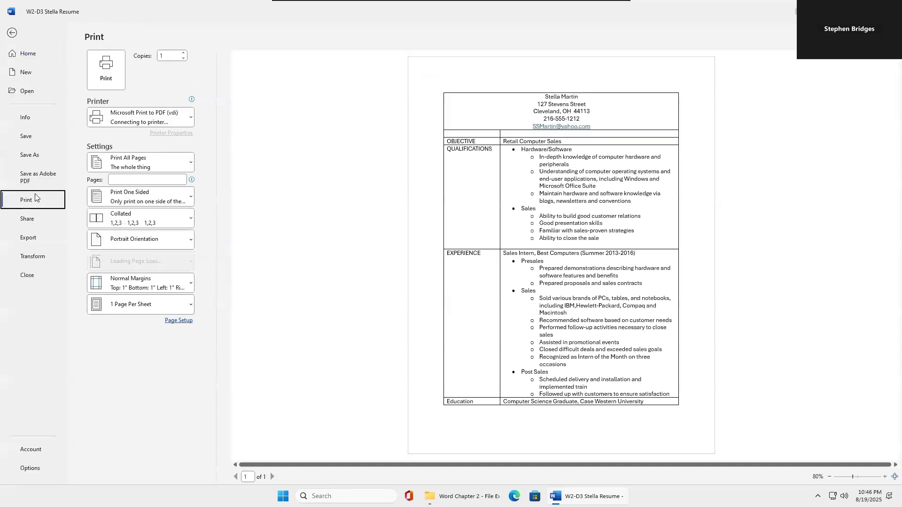
left_click(11, 33)
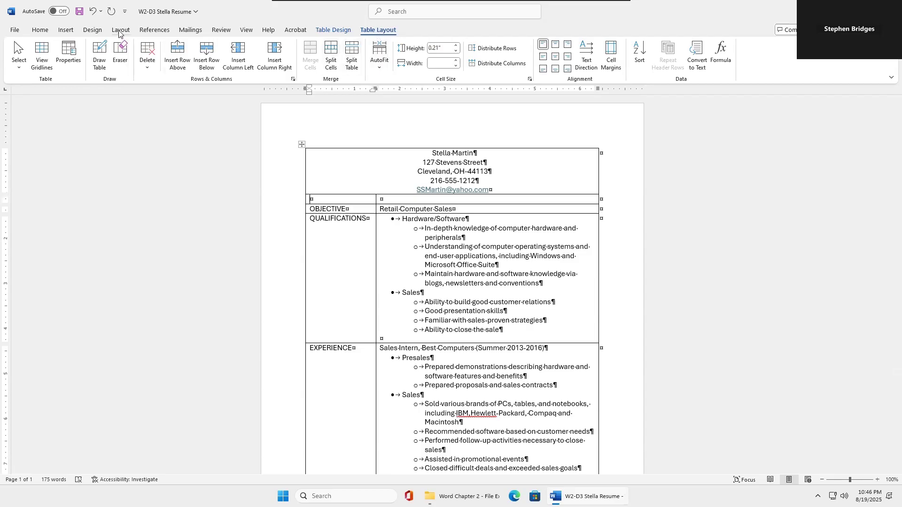
left_click(233, 186)
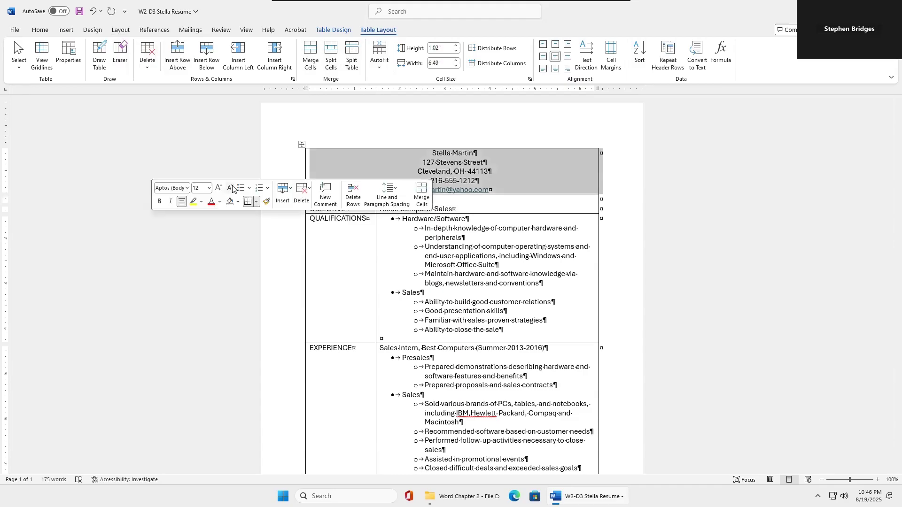
left_click(345, 260)
left_click(297, 240)
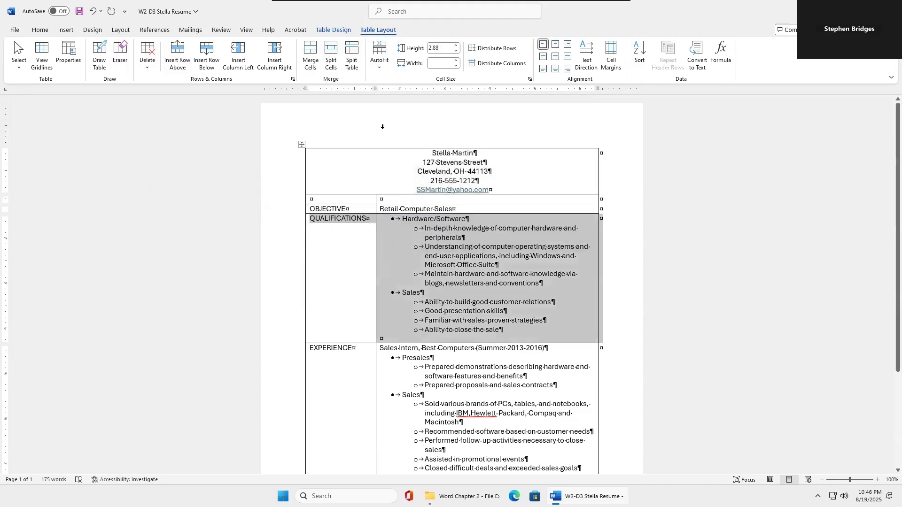
key("ctrl+a")
scroll(403, 234, "down", 4)
left_click(462, 434)
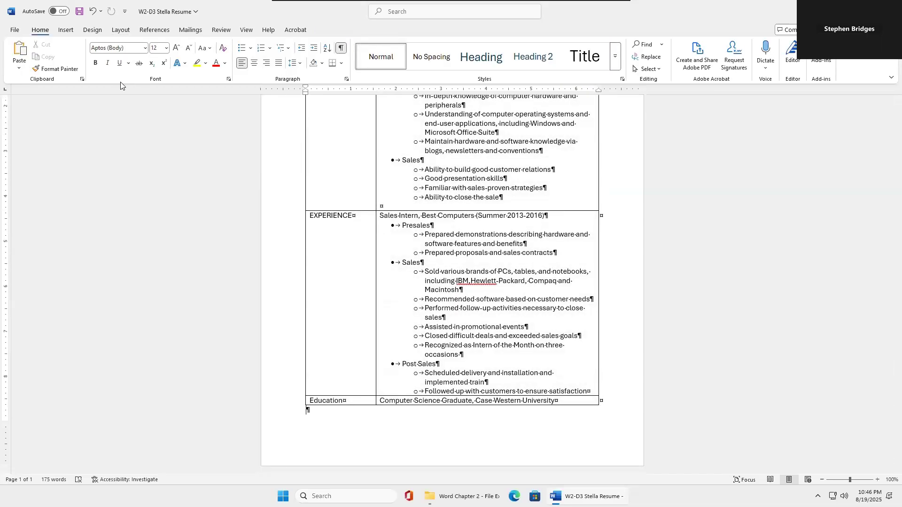
scroll(403, 161, "up", 4)
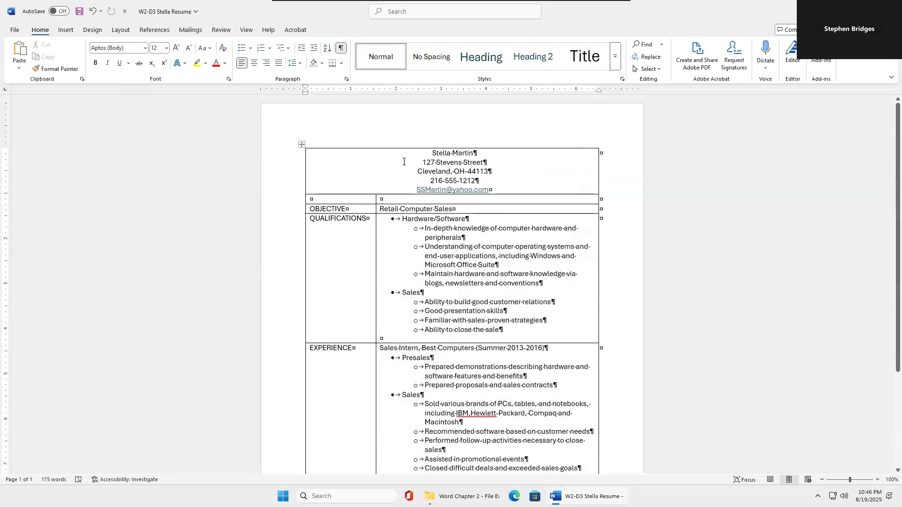
Step: Change the page's vertical alignment for the whole document in the page setup
left_click(125, 32)
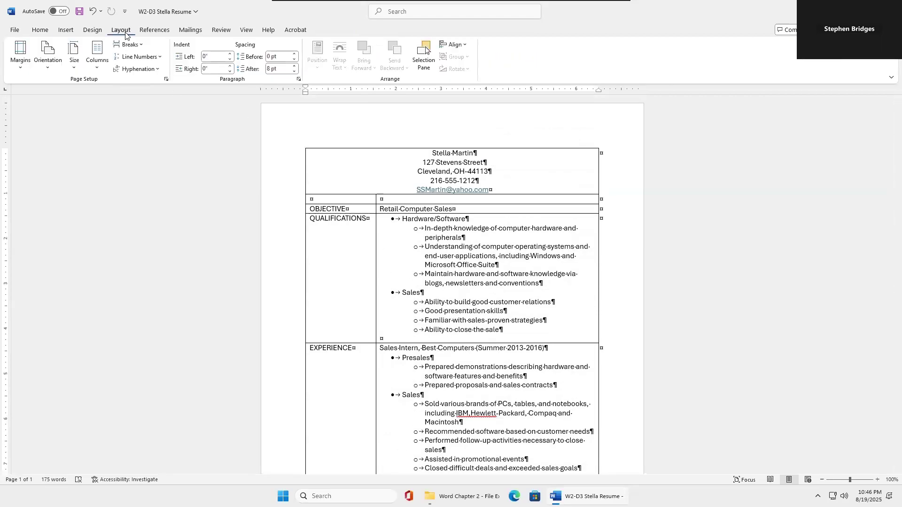
left_click(167, 80)
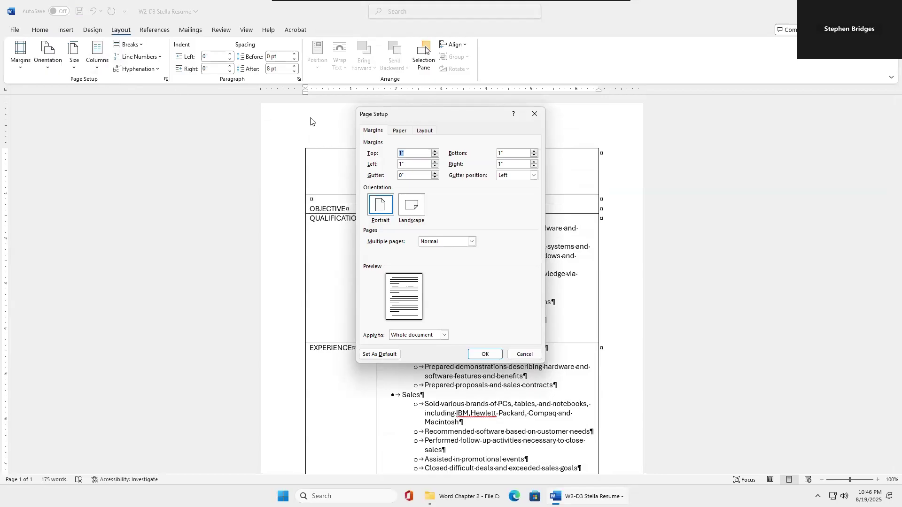
left_click(429, 132)
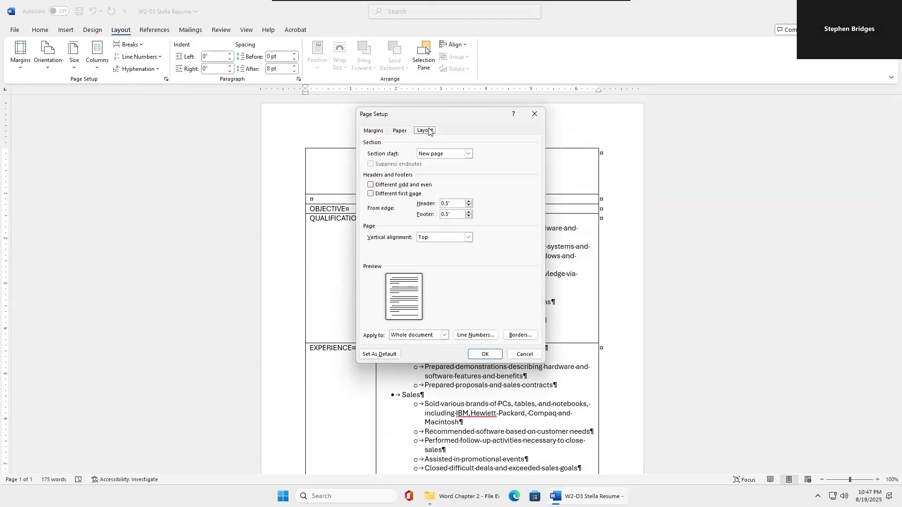
left_click(467, 238)
left_click(428, 252)
left_click(485, 355)
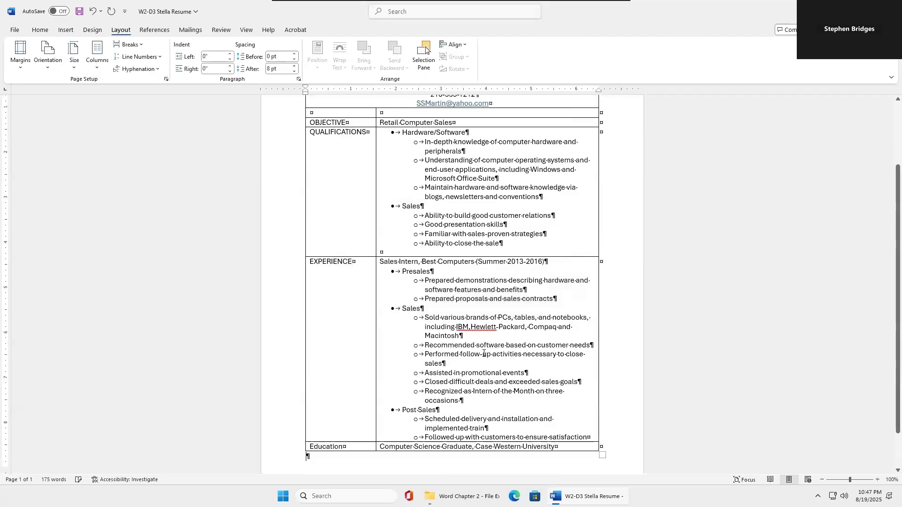
Step: Look over the full resume page to check its placement with the new vertical alignment
scroll(180, 312, "up", 2)
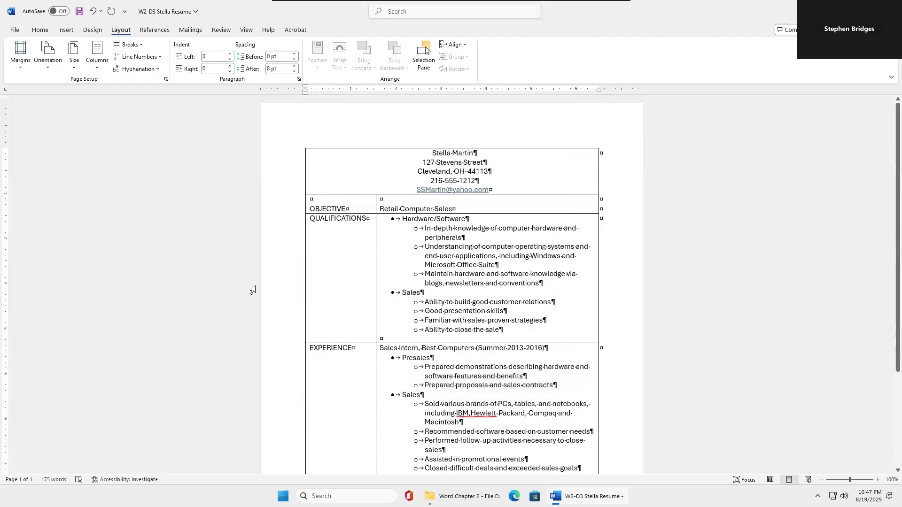
scroll(253, 290, "down", 3)
scroll(252, 289, "up", 3)
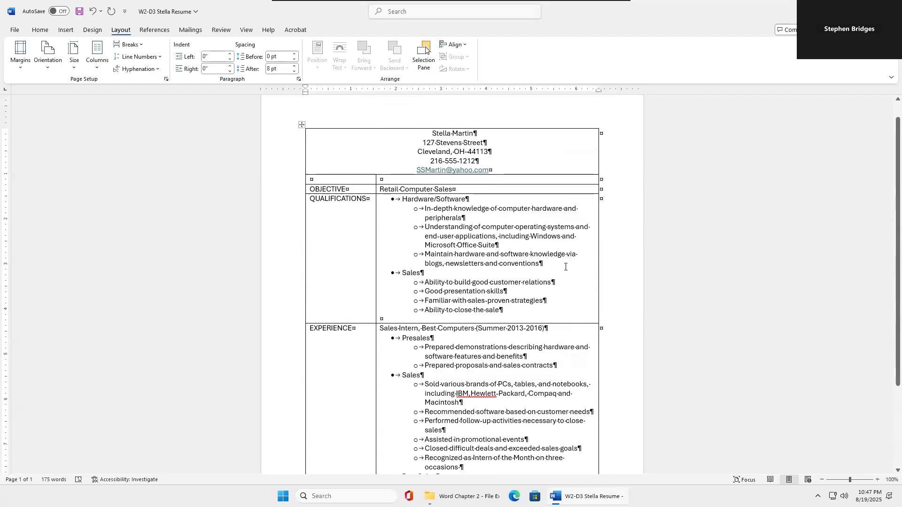
scroll(566, 266, "down", 3)
scroll(565, 267, "up", 3)
left_click(14, 34)
left_click(13, 37)
Step: Hide the formatting marks and save the resume
left_click(42, 30)
left_click(341, 48)
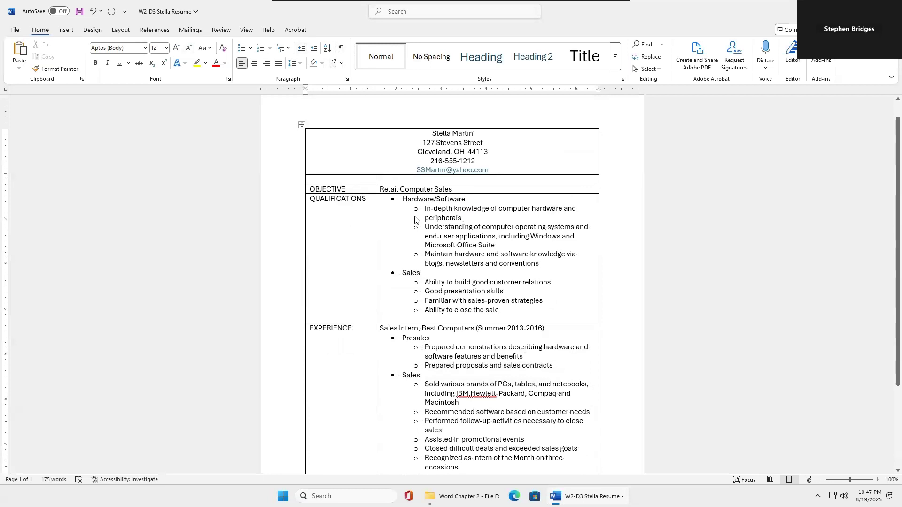
left_click(80, 11)
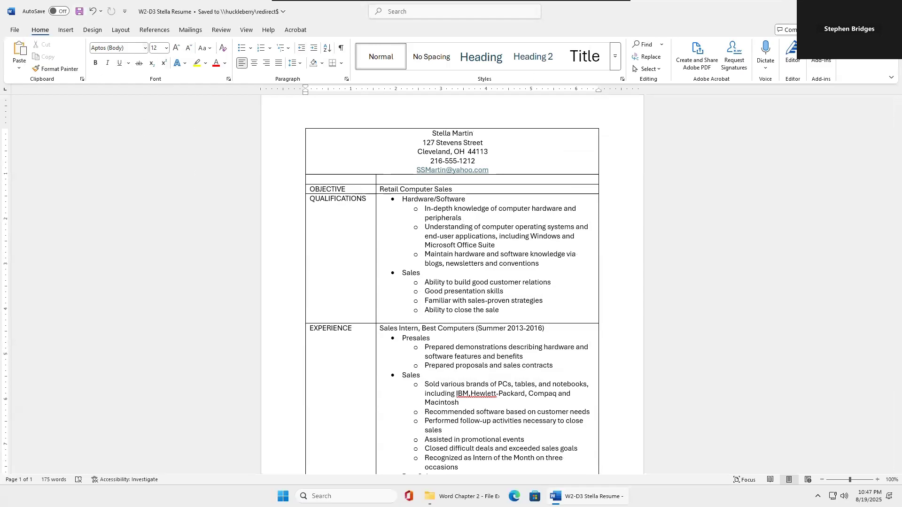
Step: Close the resume and open W2-D4-JobContacts from the Word Chapter 2 folder, accepting the system theme setting
left_click(889, 10)
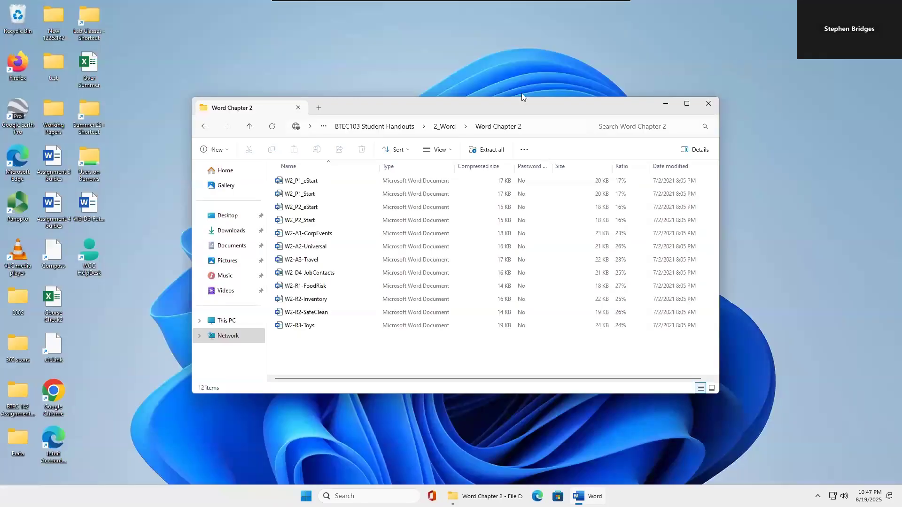
double_click(314, 274)
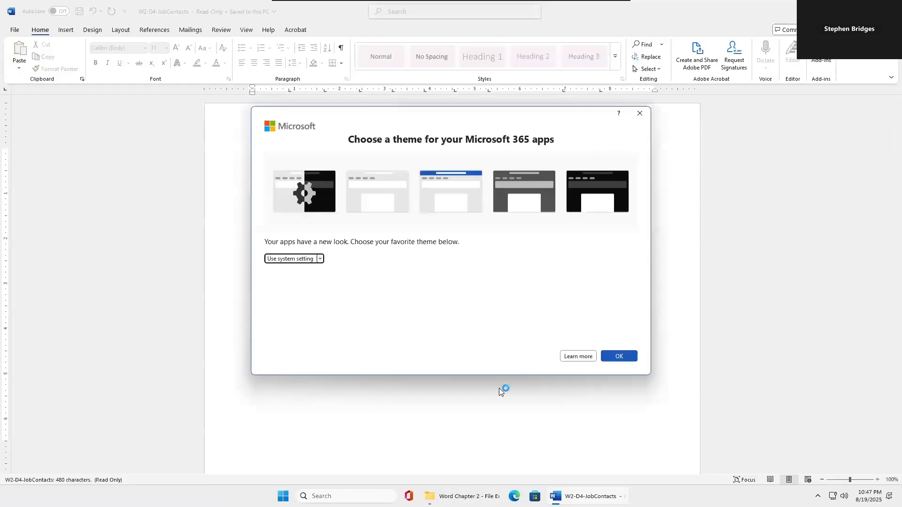
left_click(614, 358)
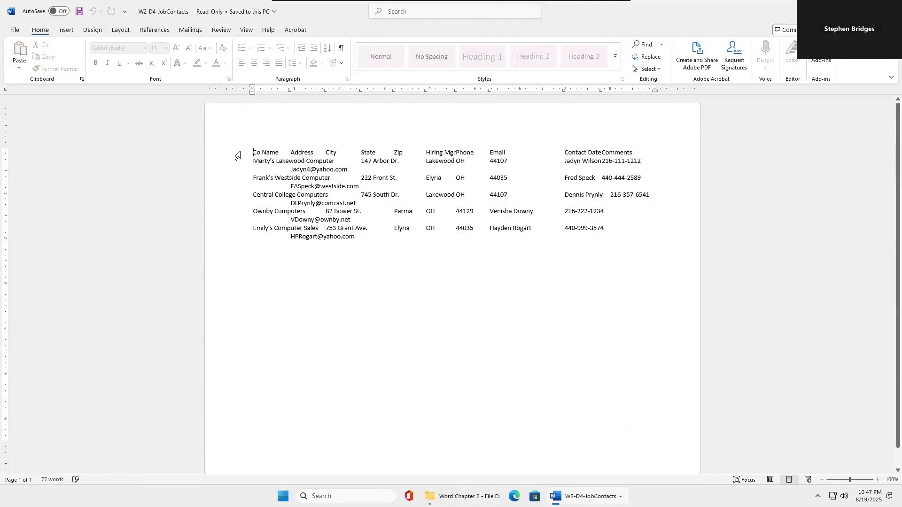
Step: Save a copy of the document as W2-D4-JobContactsRevised in the Assignment 2 folder on the Desktop
left_click(14, 29)
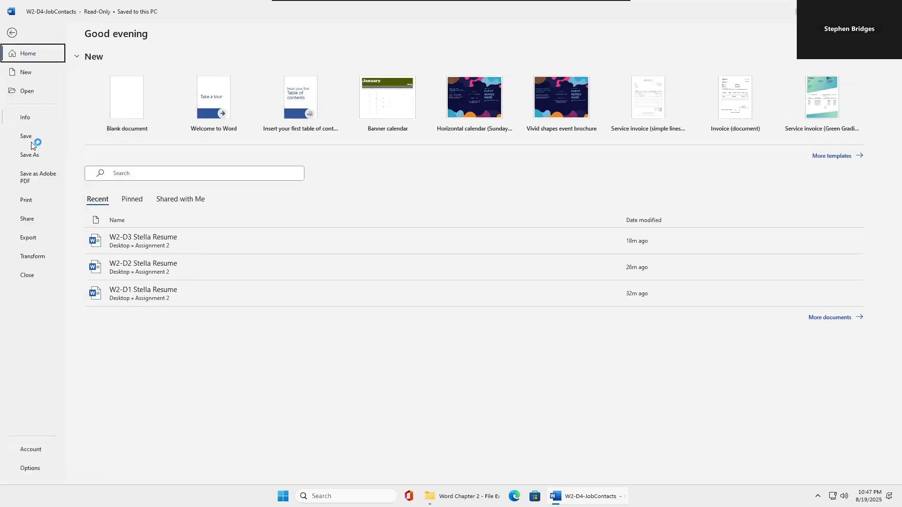
left_click(30, 154)
left_click(124, 99)
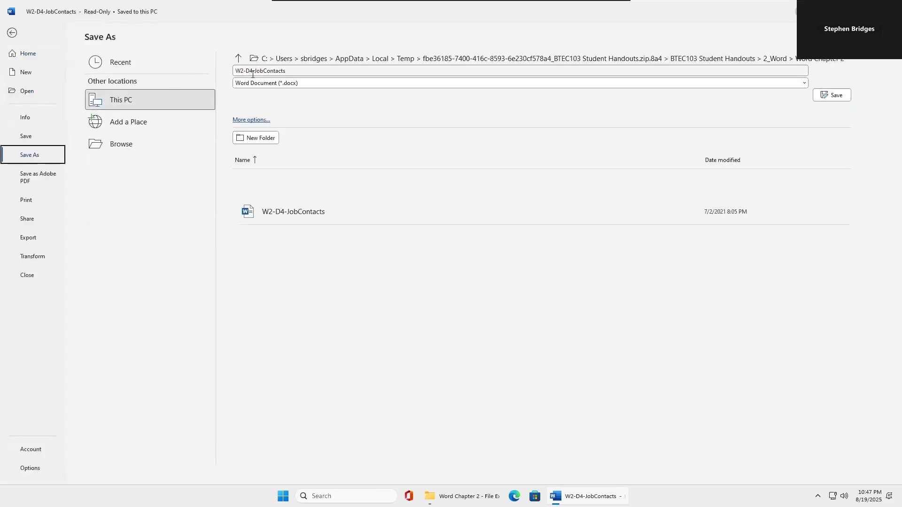
left_click(134, 143)
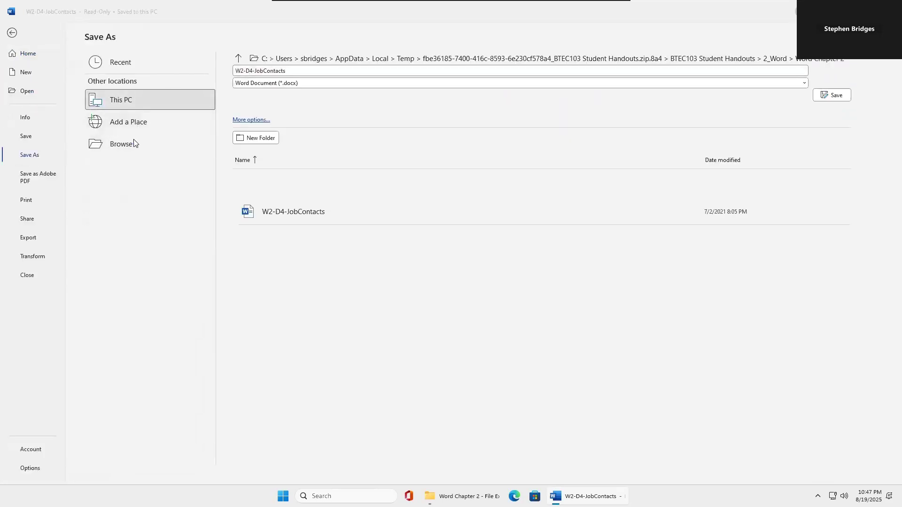
left_click(39, 111)
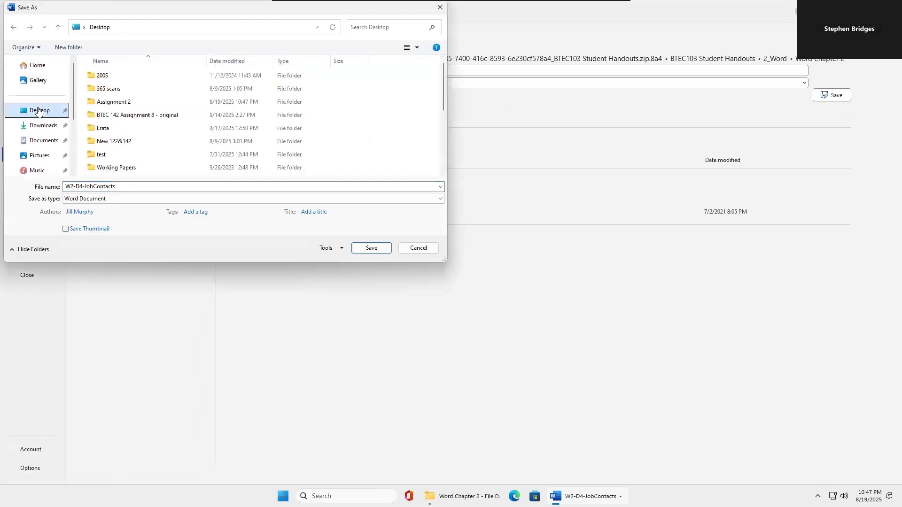
double_click(124, 102)
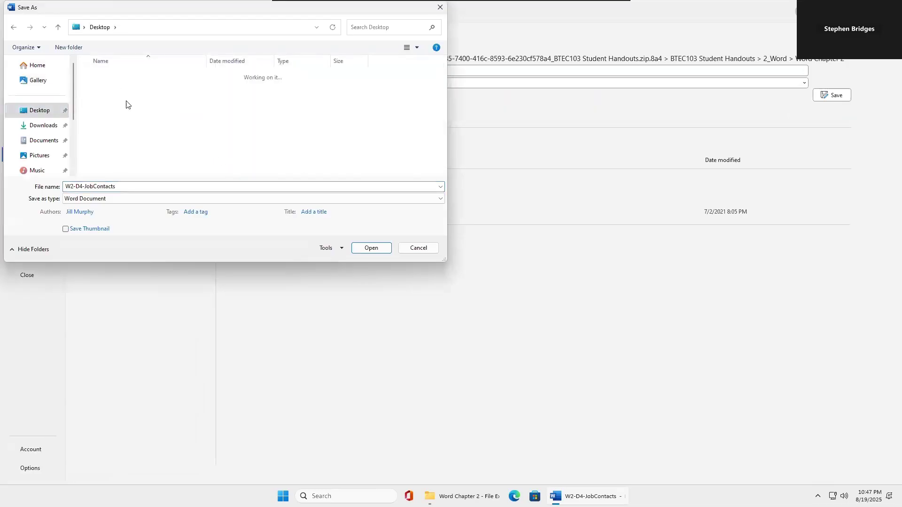
left_click(121, 187)
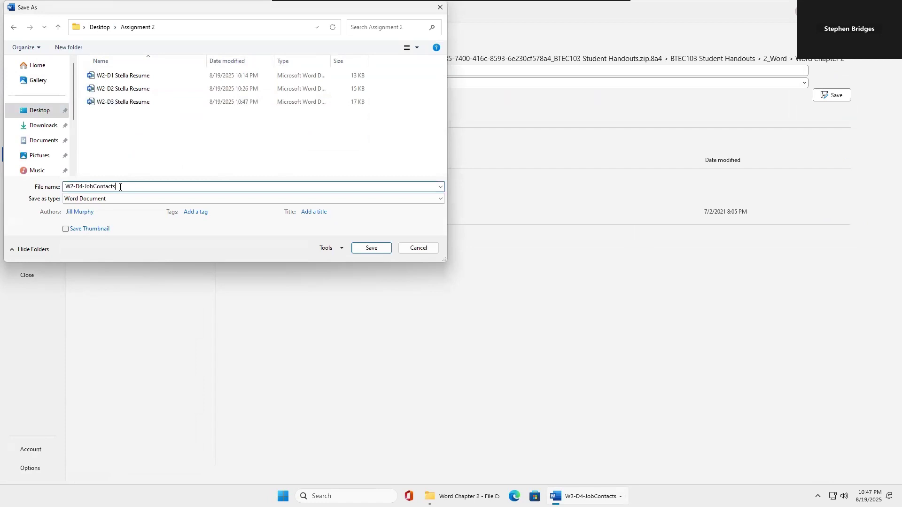
type("Revised")
left_click(374, 249)
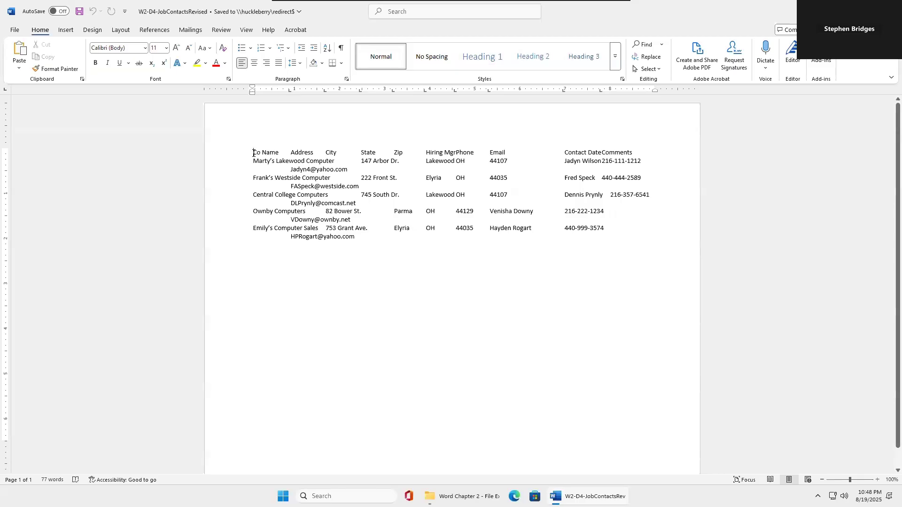
Step: Convert all the job contacts text to a table with 10 columns, fixed auto column width and text separated at tabs
key("ctrl+a")
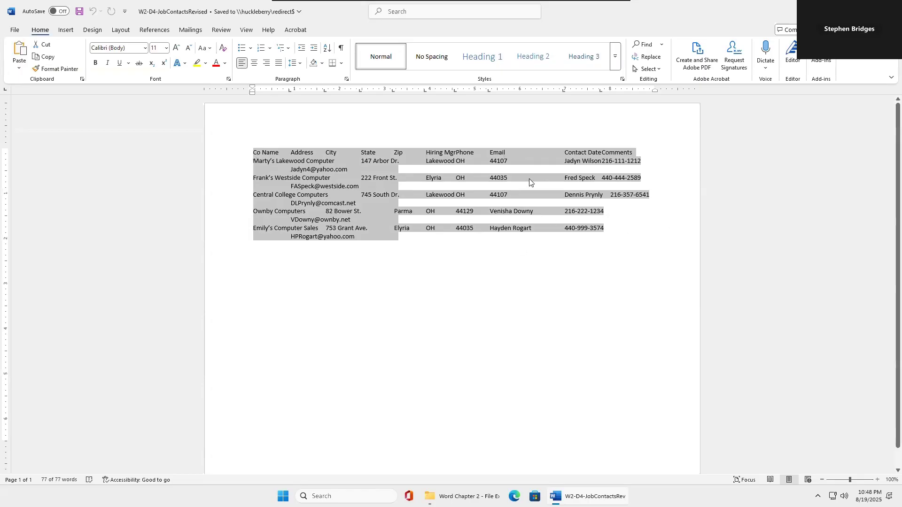
left_click(67, 30)
left_click(89, 66)
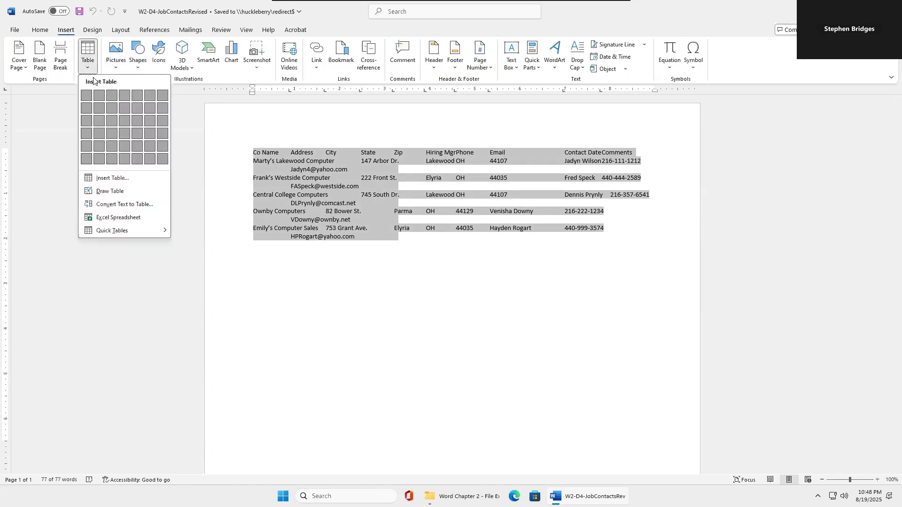
left_click(125, 205)
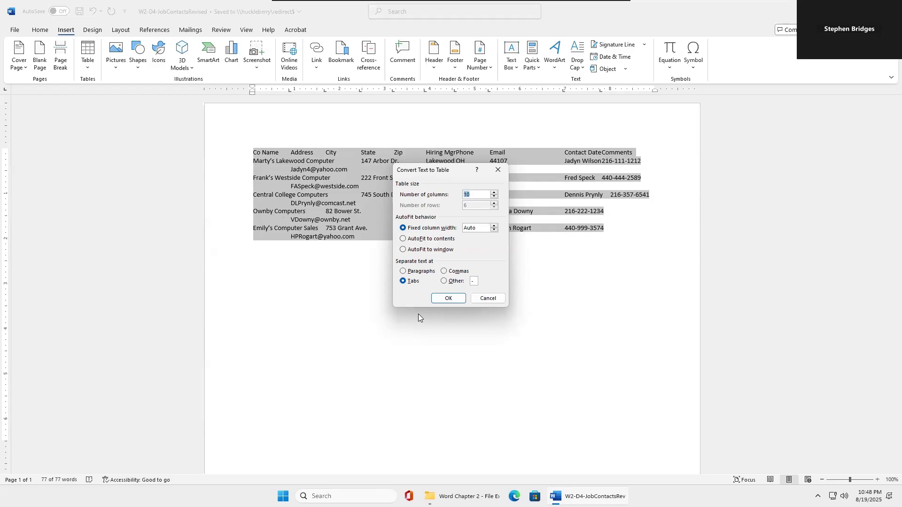
left_click(446, 298)
left_click(442, 299)
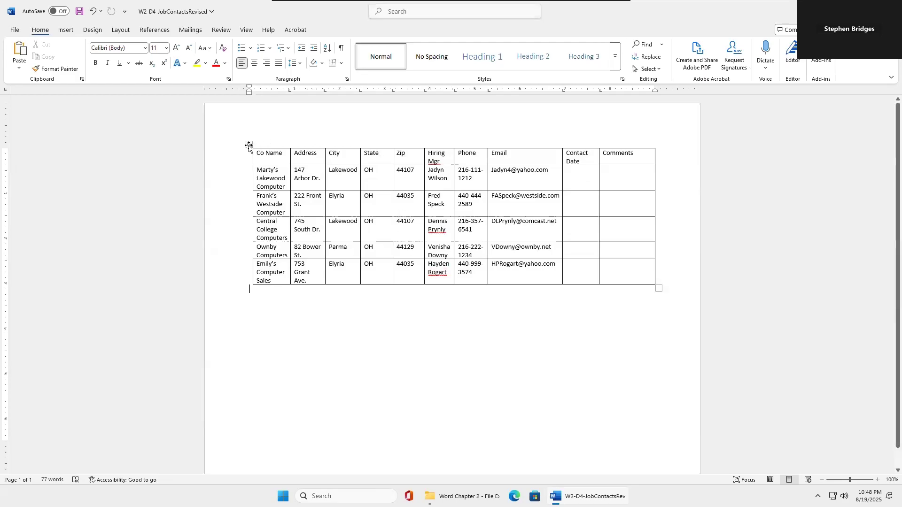
Step: Remove all borders from the entire job contacts table
left_click(249, 146)
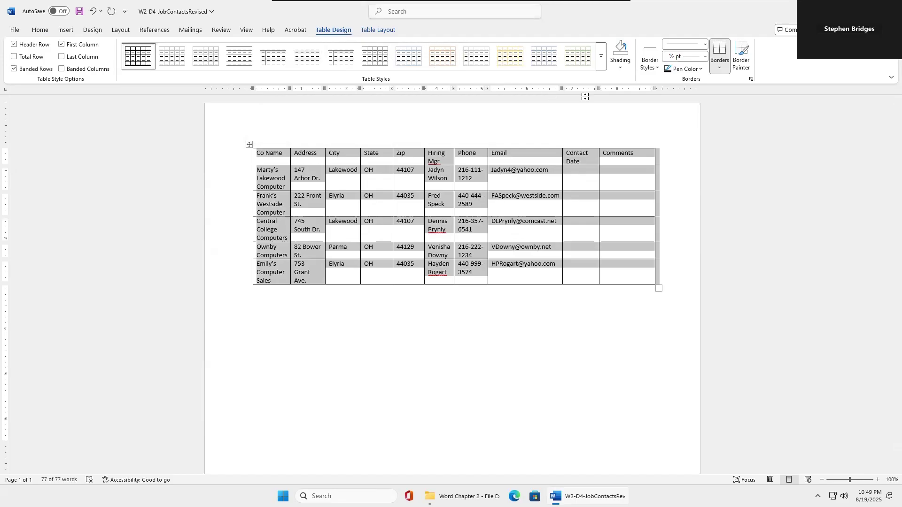
left_click(719, 68)
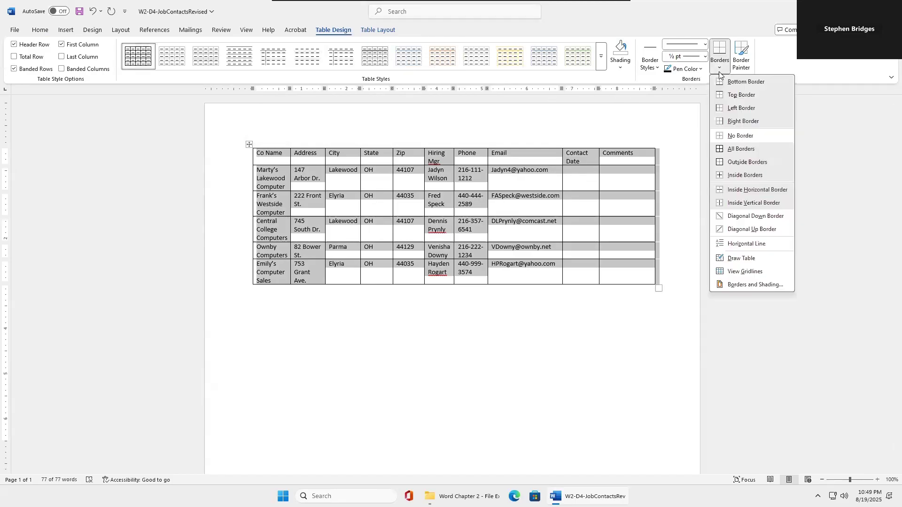
left_click(731, 136)
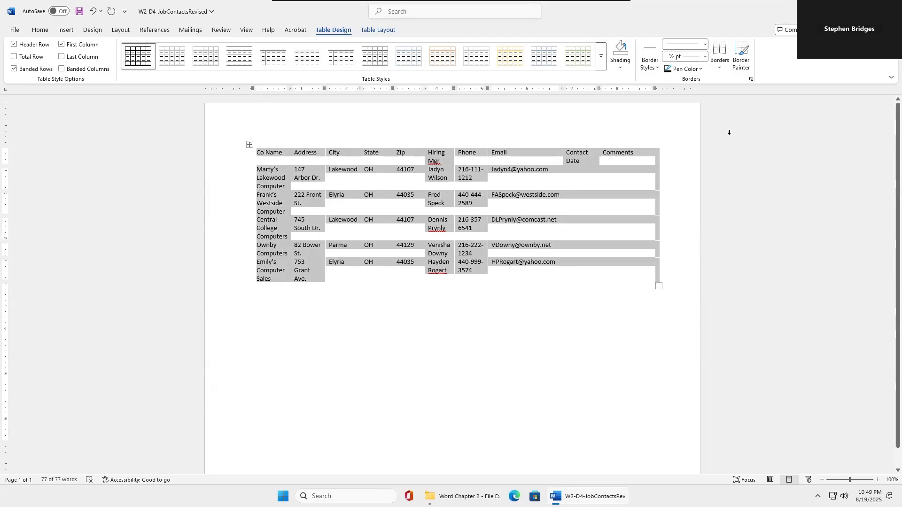
left_click(690, 169)
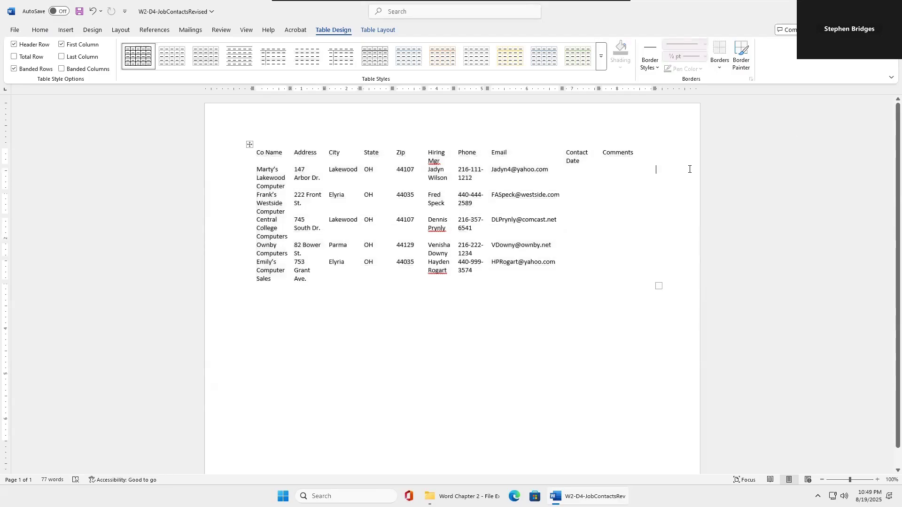
key("ctrl+a")
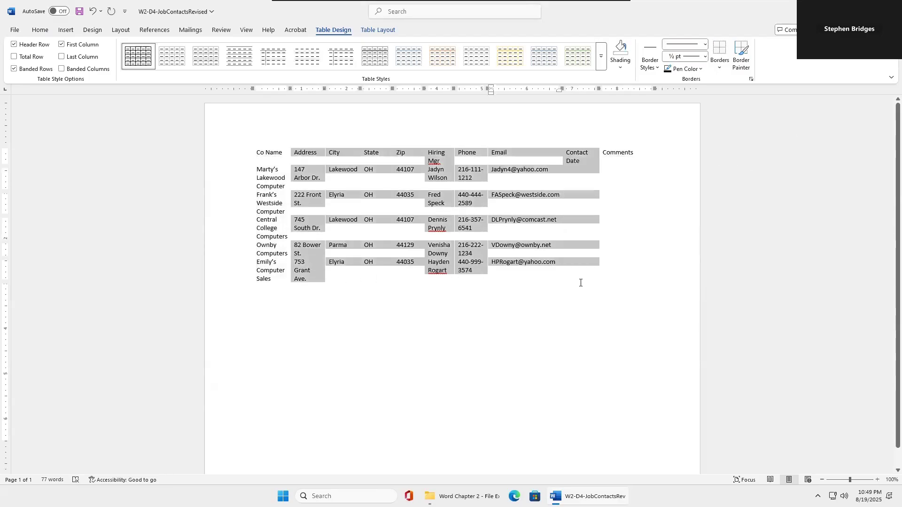
left_click(449, 306)
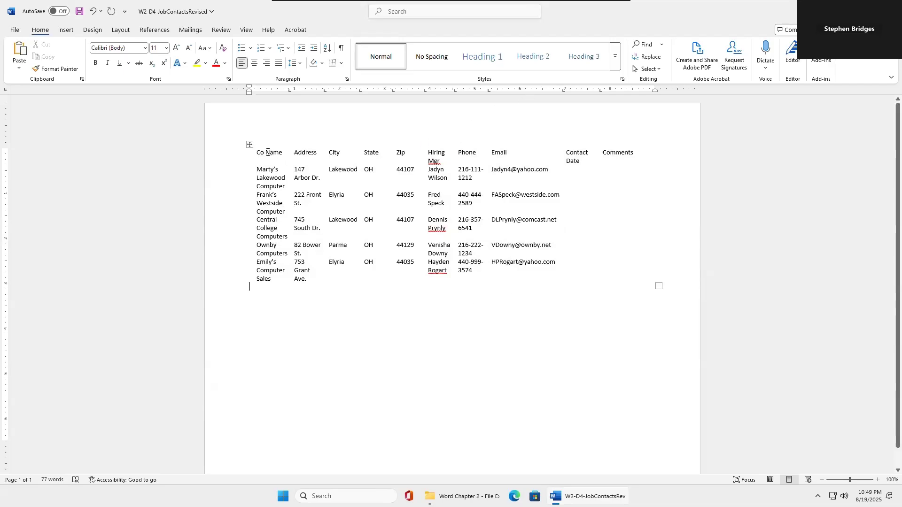
mouse_move(252, 157)
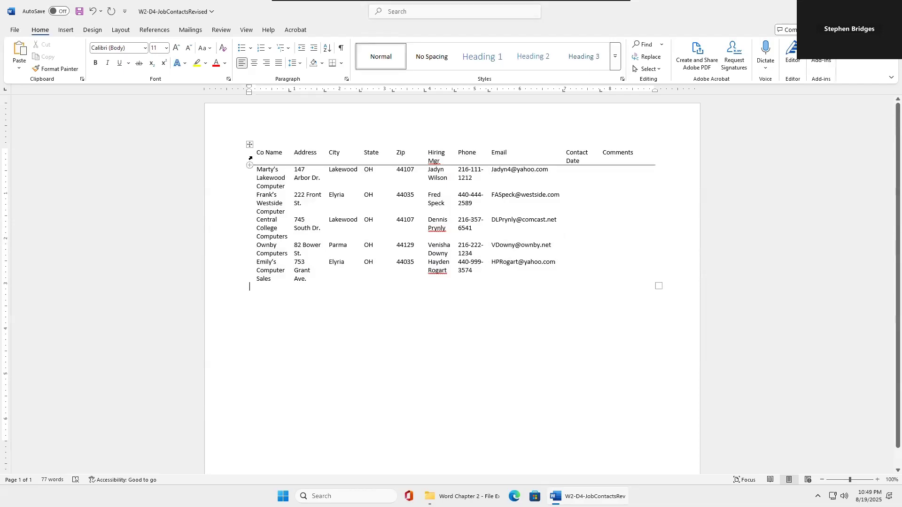
left_click_drag(251, 156, 282, 156)
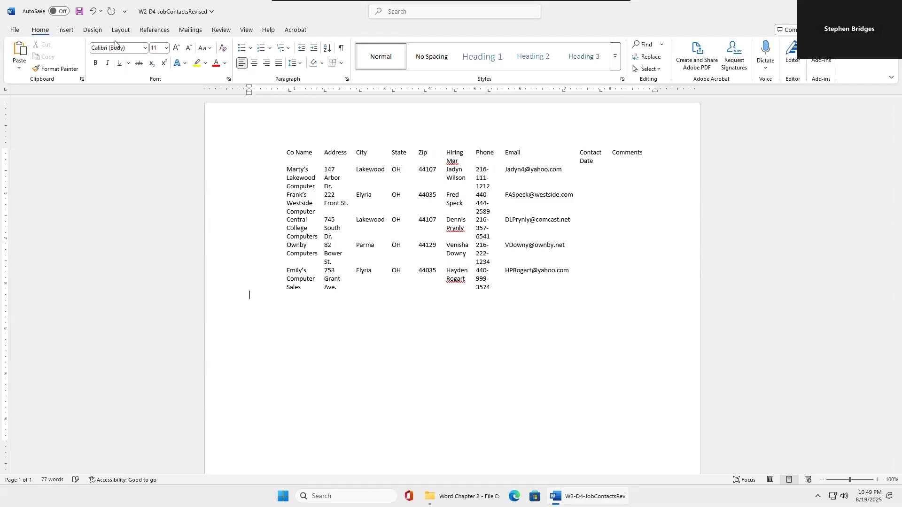
left_click(95, 13)
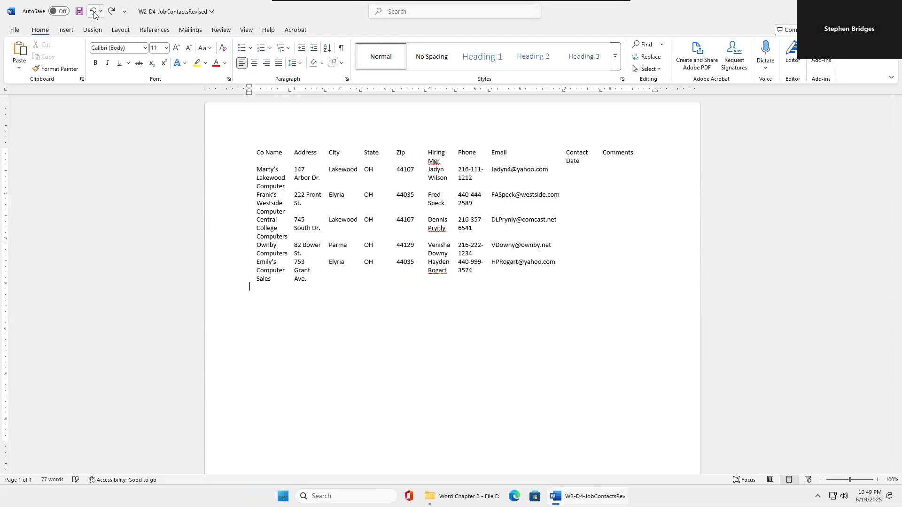
Step: Add outside borders around the table's header row
left_click(246, 160)
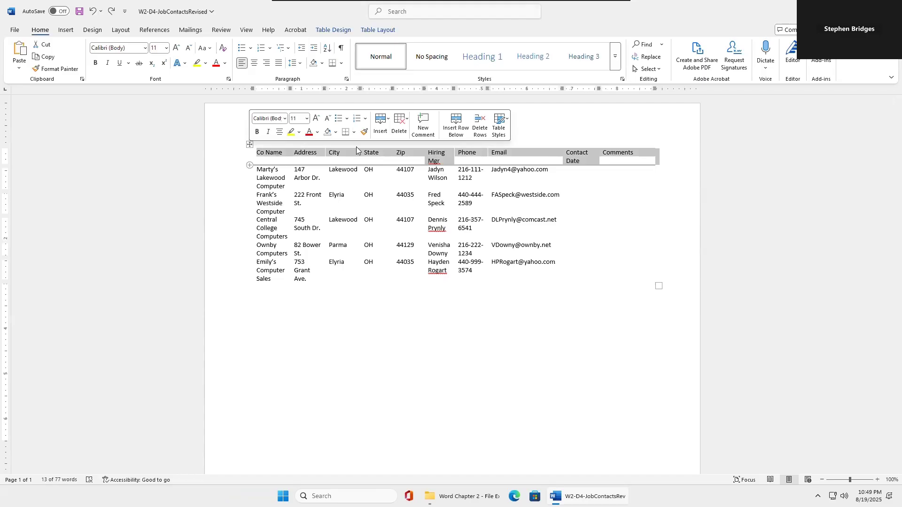
left_click(333, 30)
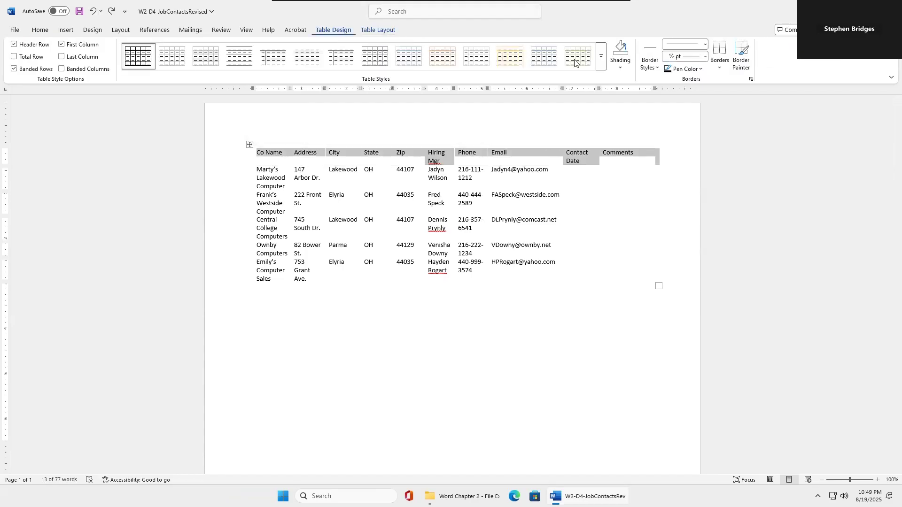
left_click(726, 69)
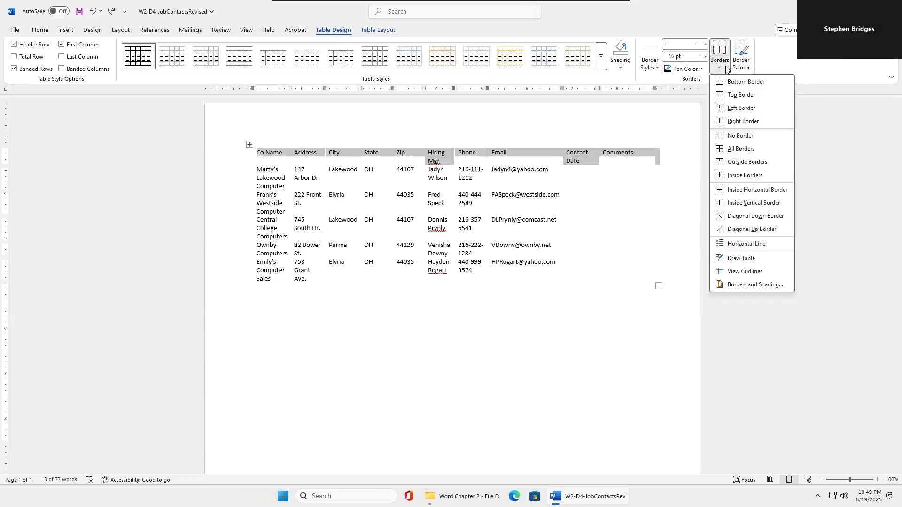
left_click(739, 162)
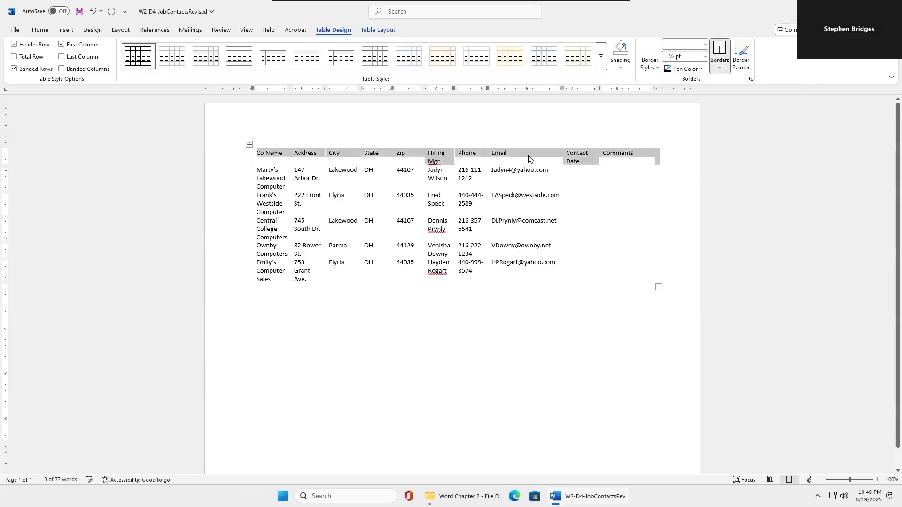
left_click(433, 196)
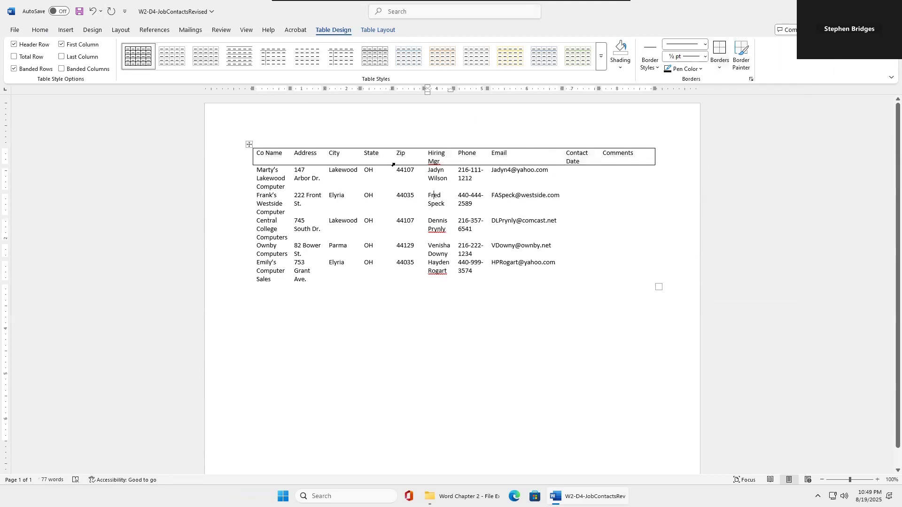
Step: Shade the table's header row with Gray, Accent 3, Darker 25%
left_click(246, 163)
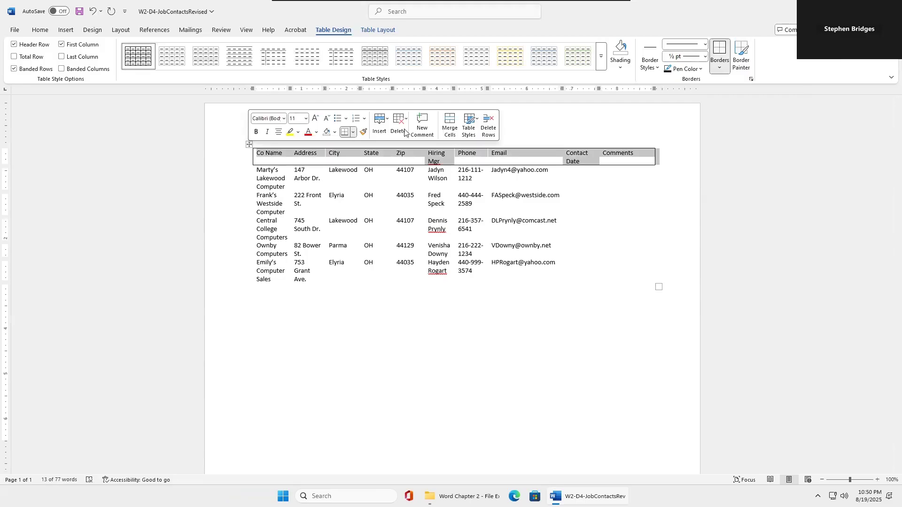
left_click(620, 69)
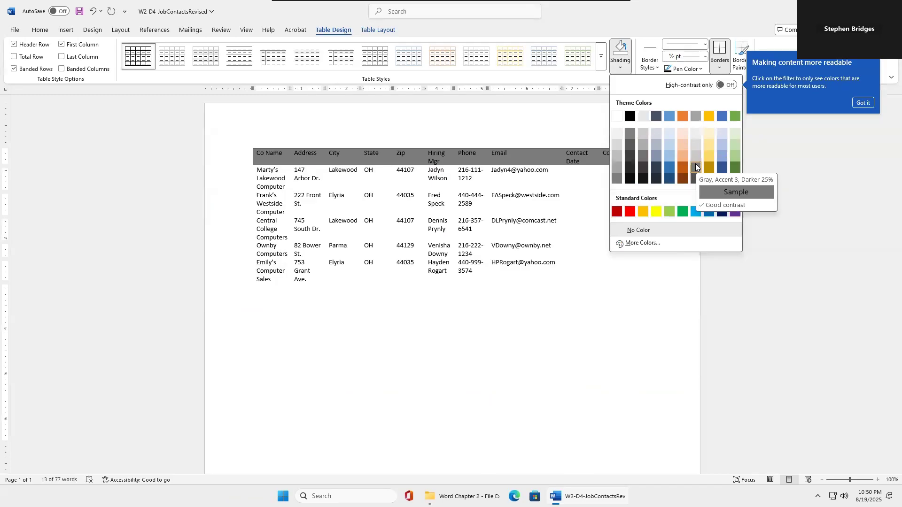
left_click(696, 166)
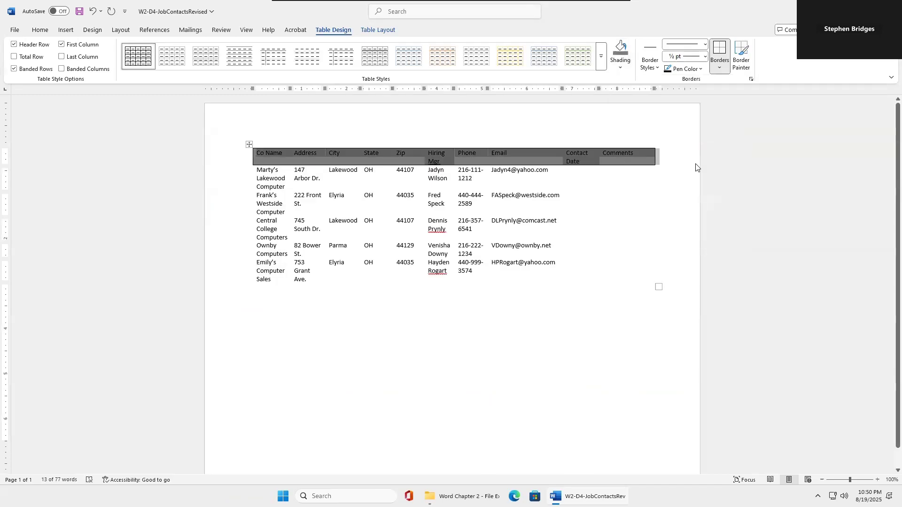
Step: Apply the blue grid table style with a solid blue header row and first column to the job contacts table
left_click(691, 178)
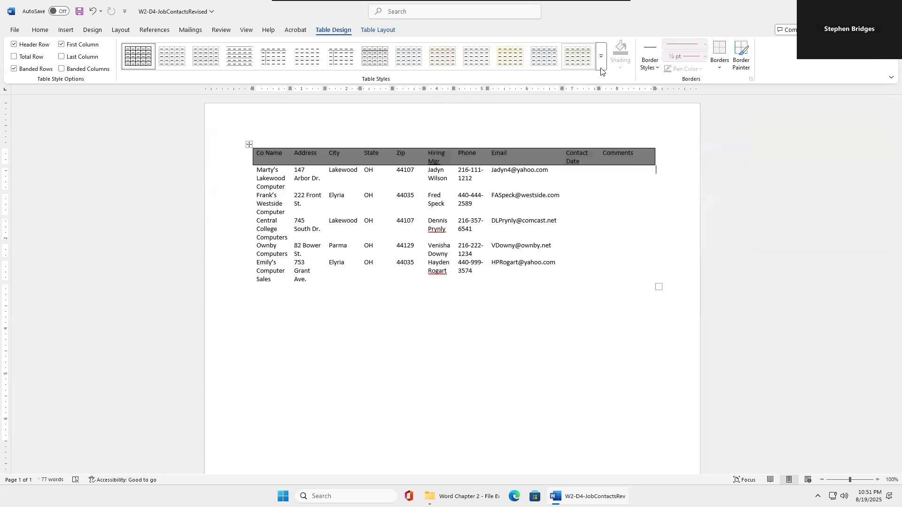
left_click(601, 61)
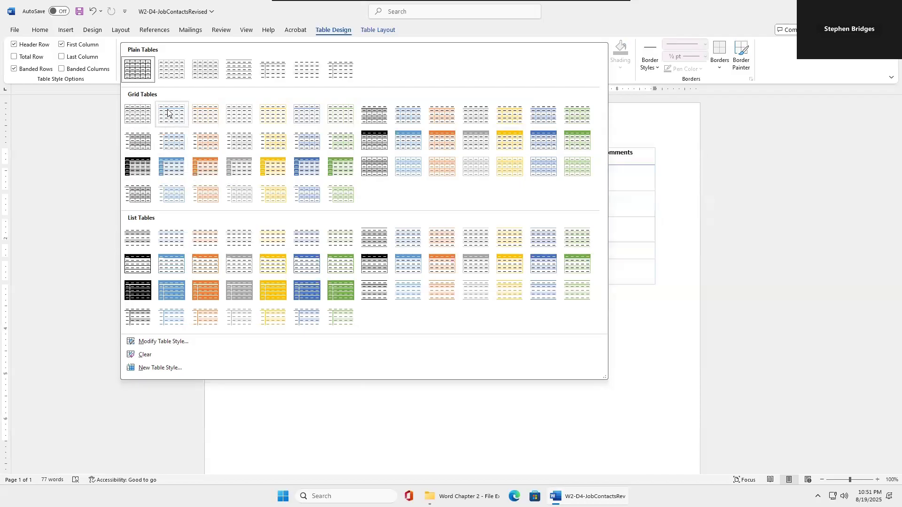
left_click(166, 166)
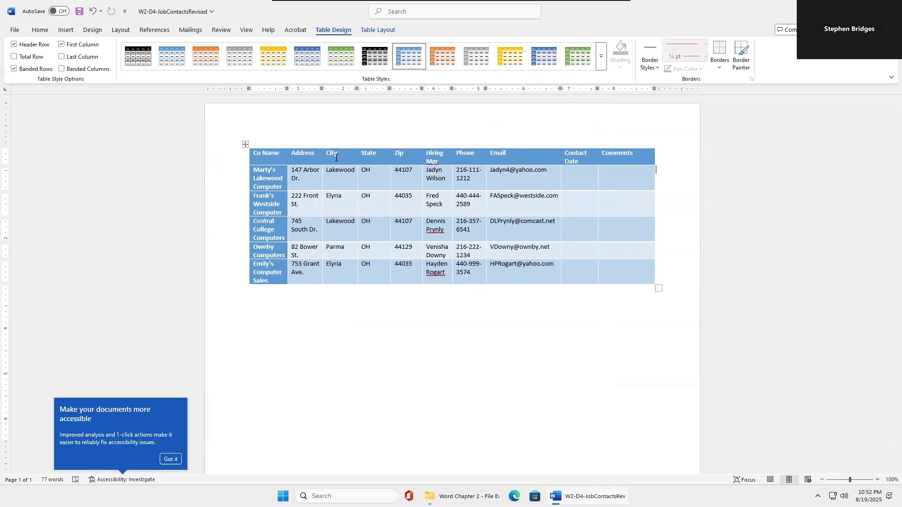
Step: Set the font of the job contacts table's header row to Century Gothic and save the document
left_click(245, 161)
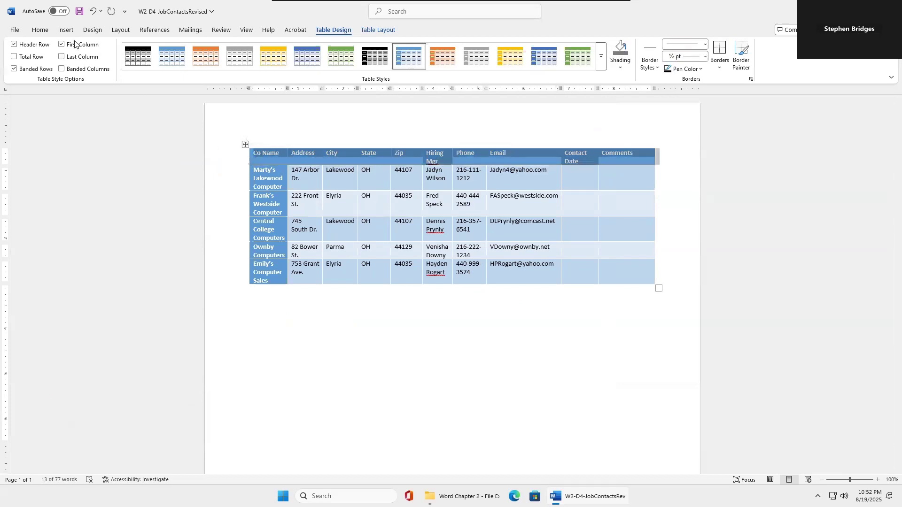
left_click(43, 31)
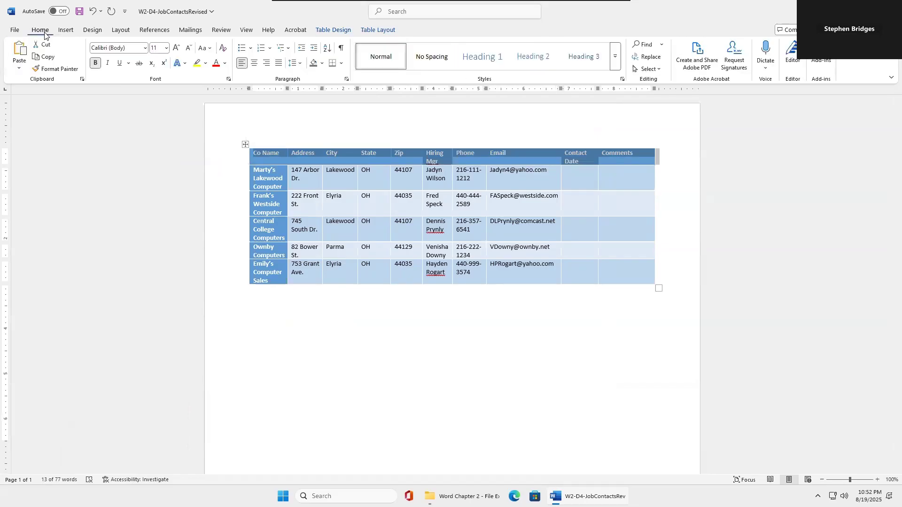
left_click(144, 48)
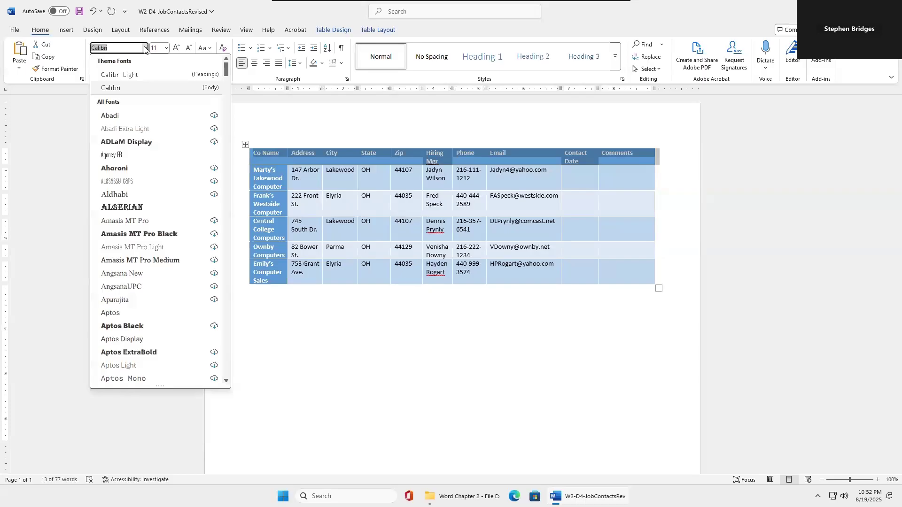
scroll(145, 217, "down", 10)
scroll(146, 217, "down", 13)
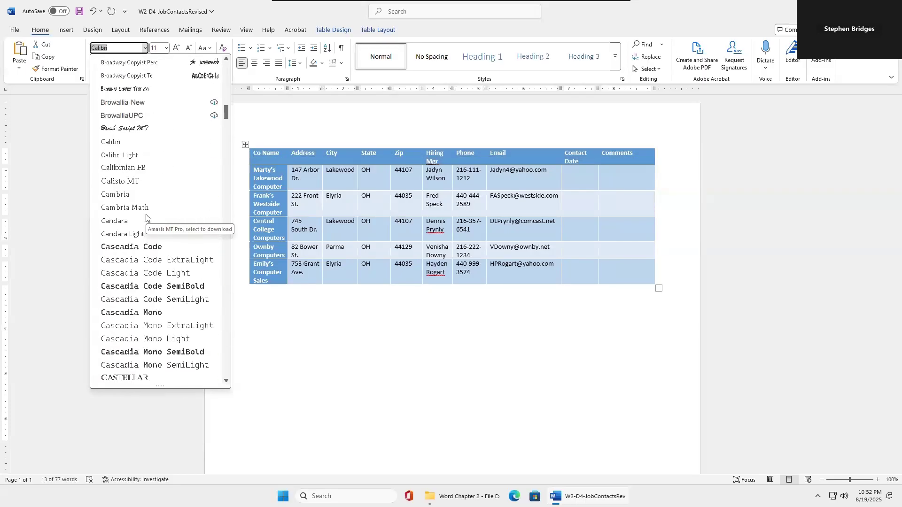
scroll(146, 217, "down", 1)
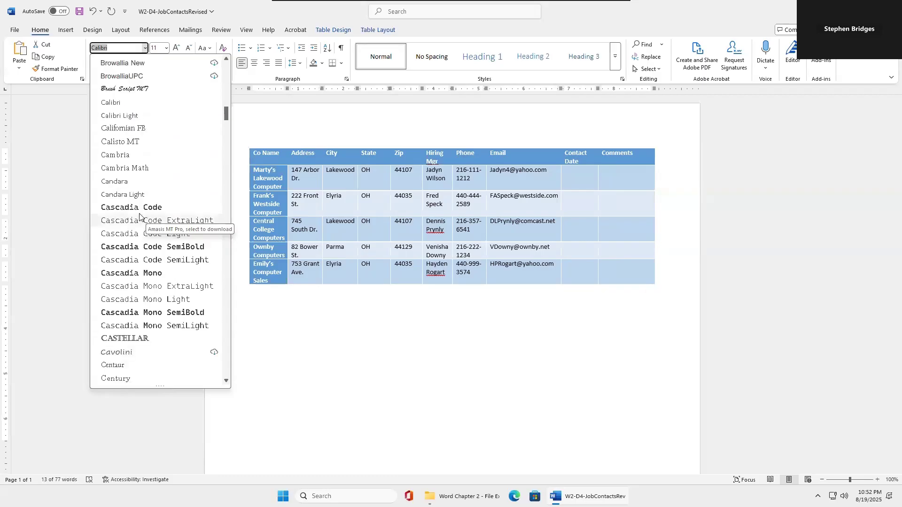
scroll(143, 225, "down", 3)
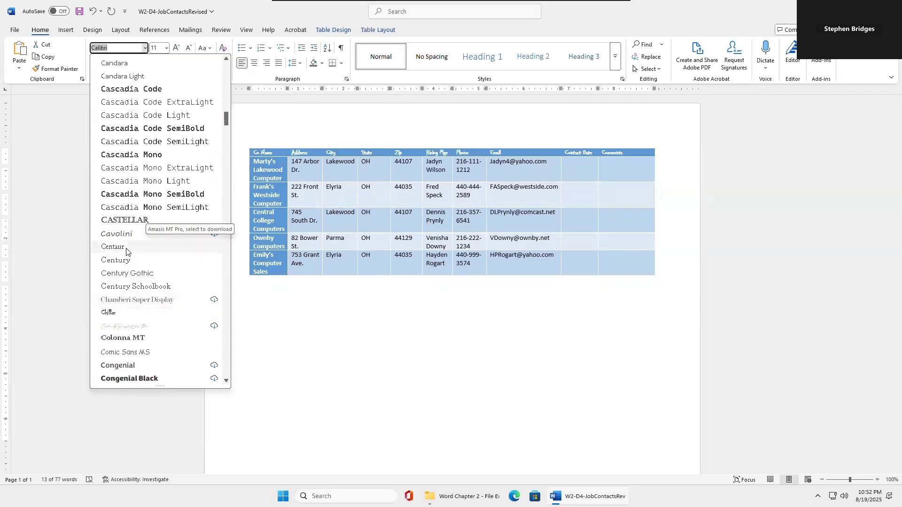
left_click(127, 275)
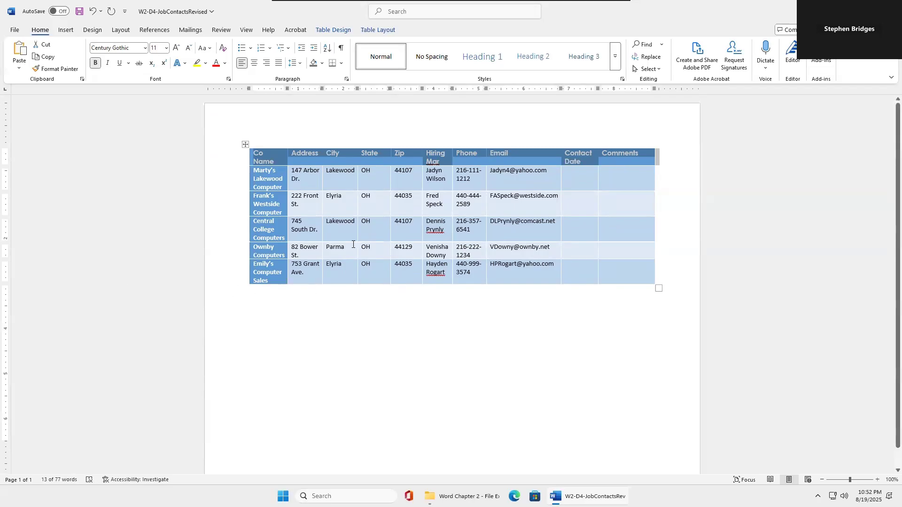
left_click(78, 13)
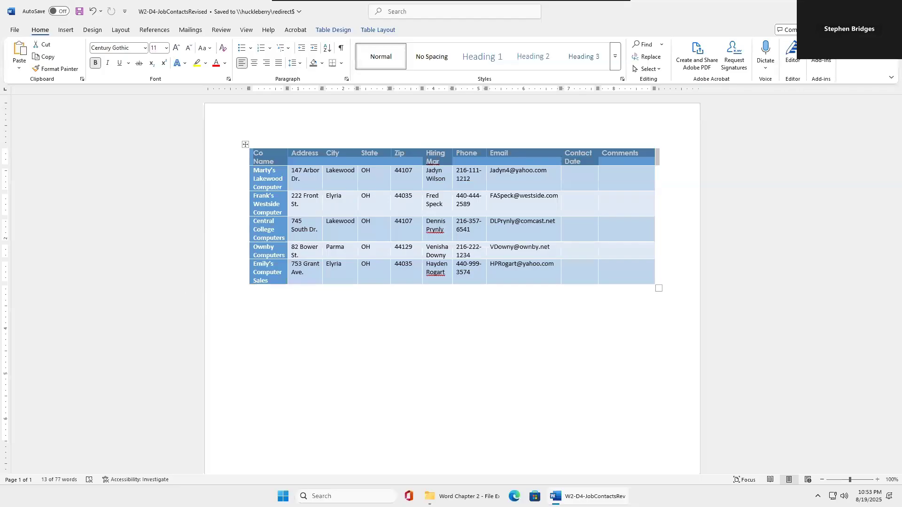
Step: Open the W2-D3 resume document from the Assignment 2 folder on the desktop
mouse_move(440, 493)
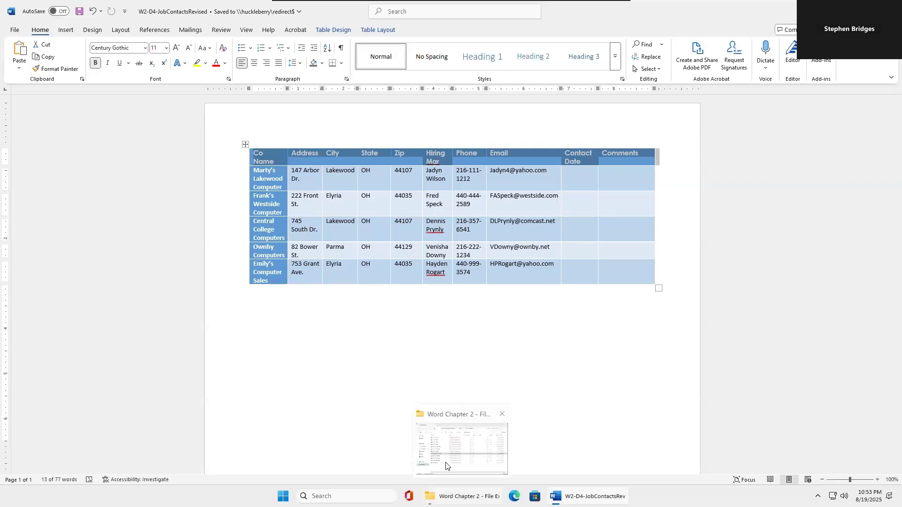
left_click(449, 466)
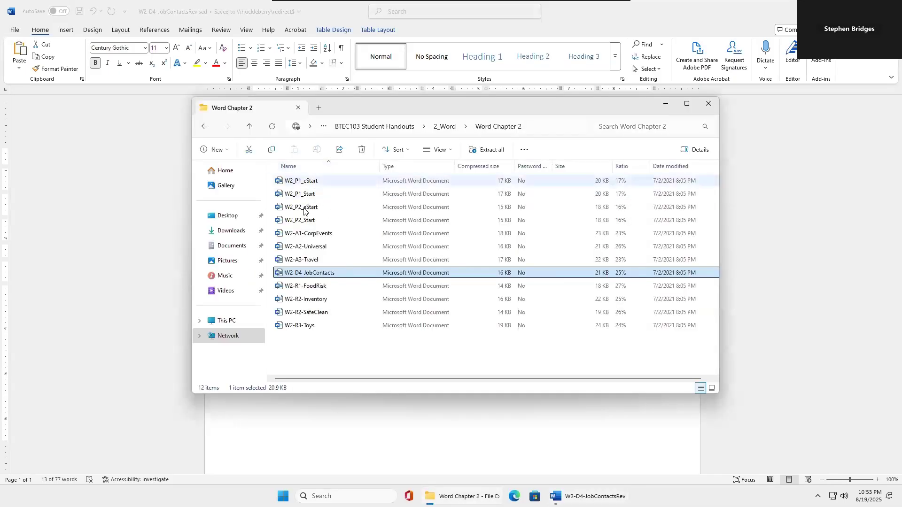
left_click(666, 105)
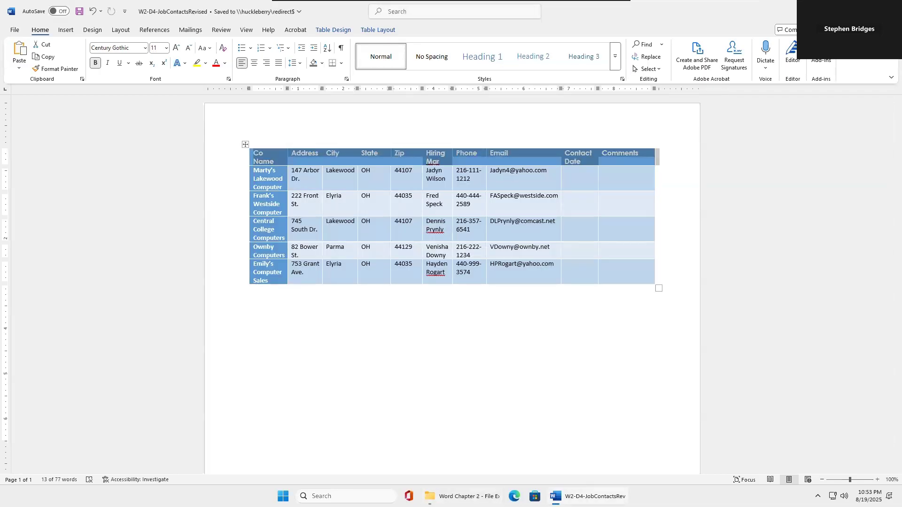
key("super+d")
double_click(380, 194)
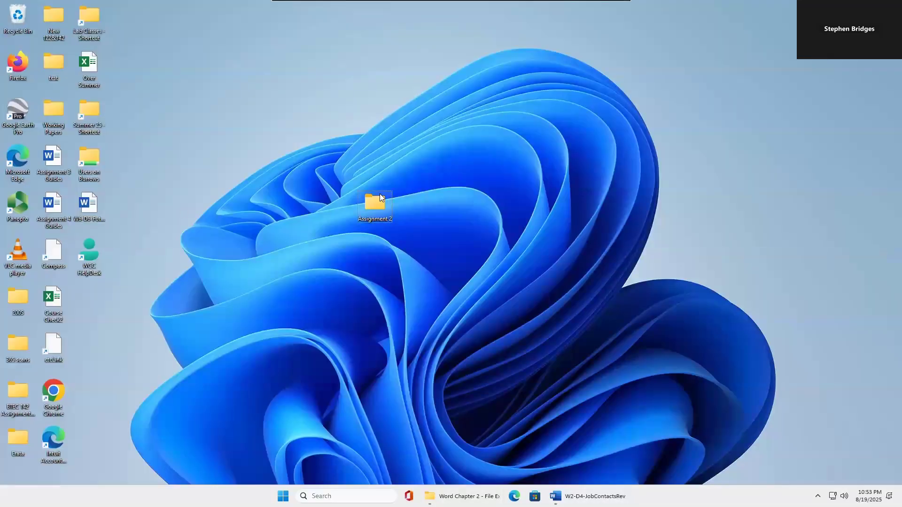
double_click(347, 219)
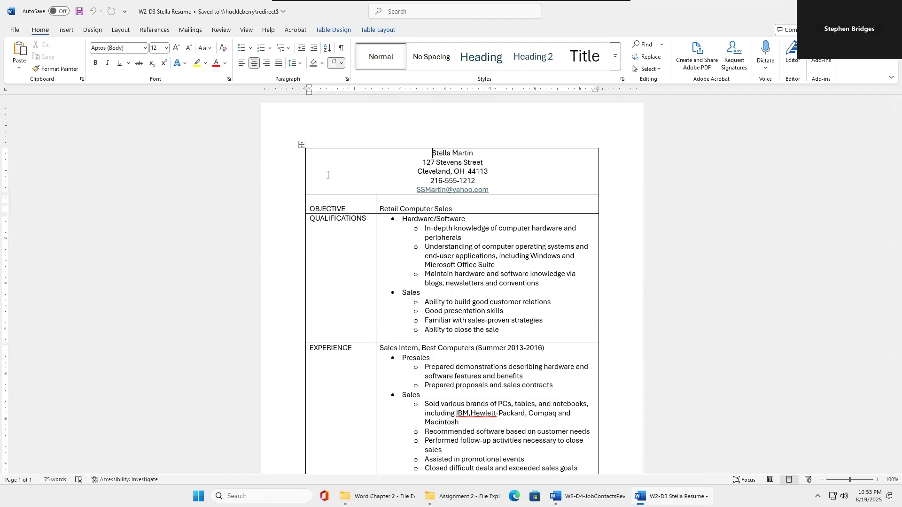
Step: Convert the resume table's first row with the contact details to text separated by paragraph marks
left_click(291, 177)
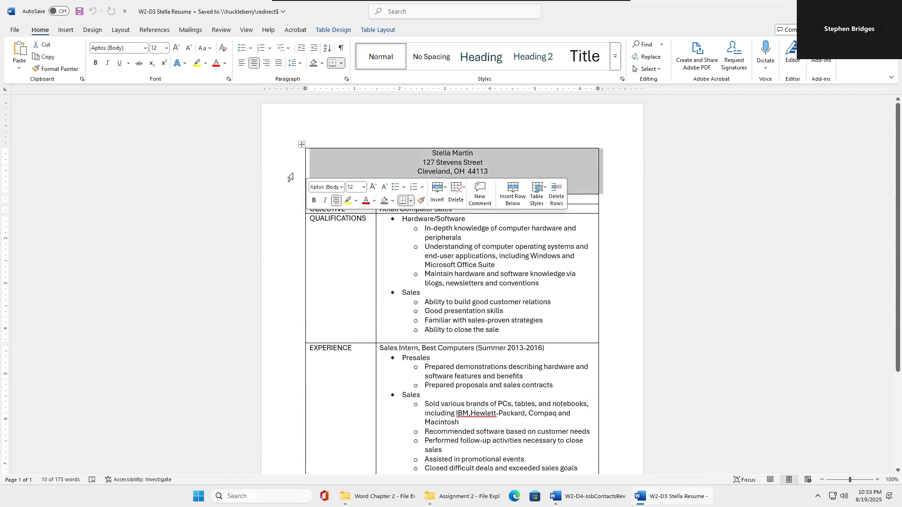
left_click(369, 29)
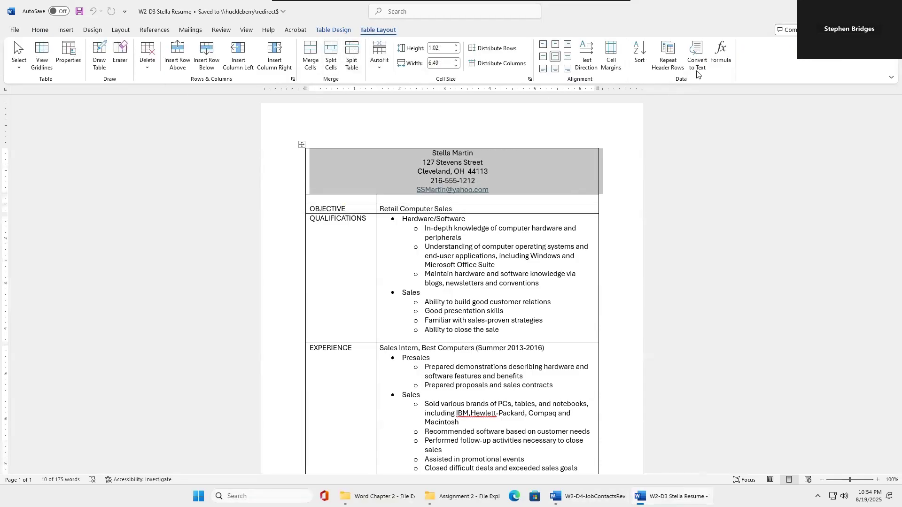
left_click(701, 54)
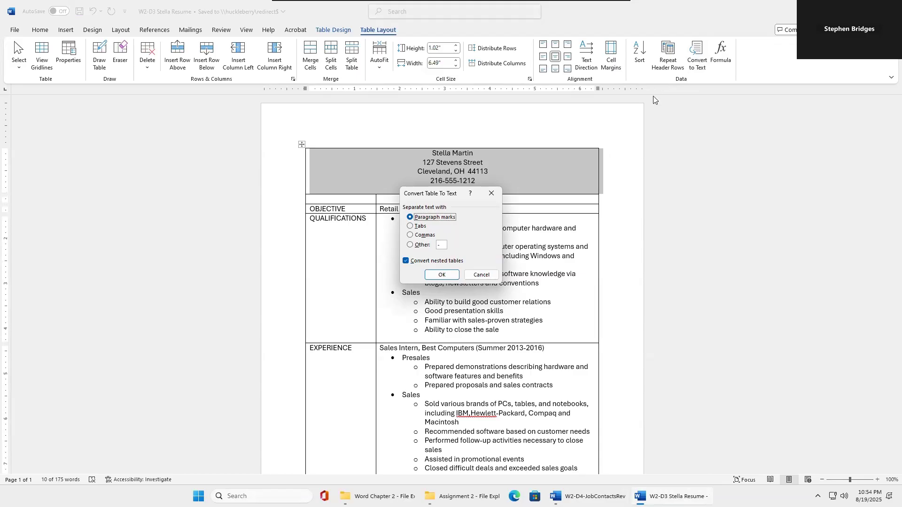
left_click(450, 275)
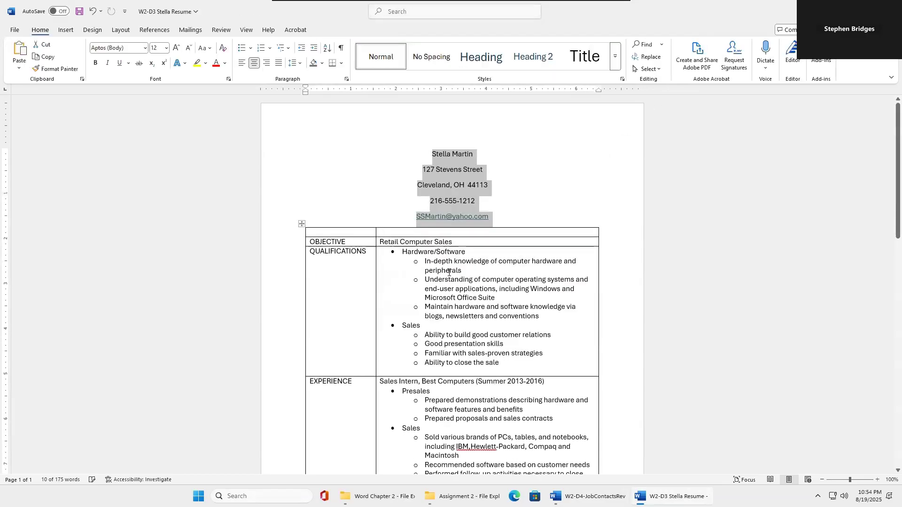
left_click(567, 181)
scroll(568, 181, "down", 8)
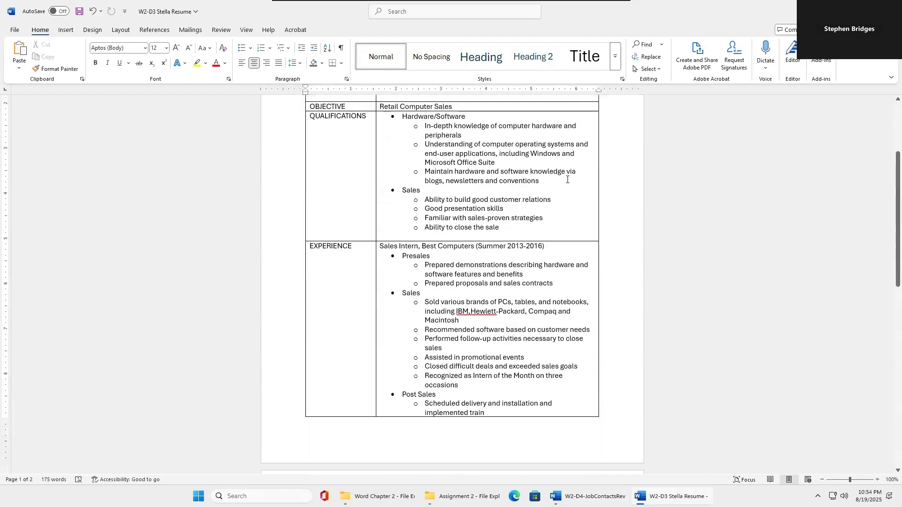
scroll(567, 179, "up", 3)
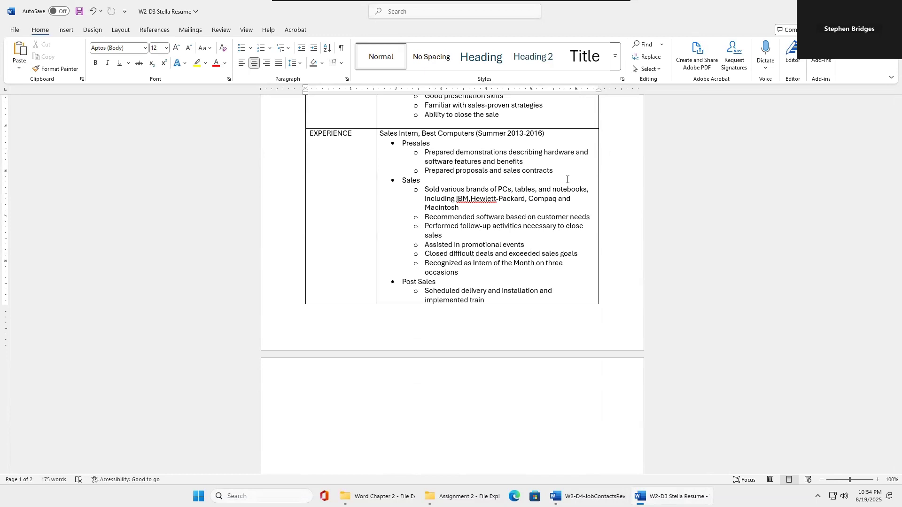
scroll(347, 170, "up", 6)
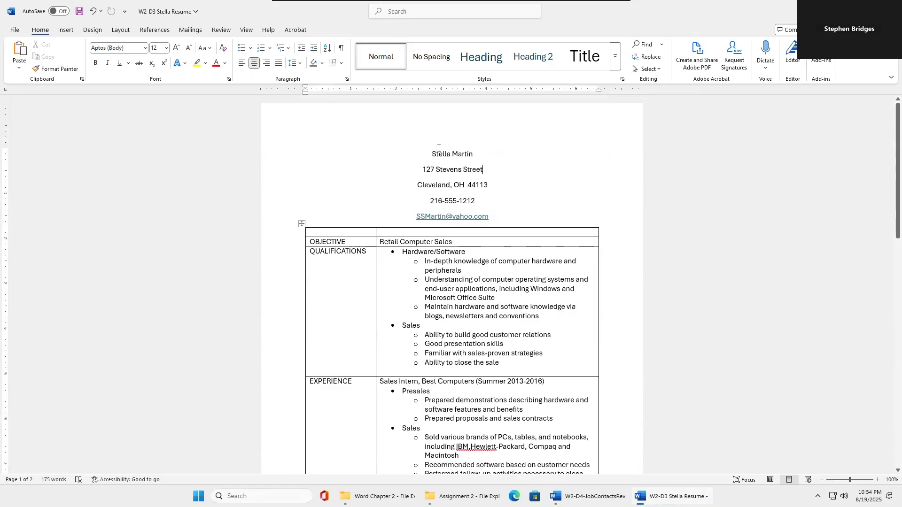
Step: Remove all borders from the remaining resume table
left_click(303, 224)
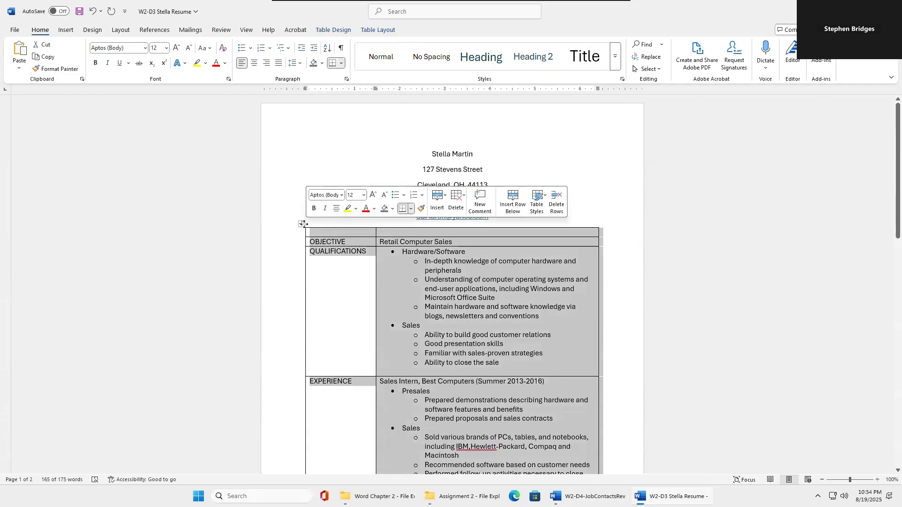
left_click(377, 30)
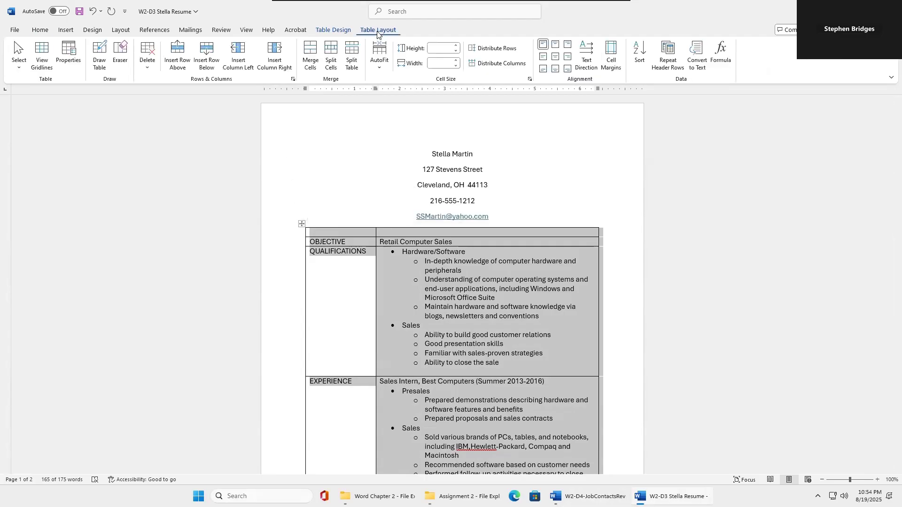
left_click(338, 31)
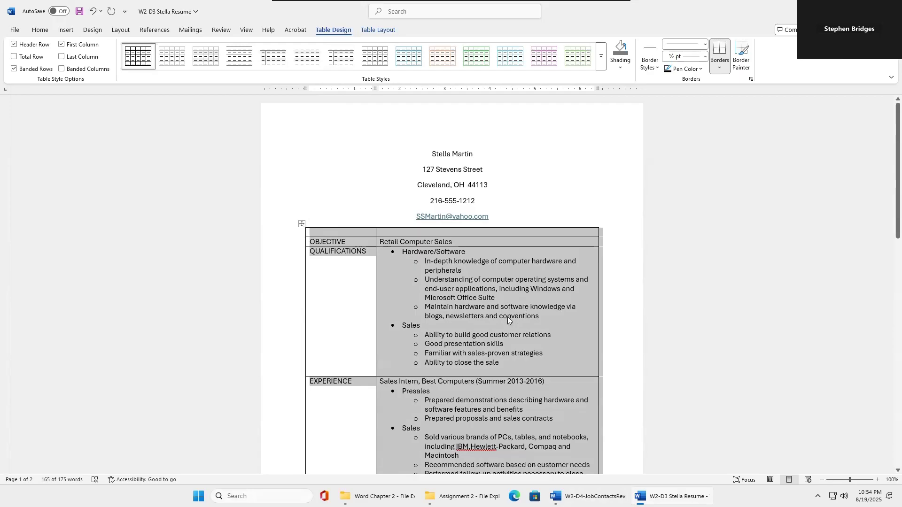
left_click(723, 72)
left_click(761, 135)
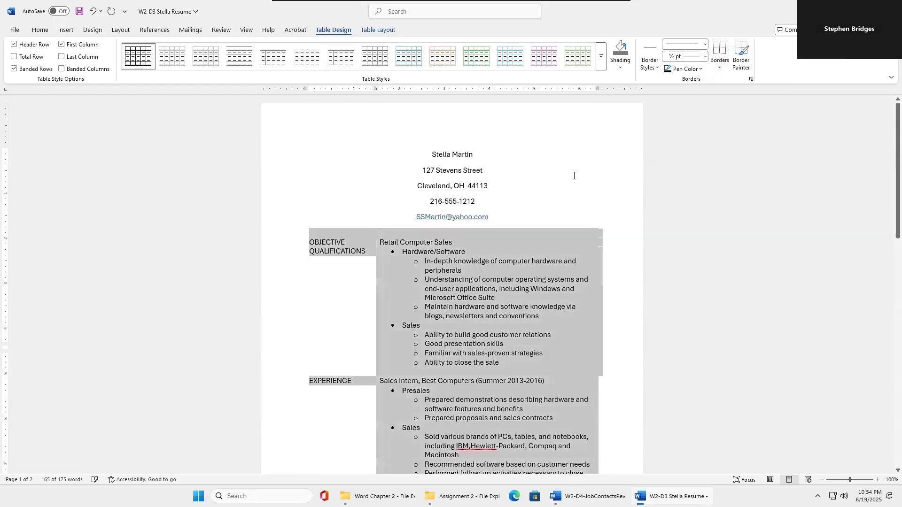
left_click(574, 176)
Step: Try single line spacing with 0 pt spacing after on the contact lines above the resume table
left_click_drag(497, 216, 426, 157)
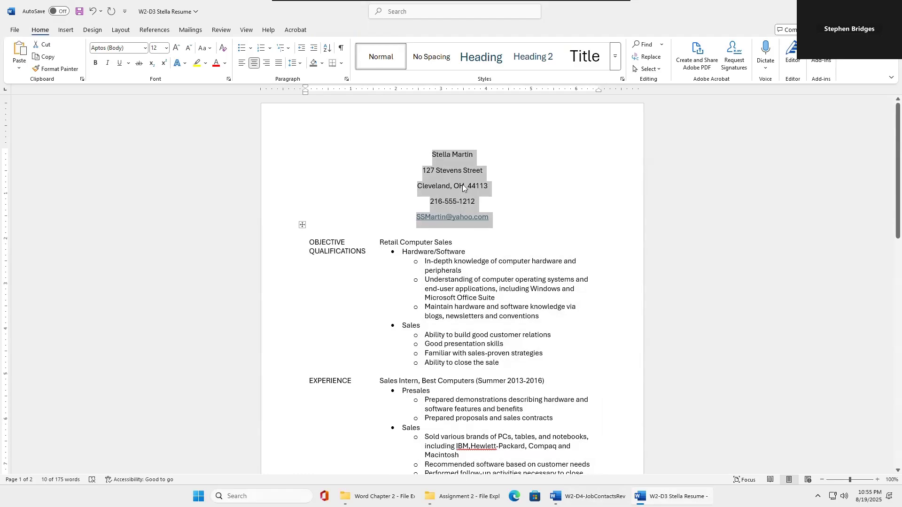
right_click(454, 167)
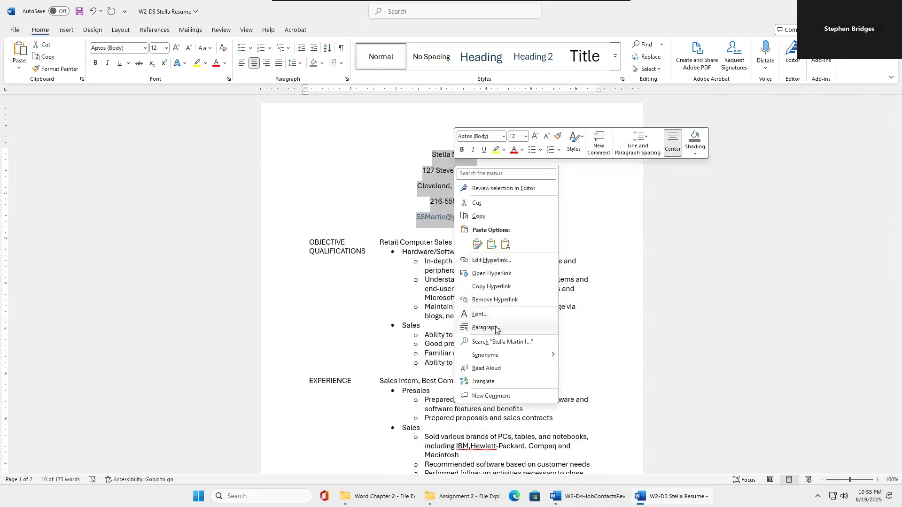
left_click(347, 82)
left_click(348, 83)
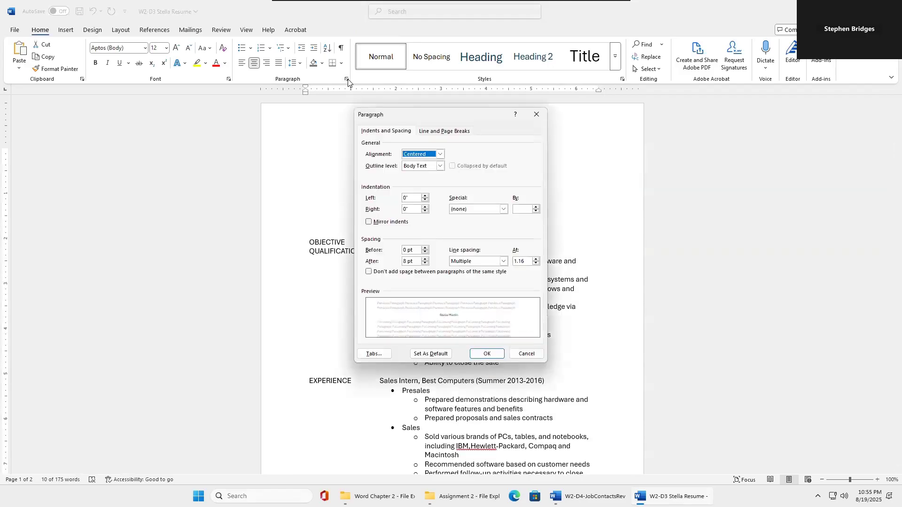
left_click(502, 263)
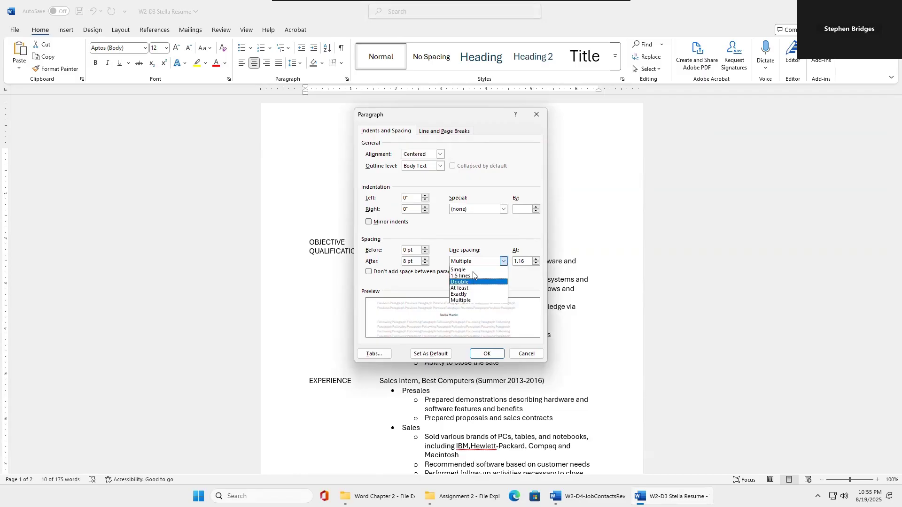
left_click(470, 270)
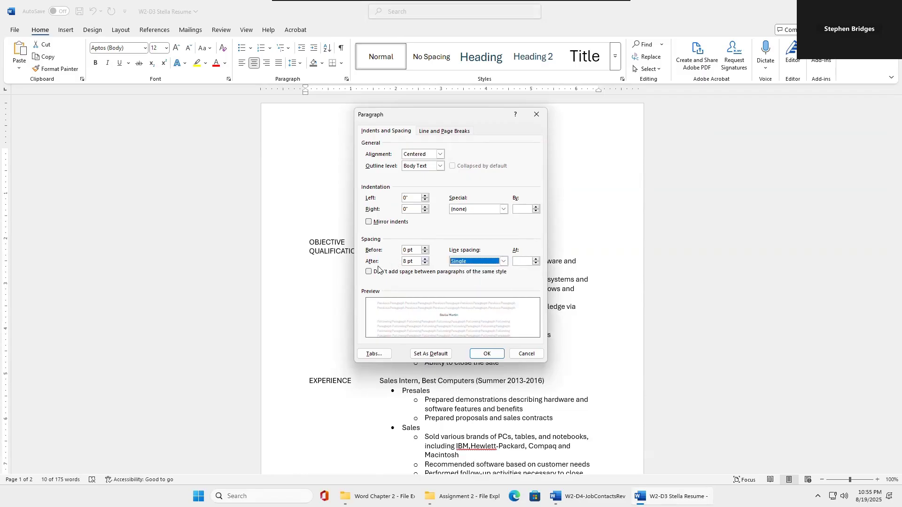
left_click(425, 263)
left_click(424, 264)
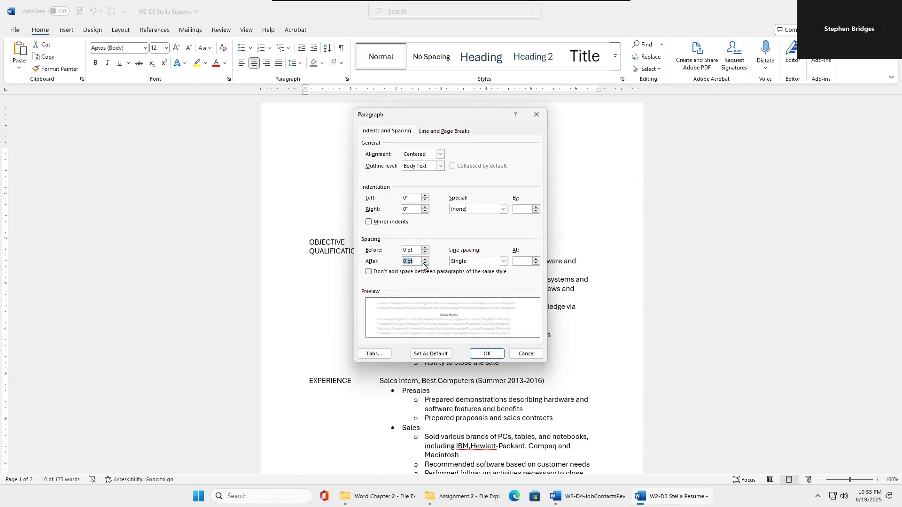
left_click(488, 354)
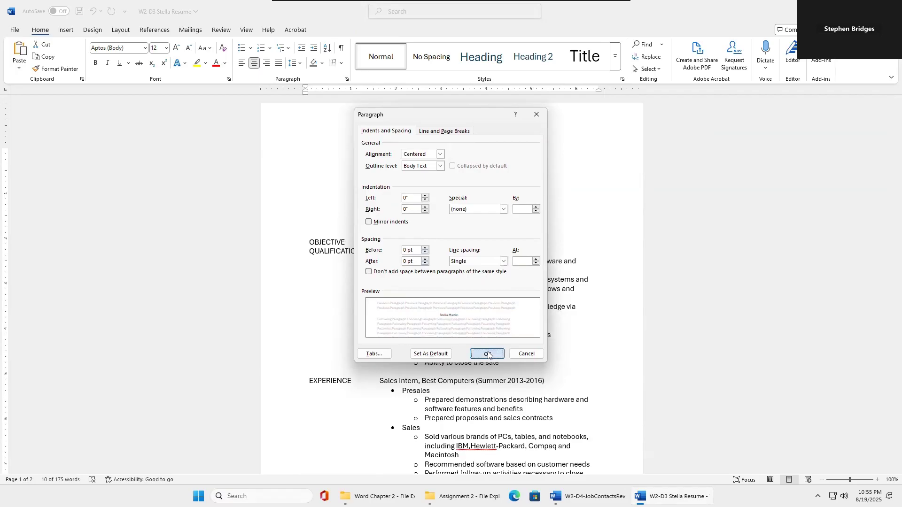
scroll(479, 188, "down", 5)
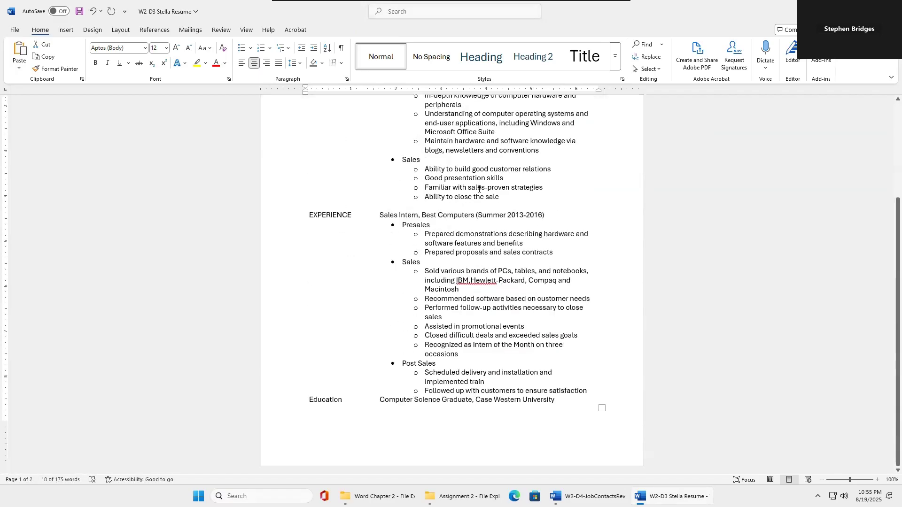
scroll(478, 188, "up", 3)
left_click(469, 177)
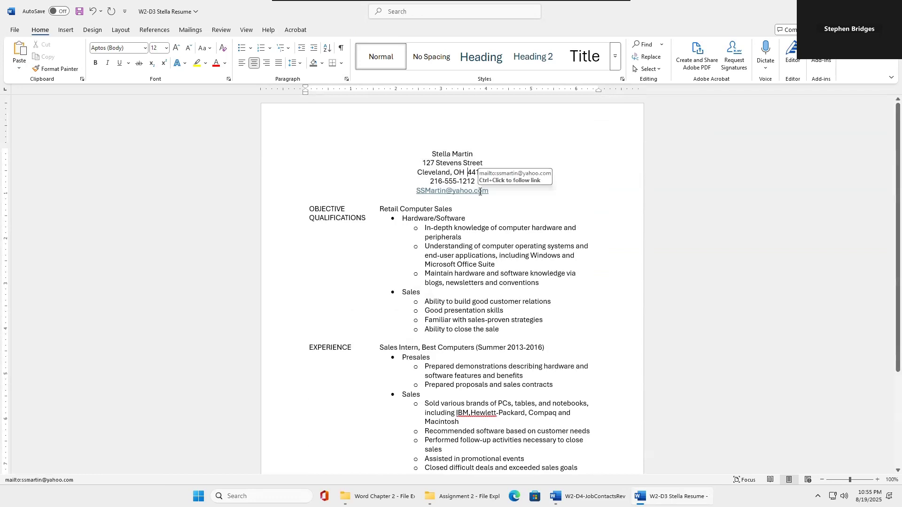
Step: Undo the paragraph spacing change on the contact lines at the start of the resume
left_click(91, 15)
left_click(92, 14)
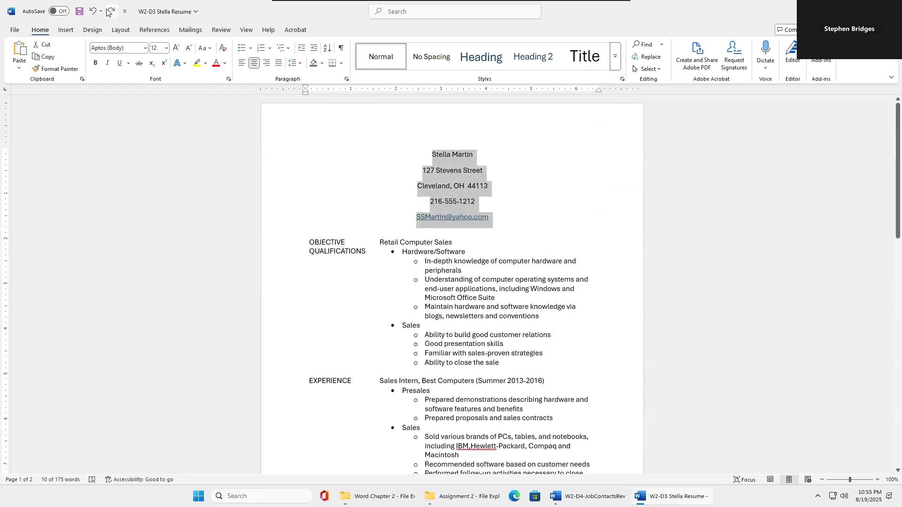
left_click(444, 165)
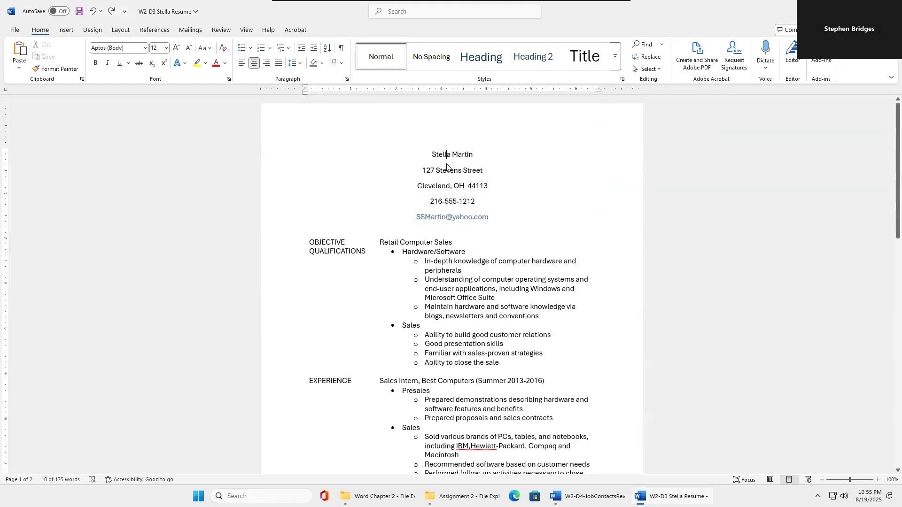
Step: Set the centred contact lines above the resume table to single line spacing with 0 pt spacing after
left_click_drag(434, 174, 417, 154)
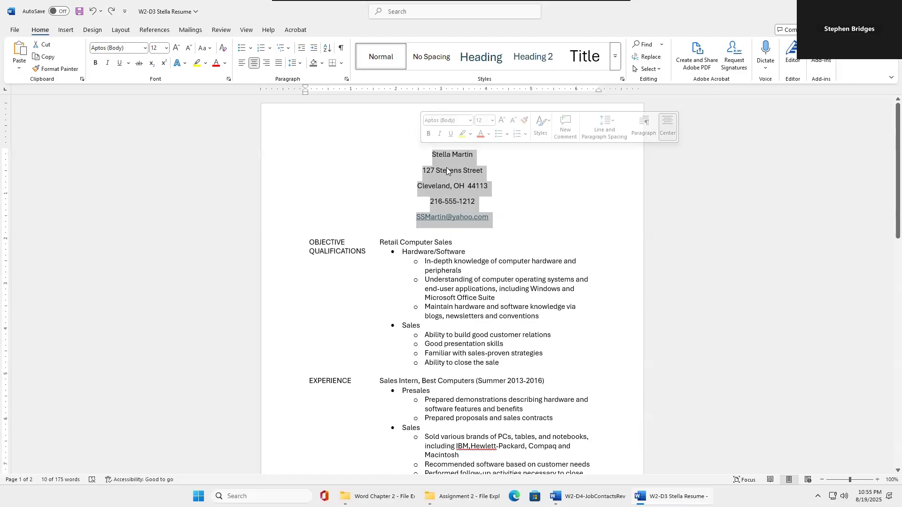
left_click(347, 79)
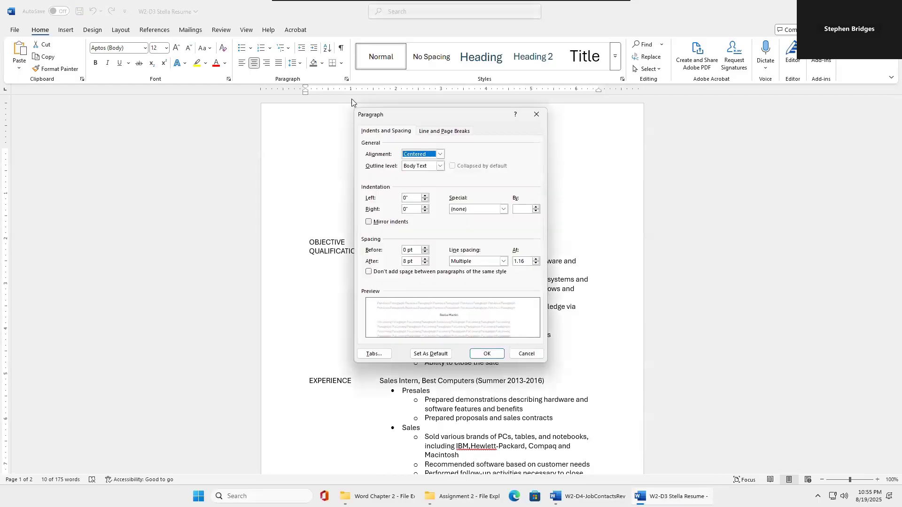
left_click(425, 264)
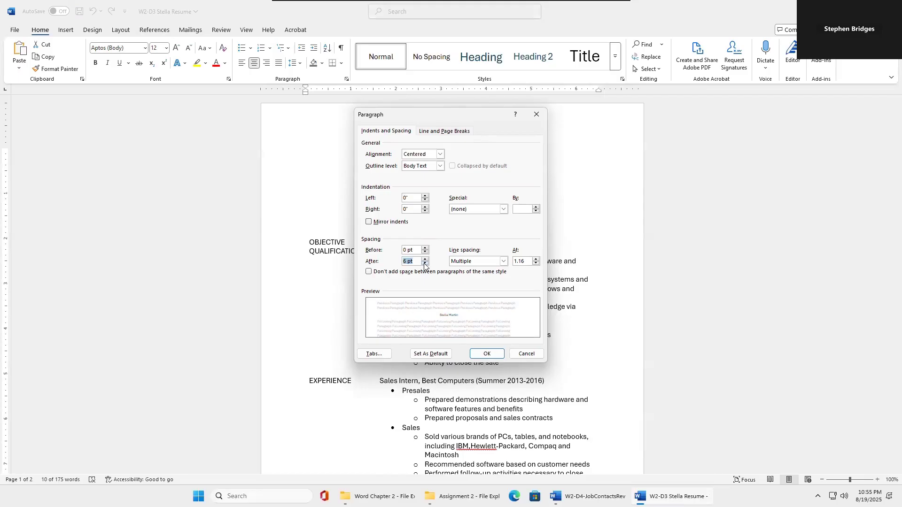
left_click(504, 261)
left_click(476, 270)
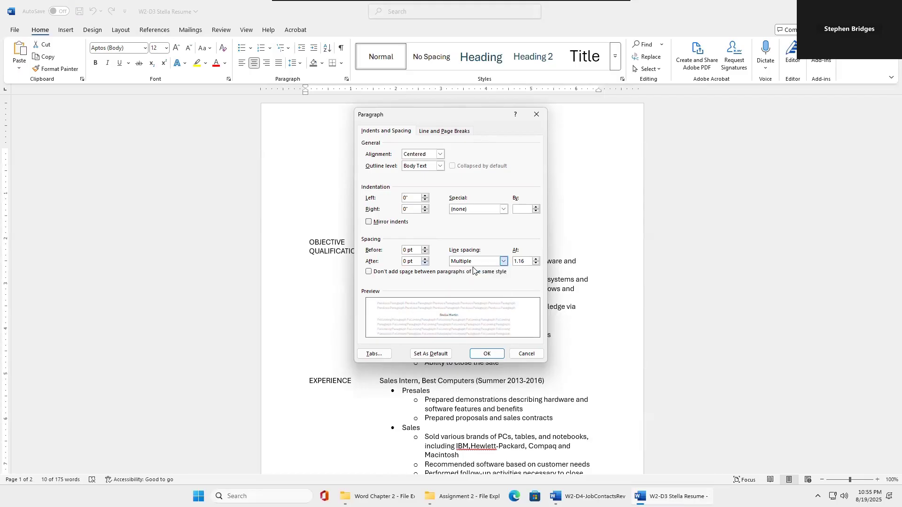
left_click(500, 355)
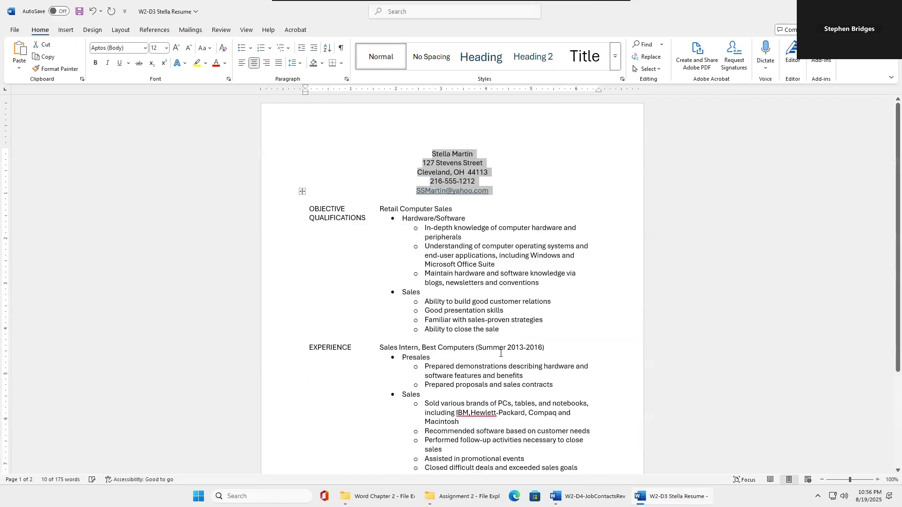
scroll(490, 182, "down", 5)
scroll(489, 182, "up", 5)
Step: Save a copy of the resume in Assignment 2 with W2-D4 as its file name prefix, and close the document
left_click(13, 31)
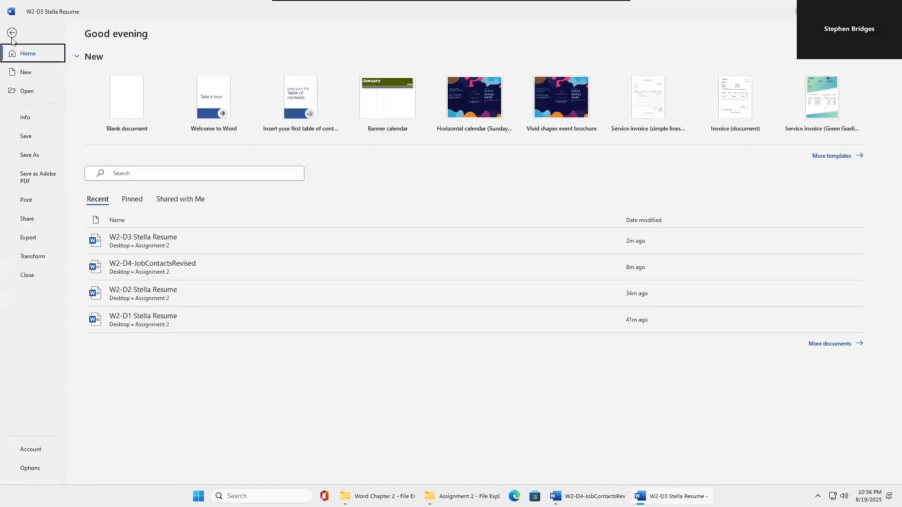
left_click(43, 152)
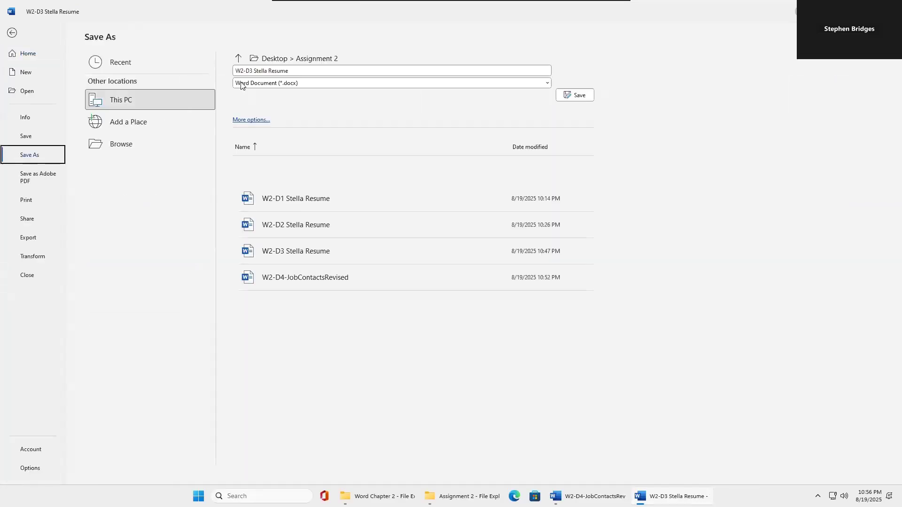
left_click(251, 71)
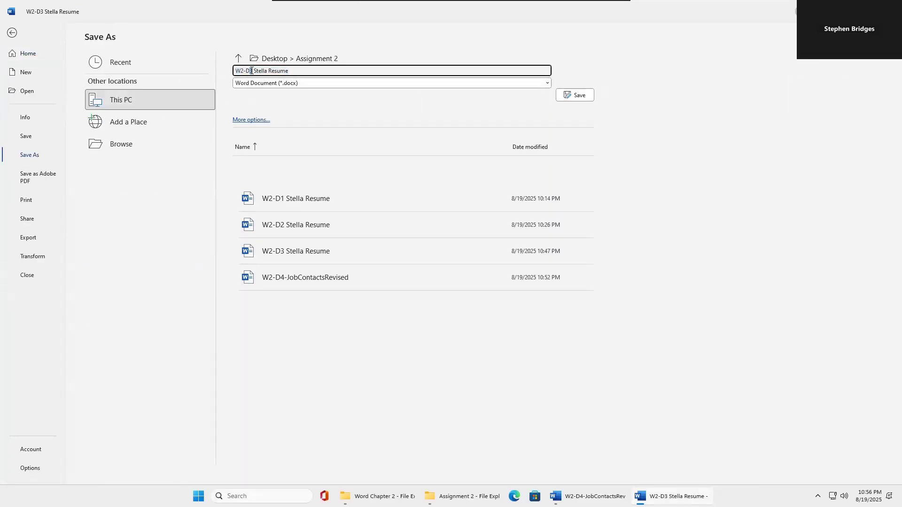
key("BackSpace")
type("4")
left_click(571, 95)
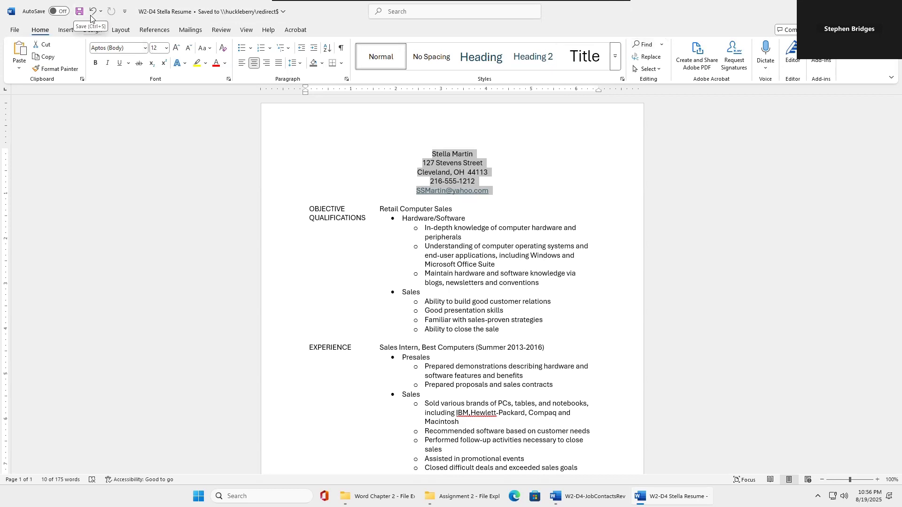
key("ctrl+w")
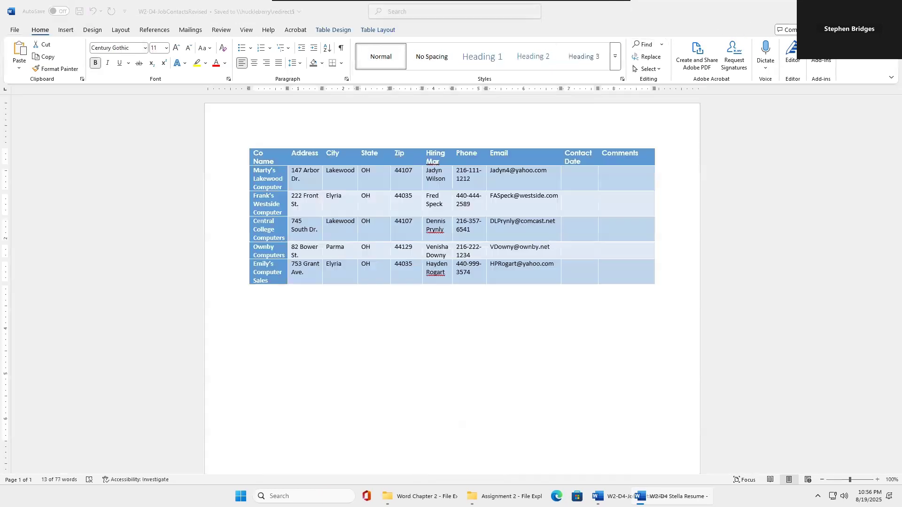
Step: Save a copy of the job contacts document in the Assignment 2 folder as W2-D5-JobContactsRevised
left_click(439, 311)
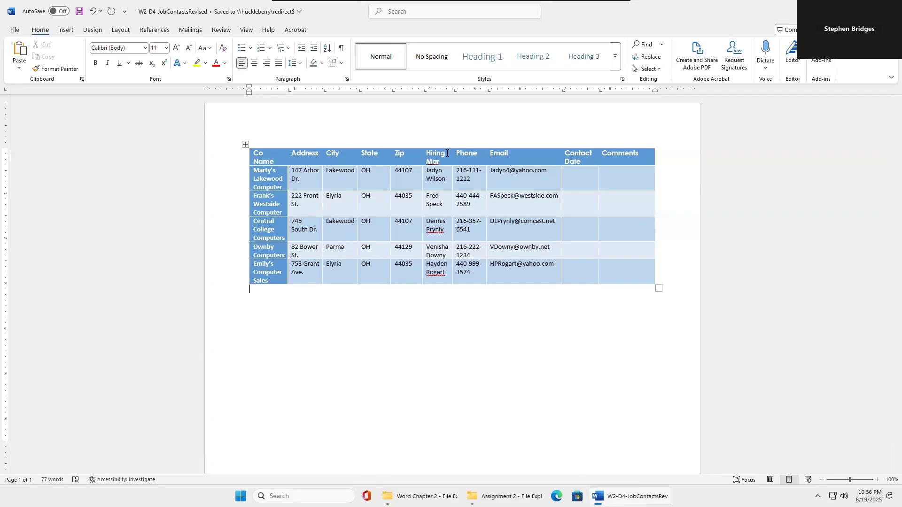
left_click(14, 30)
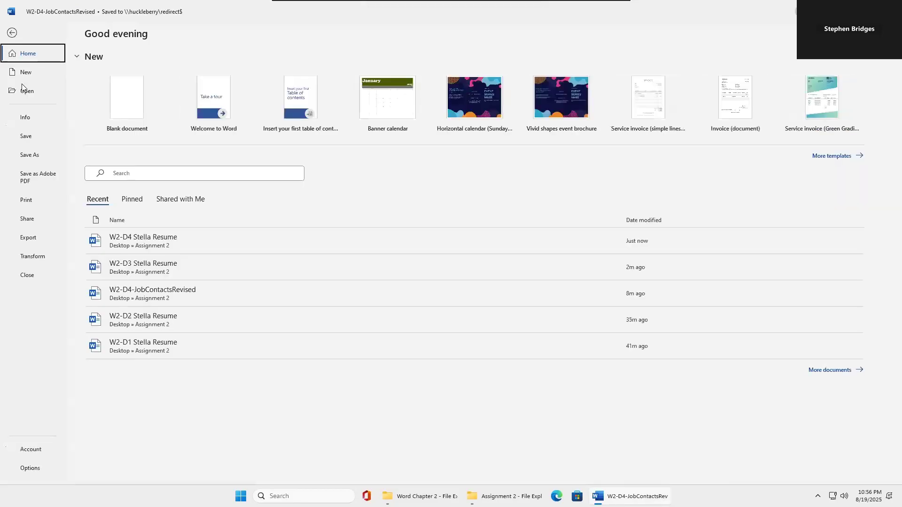
left_click(37, 158)
left_click(252, 71)
left_click(253, 71)
key("BackSpace")
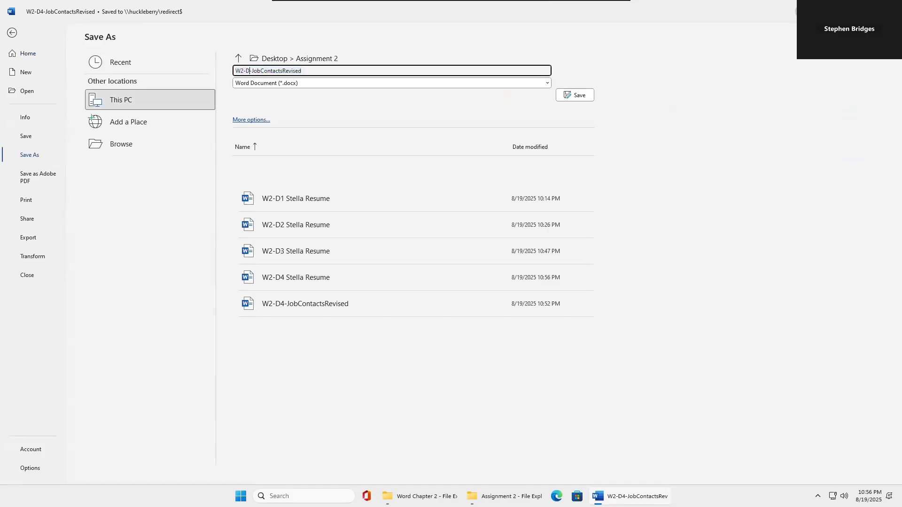
type("5")
left_click(566, 94)
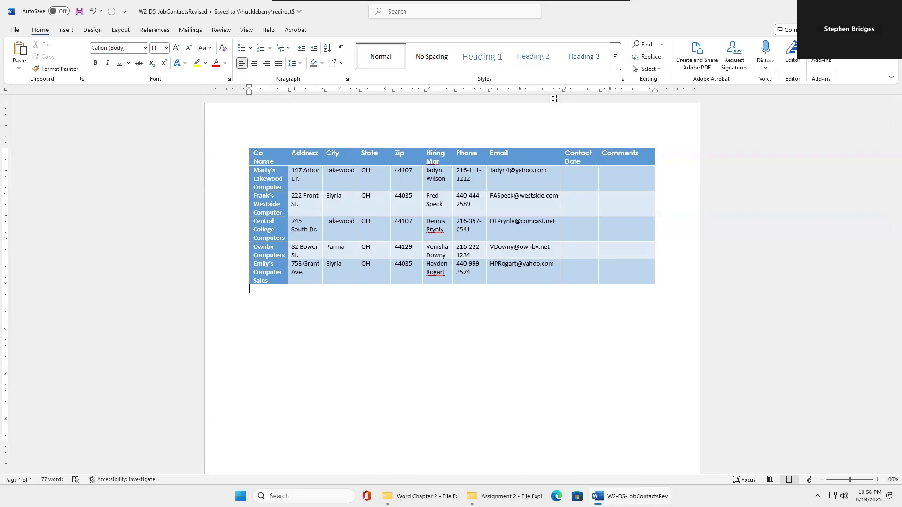
Step: Sort the job contacts table by City and then by Co Name, both ascending with a header row, and save the document
left_click(279, 160)
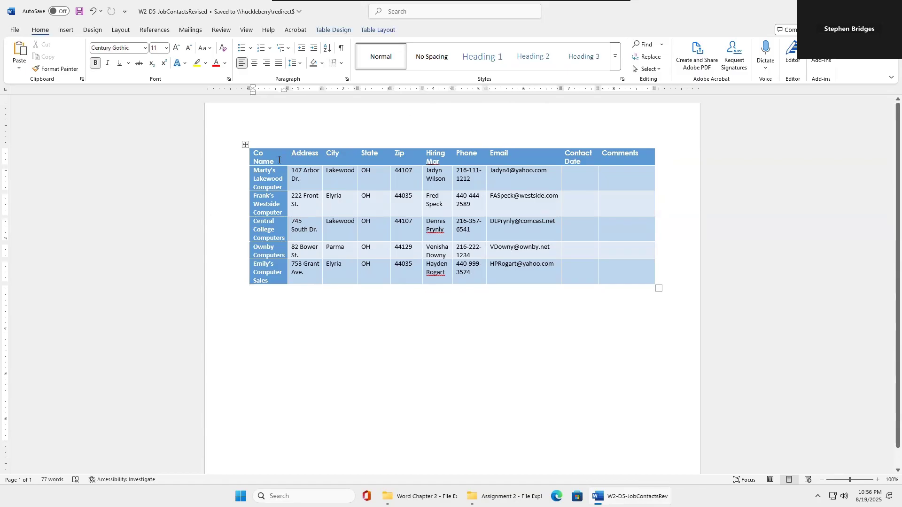
left_click(368, 31)
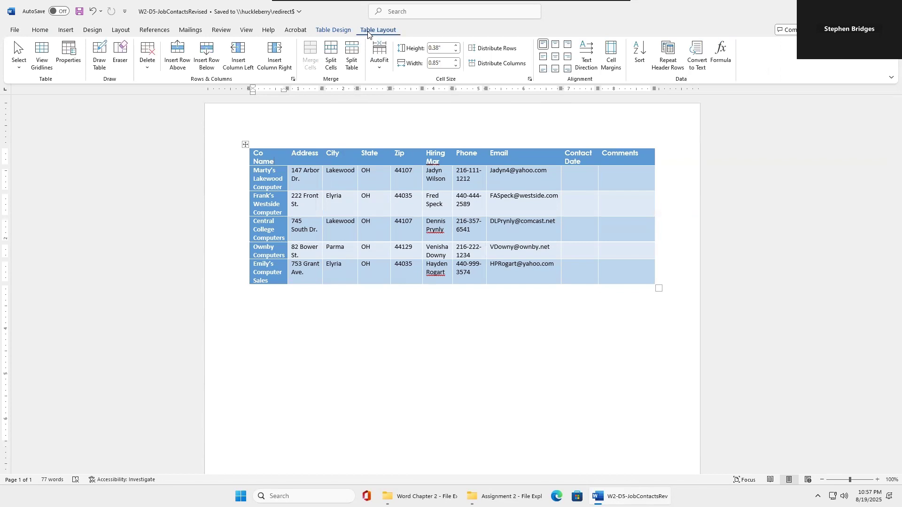
left_click(640, 52)
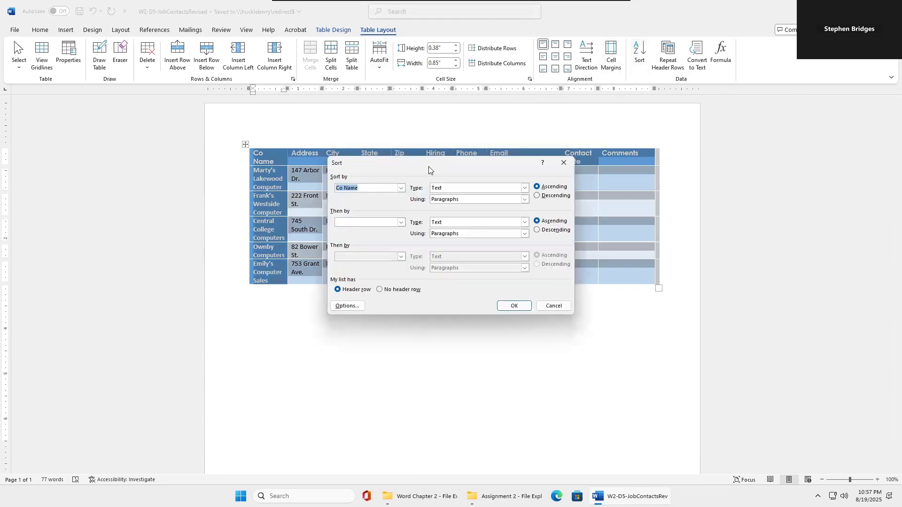
left_click_drag(429, 170, 492, 240)
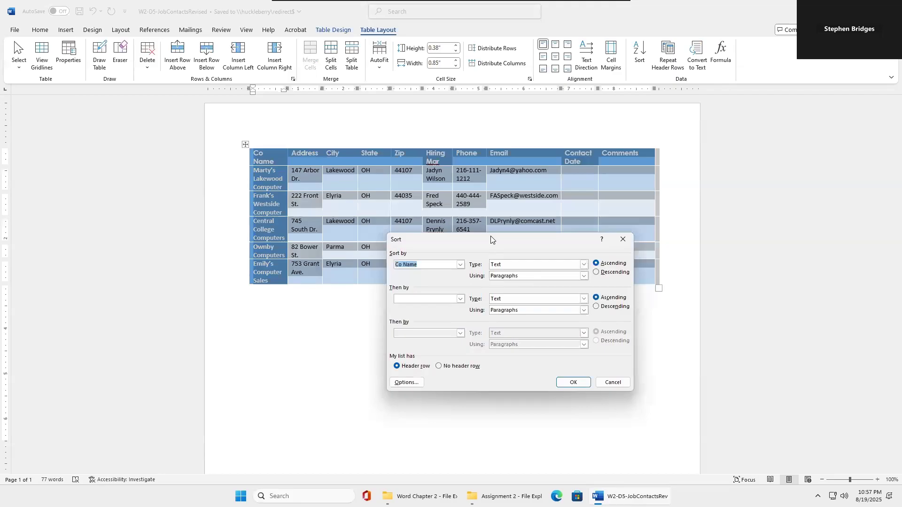
left_click(461, 264)
left_click(418, 286)
left_click(452, 300)
left_click(435, 313)
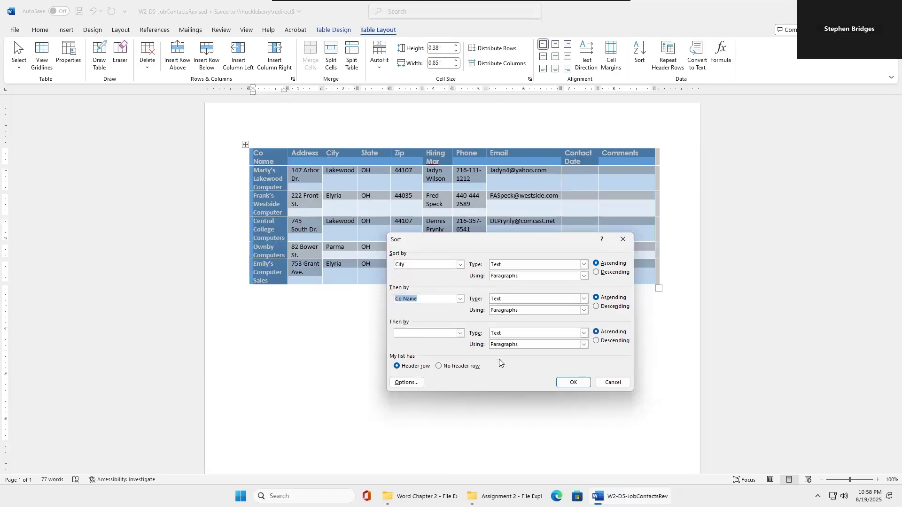
left_click(572, 382)
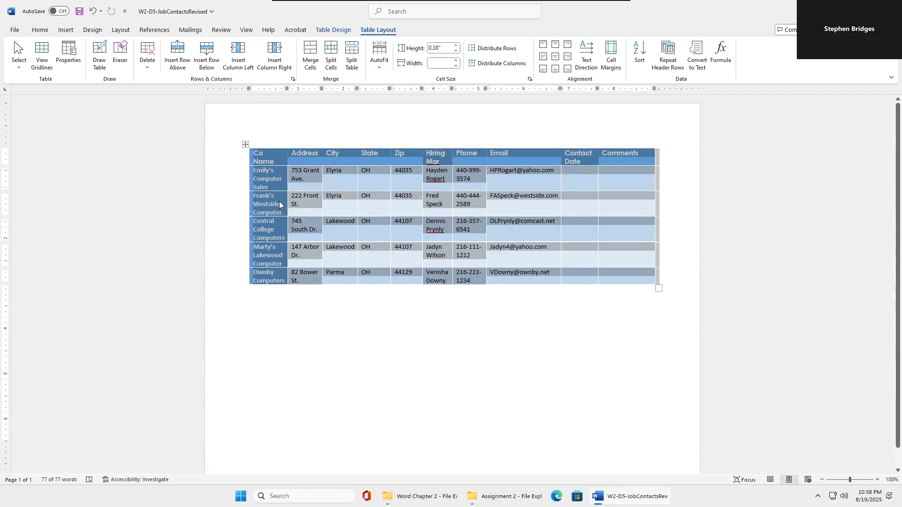
left_click(429, 374)
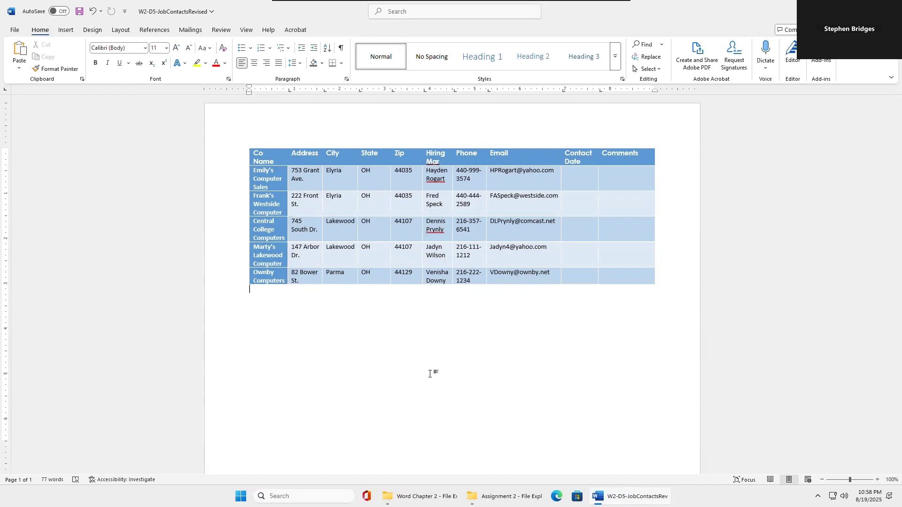
left_click(79, 11)
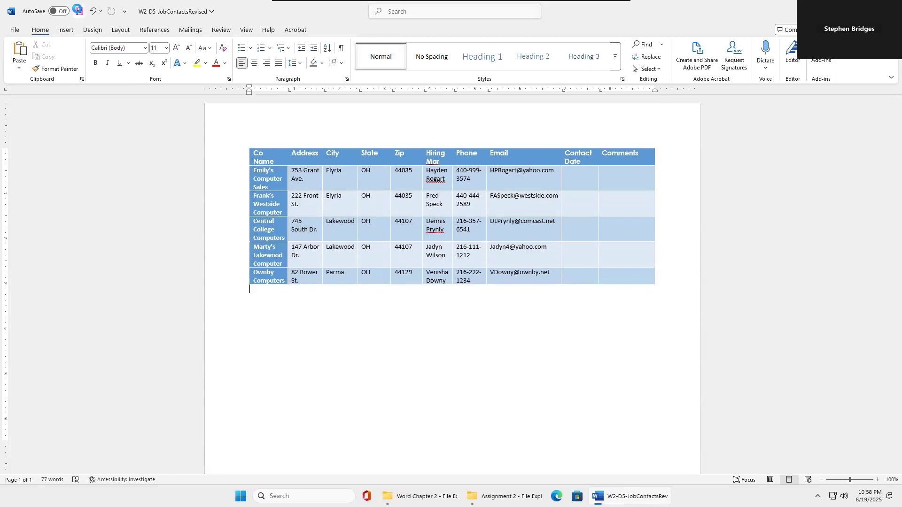